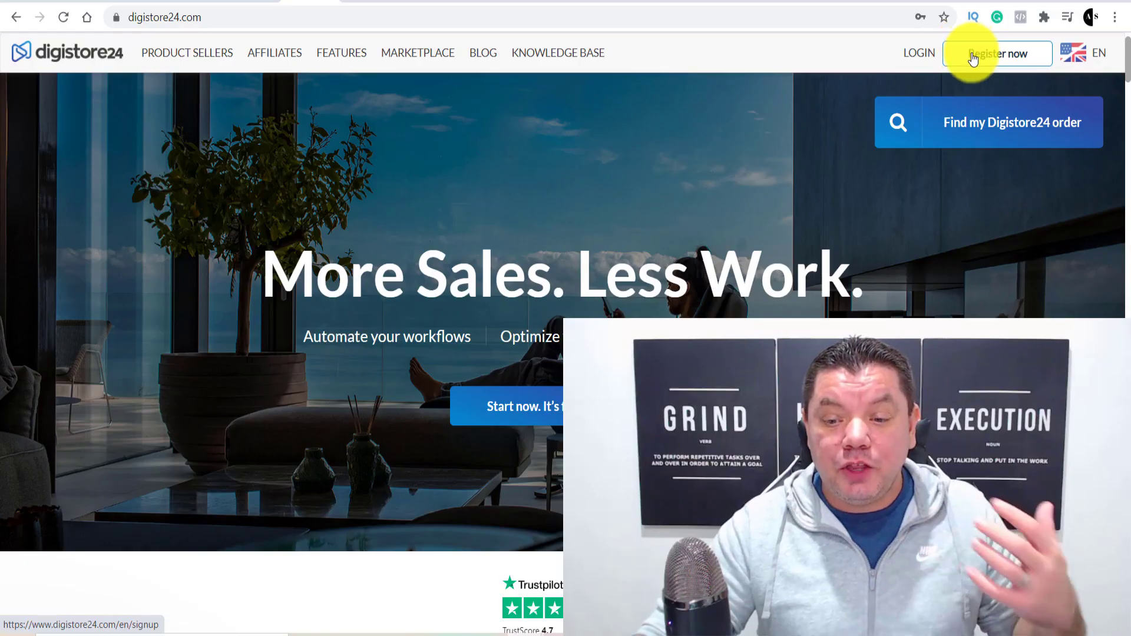
Step: Open Digistore24's registration page and review the personal information fields of the sign-up form
click(977, 59)
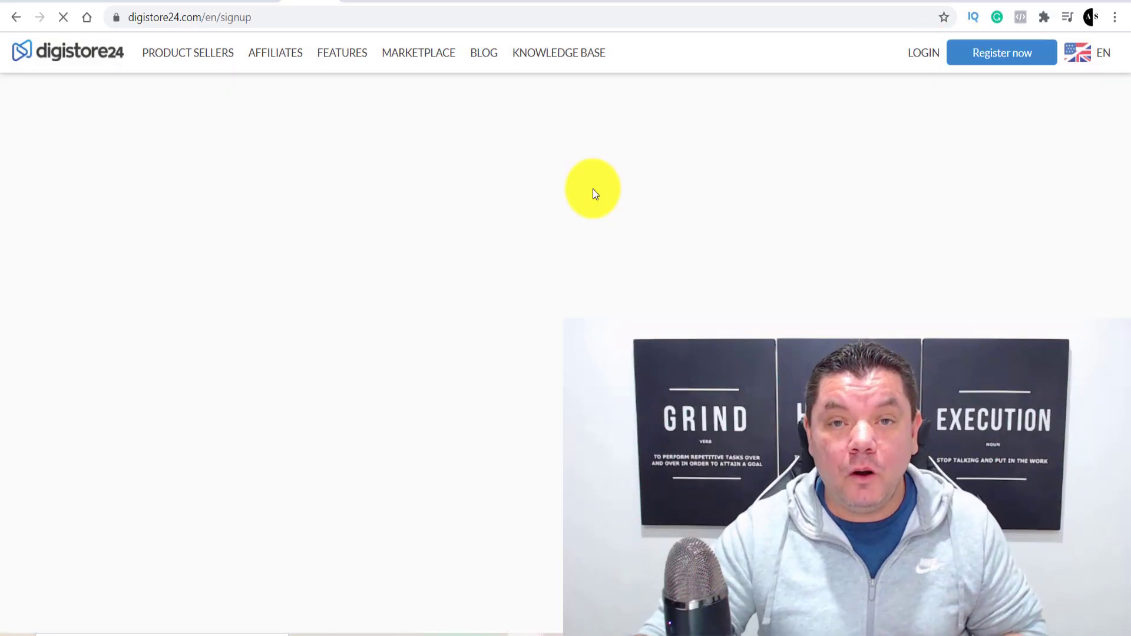
scroll(654, 265, down, 20)
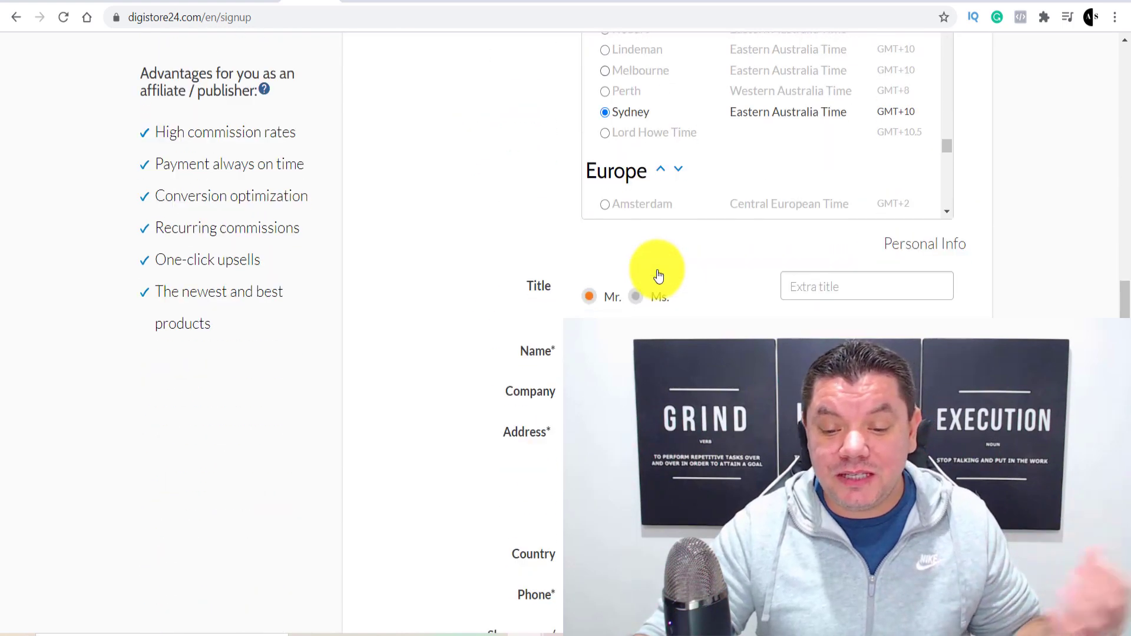
scroll(676, 282, up, 7)
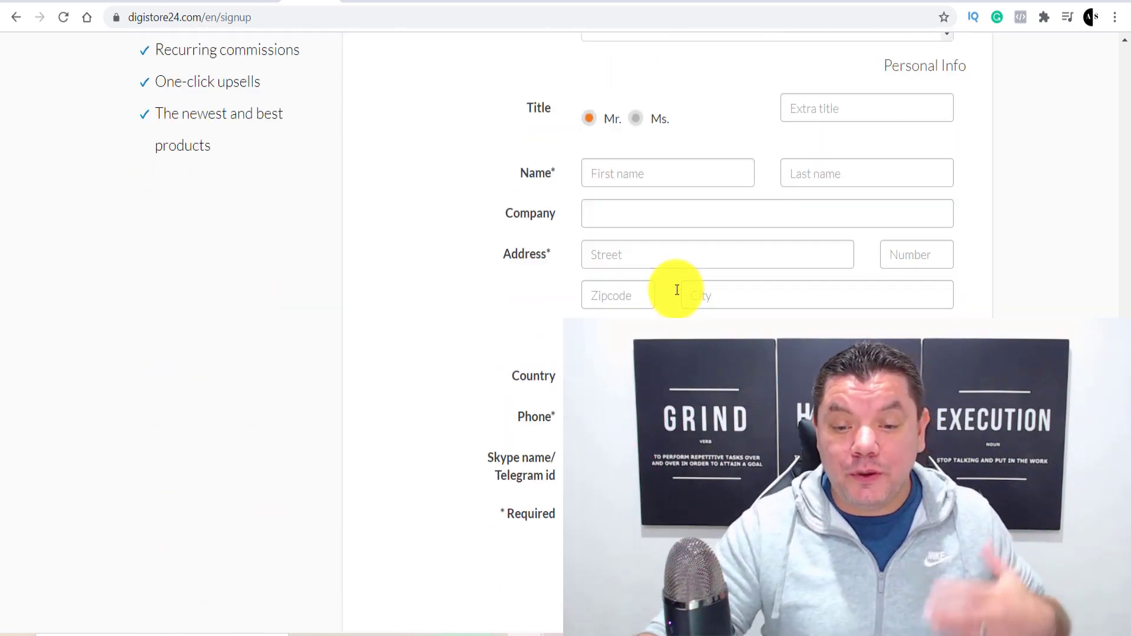
Step: Return to the Digistore24 homepage, open its affiliates page and review the commission, product and niche figures
click(23, 18)
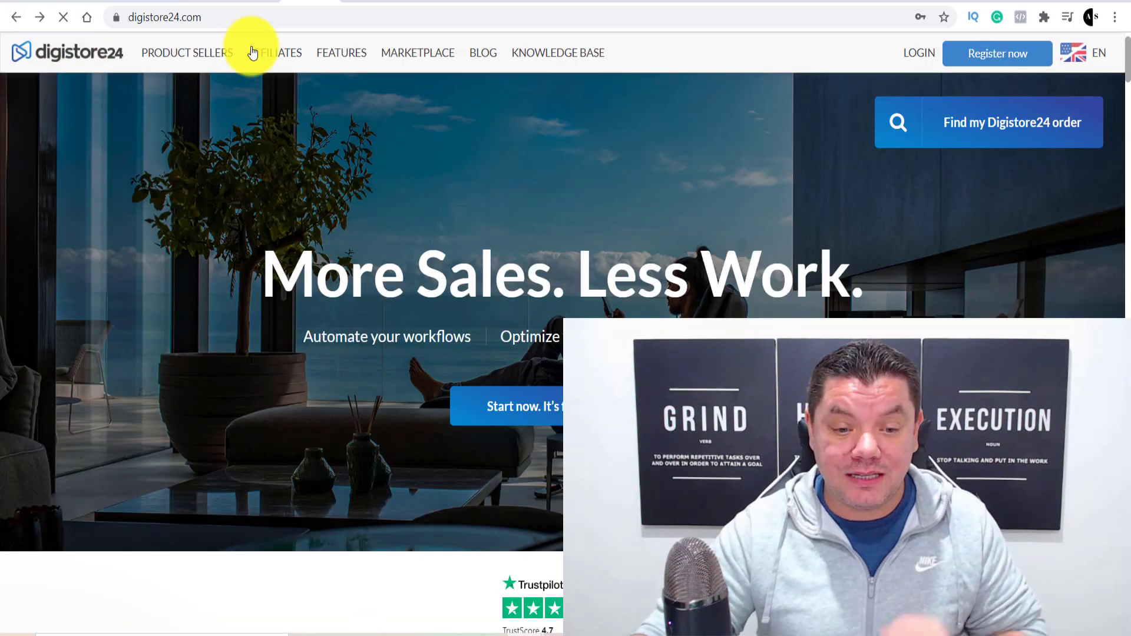
click(284, 61)
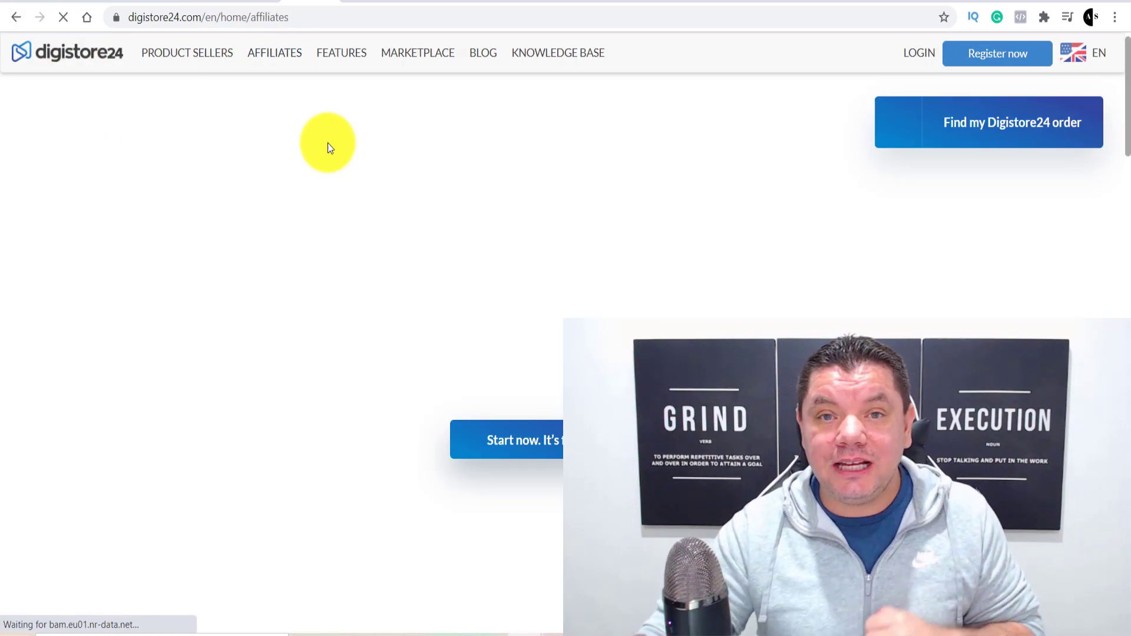
scroll(340, 151, down, 6)
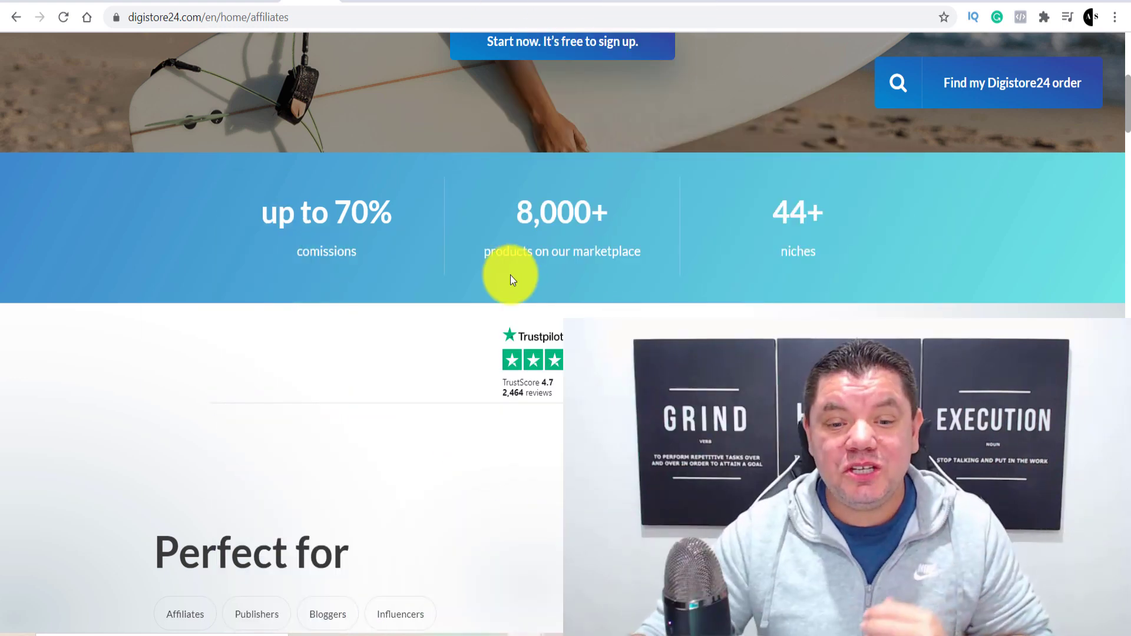
Step: Switch to the logged-in Digistore24 account and examine the digital product categories and offers on the affiliate marketplace
click(362, 4)
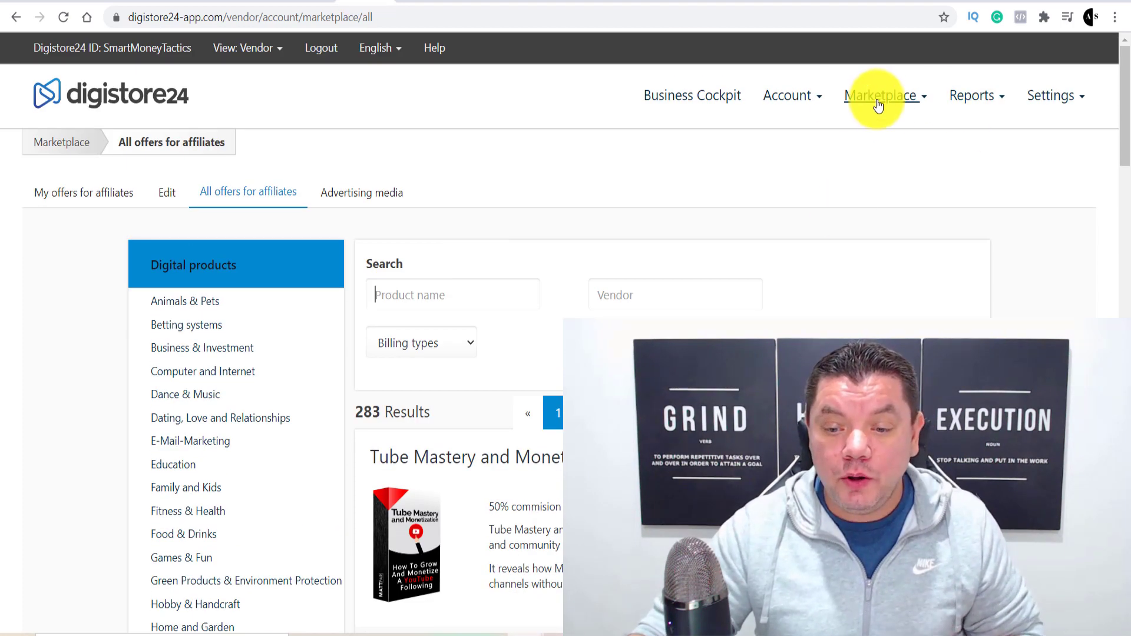
mouse_move(878, 103)
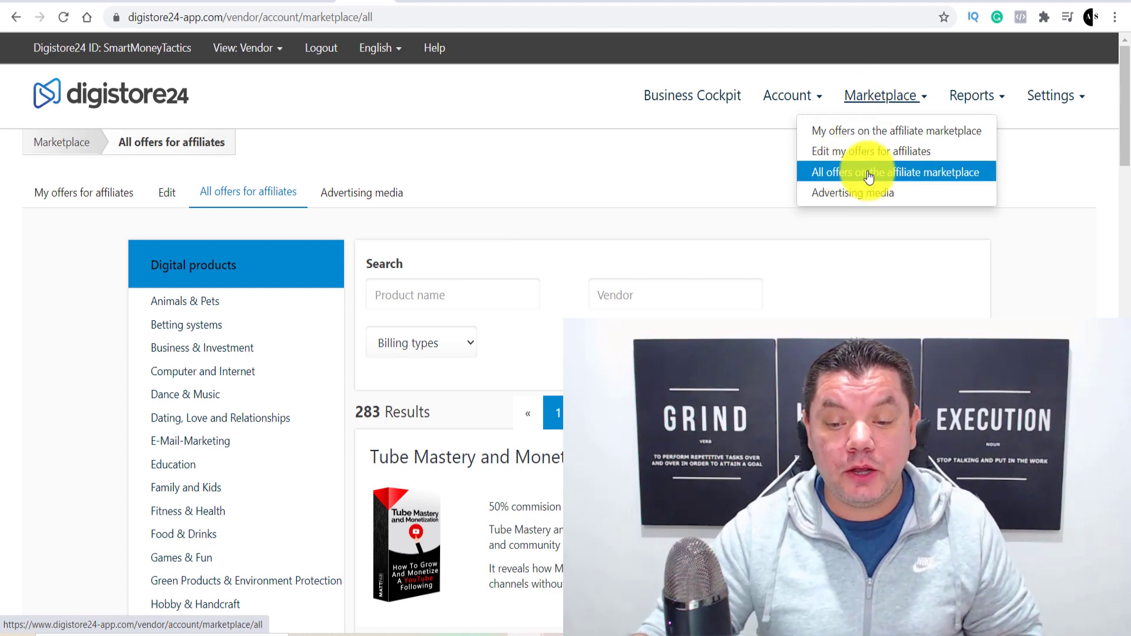
scroll(230, 281, down, 5)
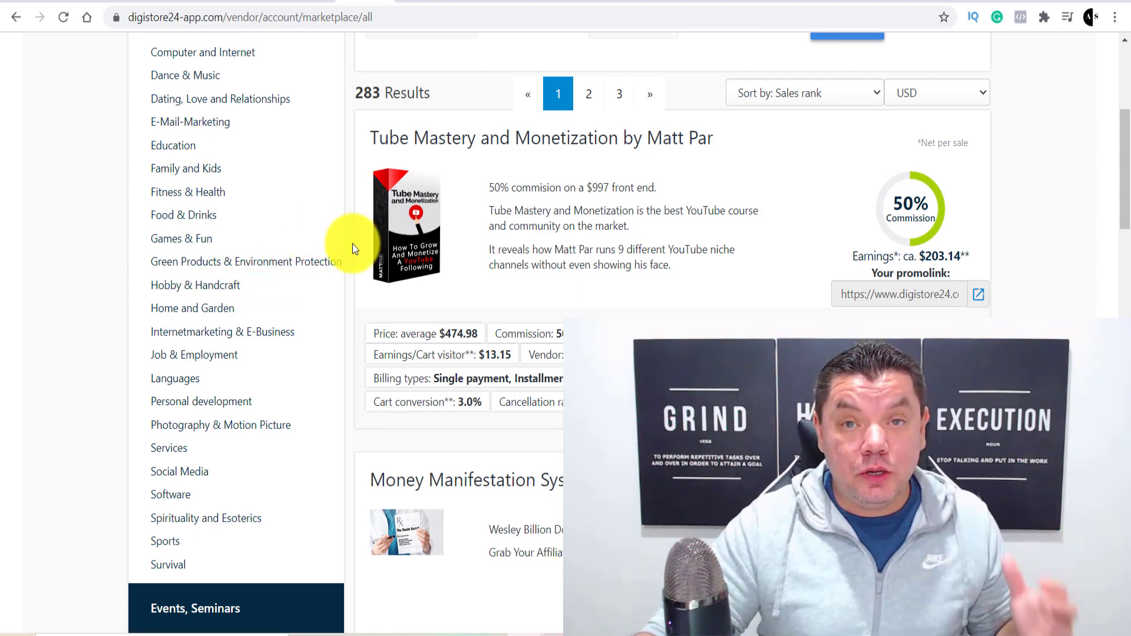
scroll(345, 244, down, 1)
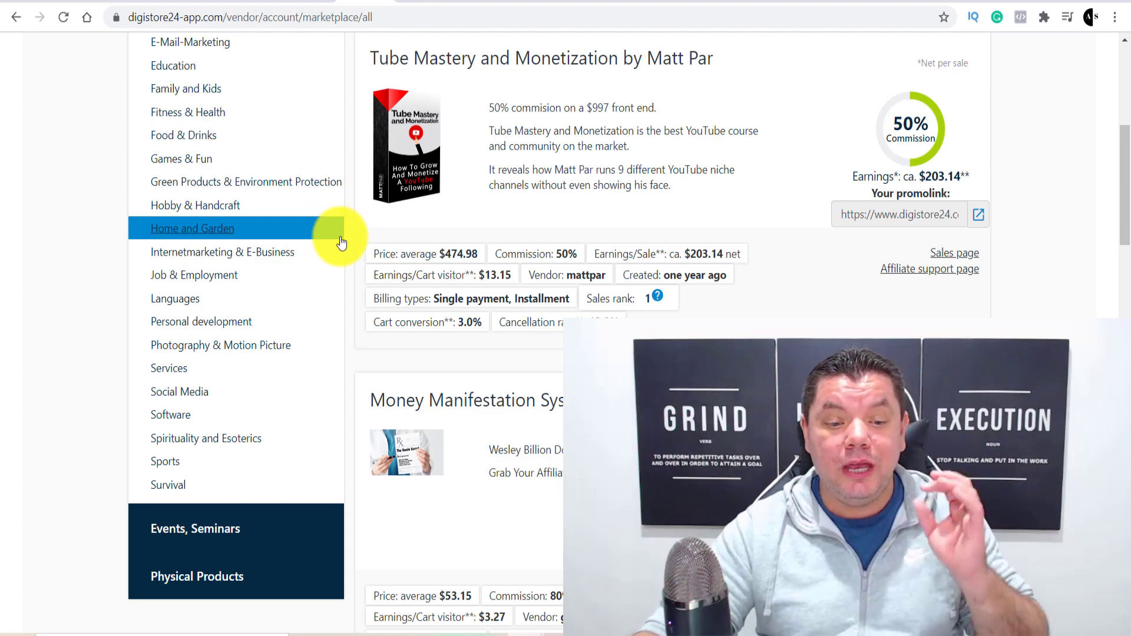
scroll(340, 242, up, 1)
scroll(330, 242, up, 3)
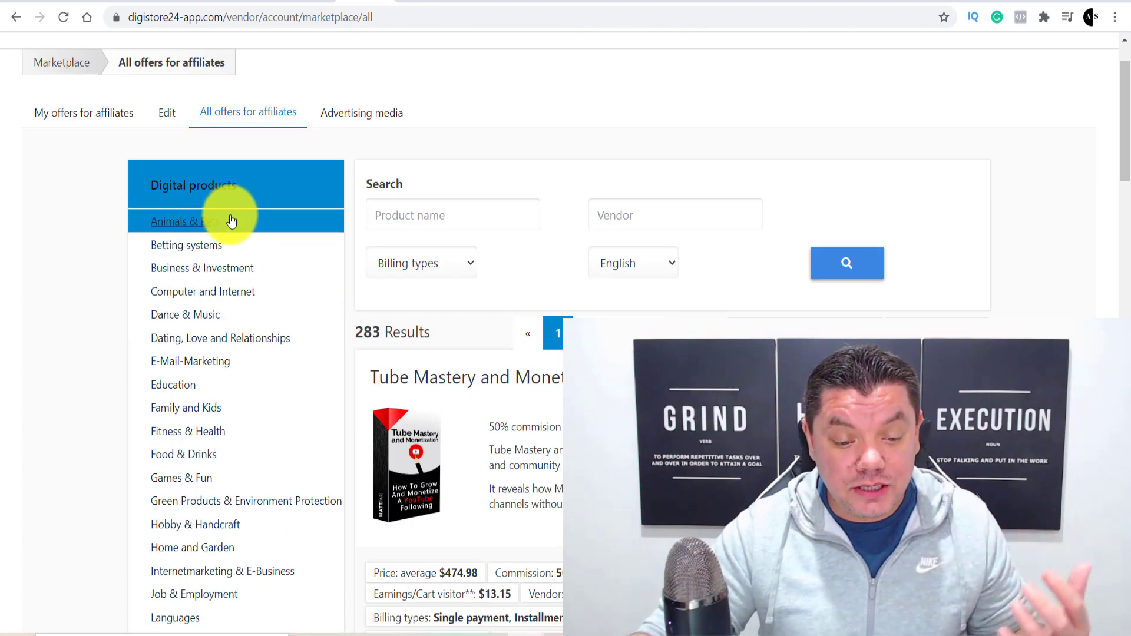
scroll(229, 218, down, 6)
scroll(228, 236, up, 5)
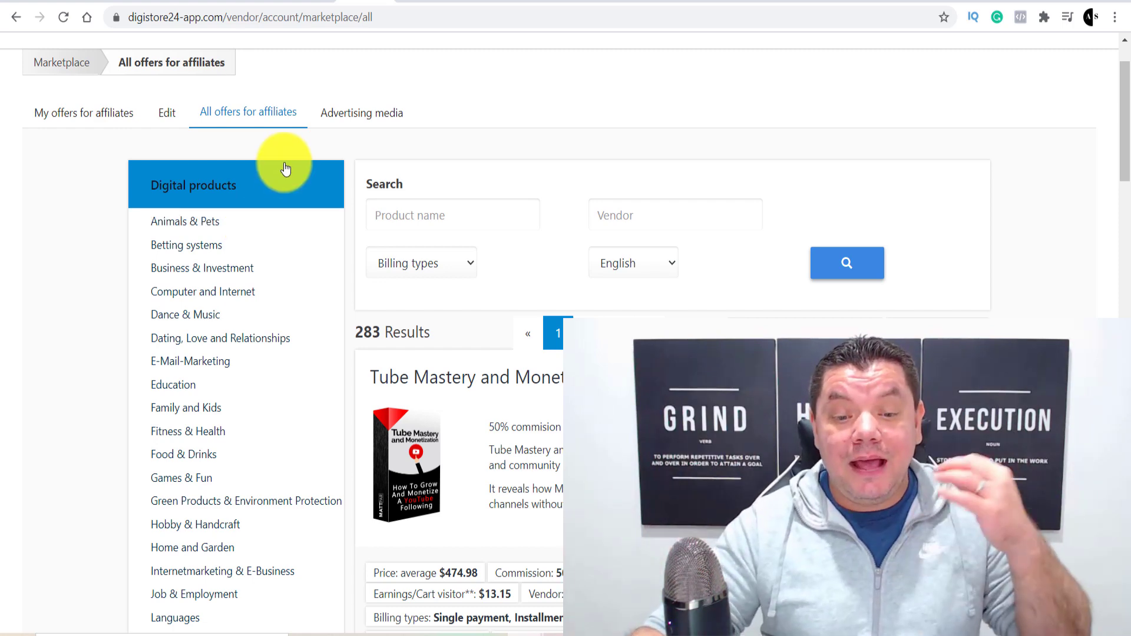
Step: Switch to Odysee, reload its homepage and examine the topics of the featured videos
click(422, 1)
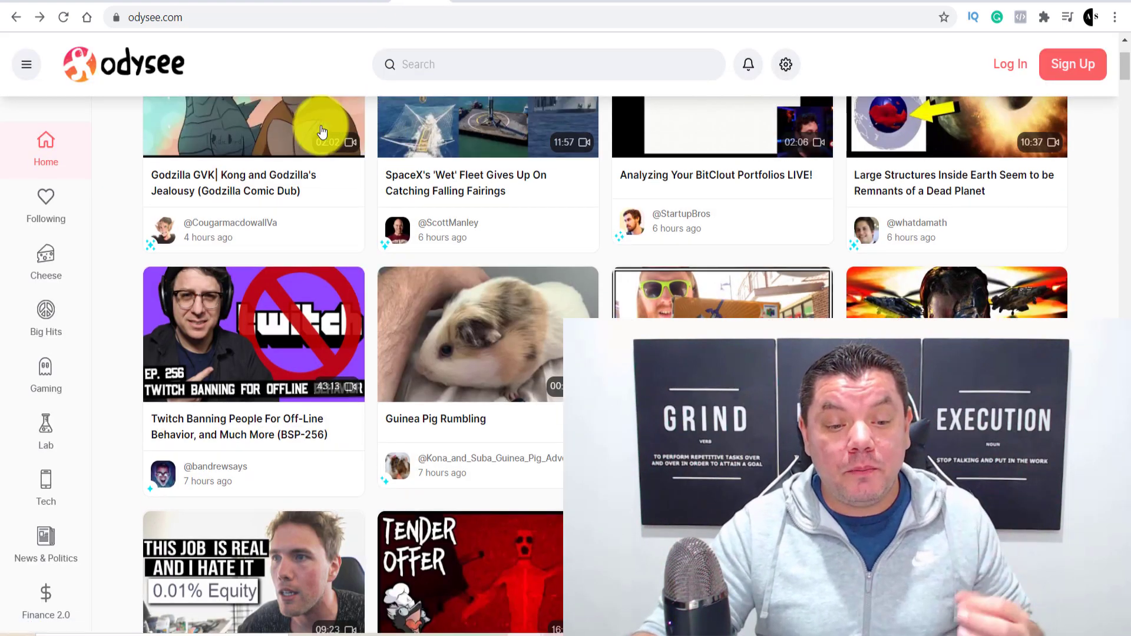
click(149, 70)
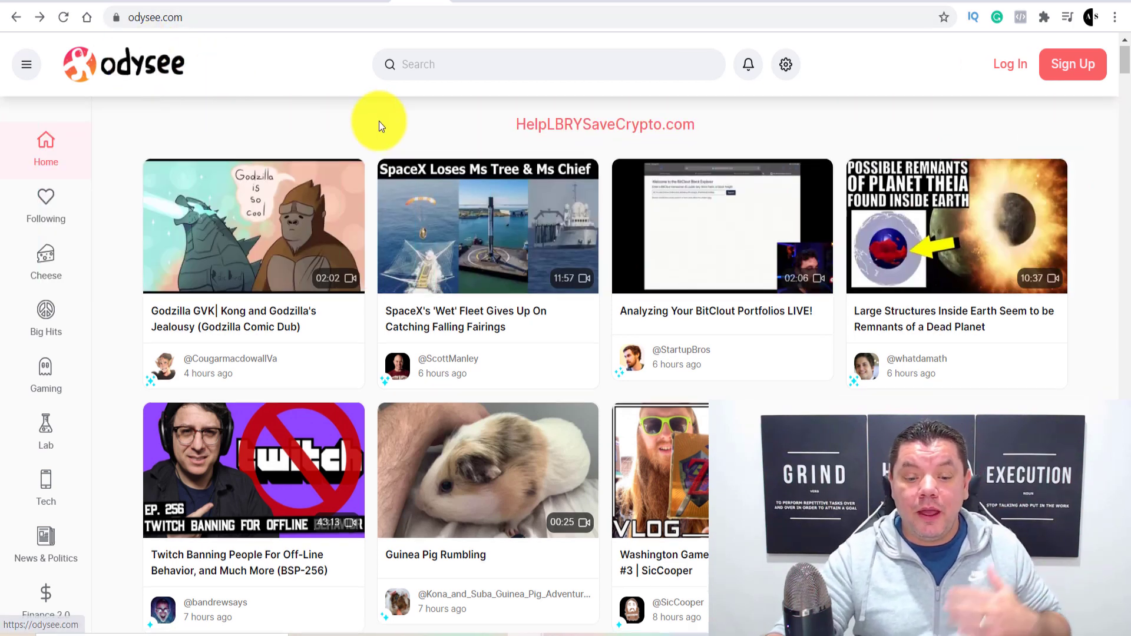
scroll(383, 127, down, 3)
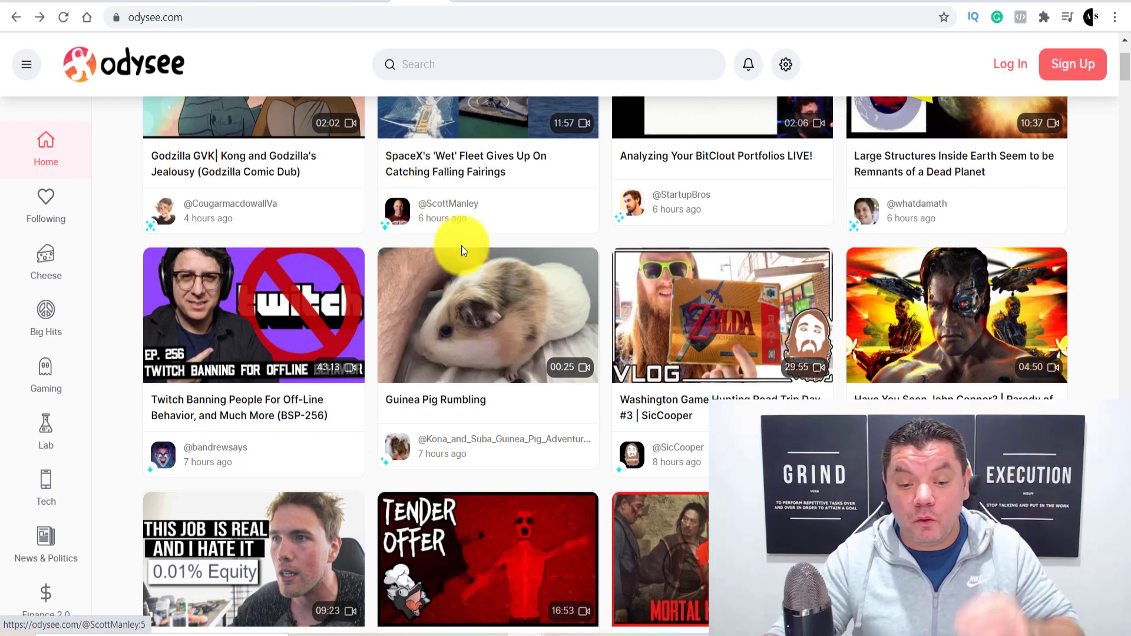
scroll(466, 242, down, 7)
scroll(470, 243, up, 10)
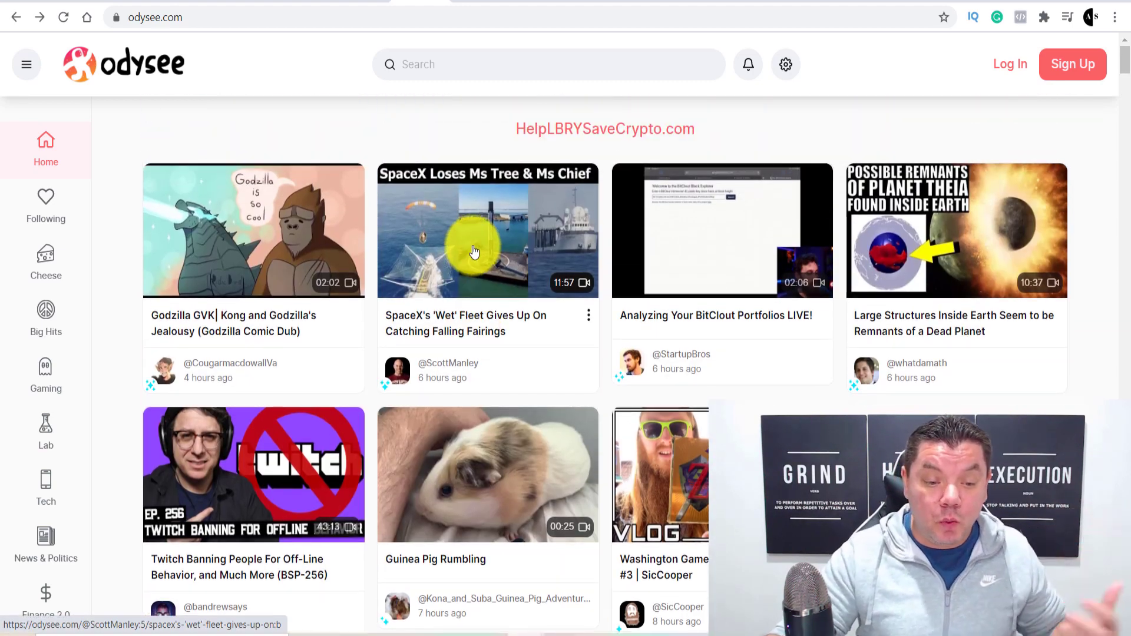
scroll(665, 224, down, 5)
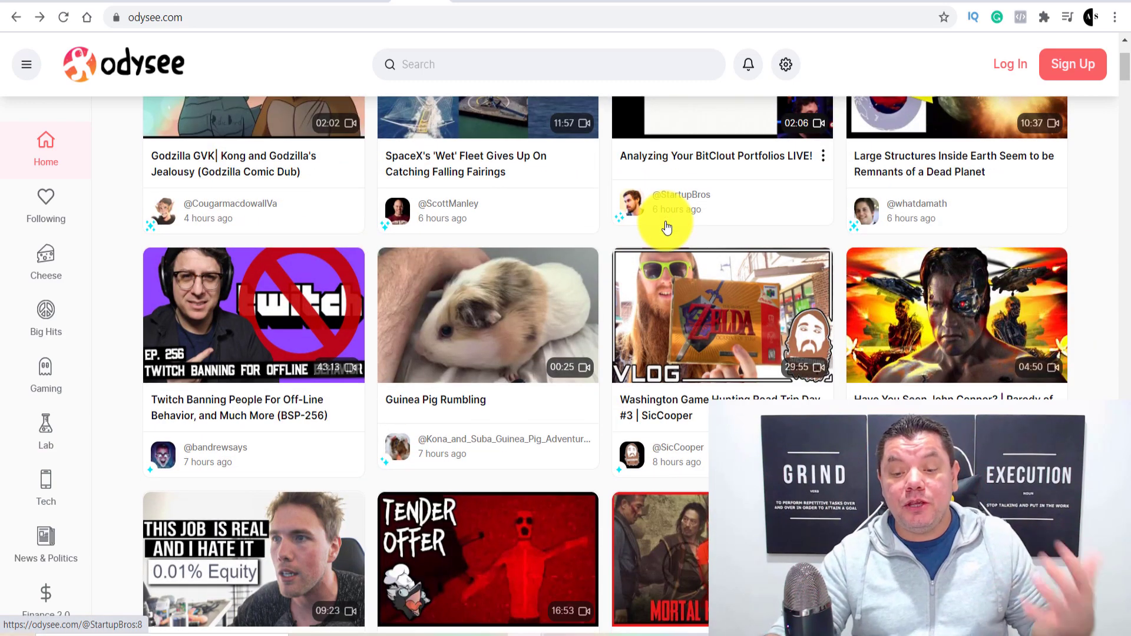
scroll(674, 234, down, 4)
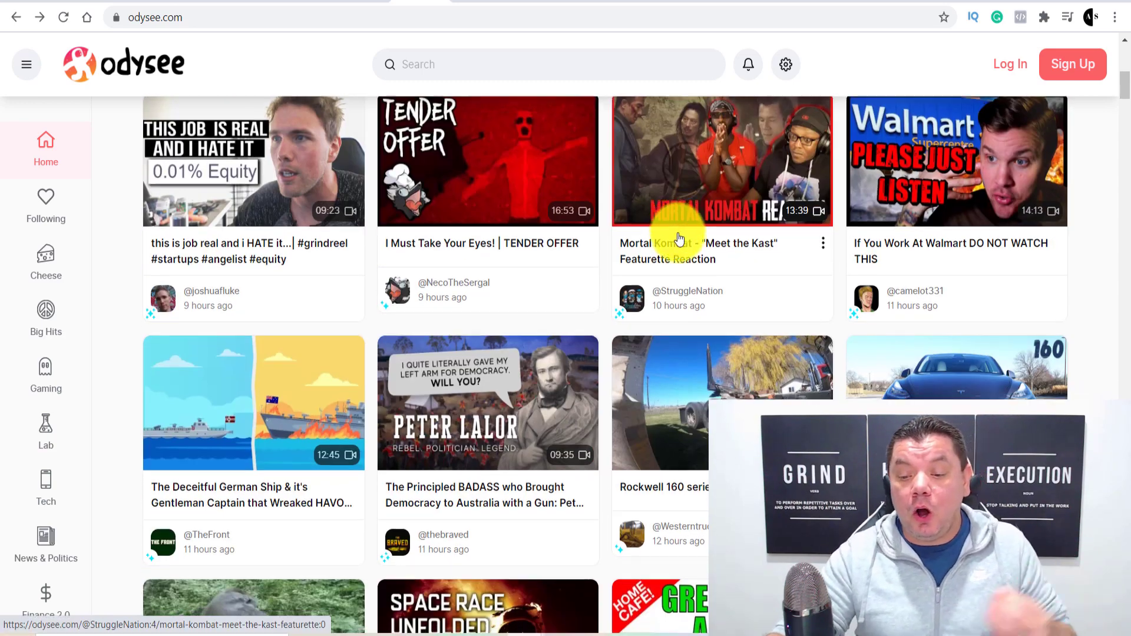
scroll(678, 237, down, 8)
scroll(679, 239, down, 4)
scroll(683, 237, up, 20)
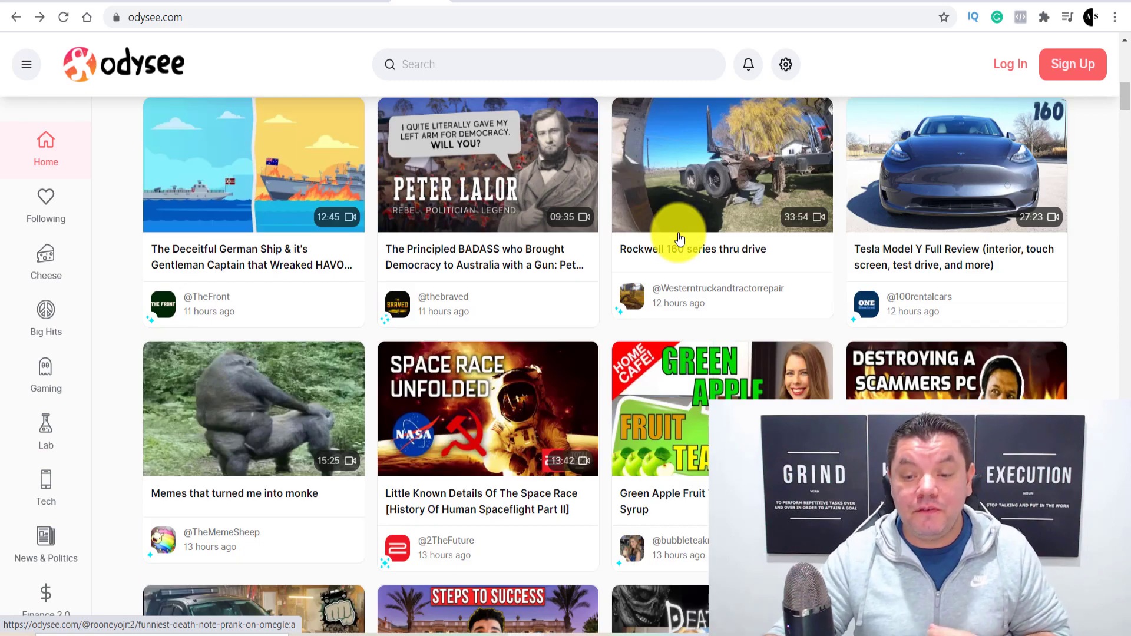
scroll(687, 233, down, 8)
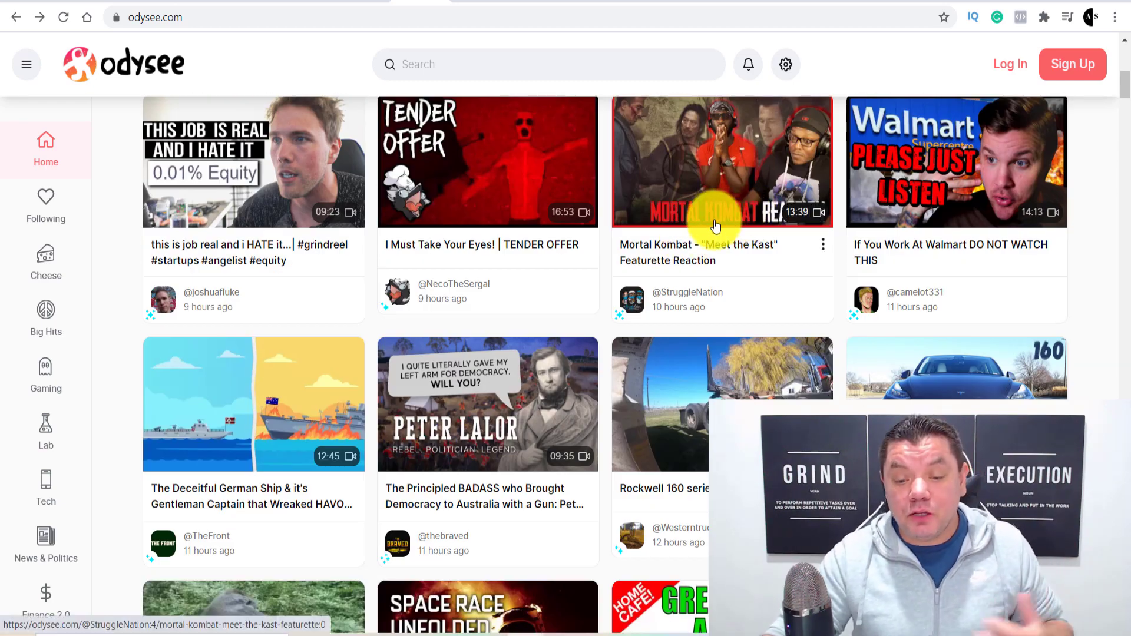
scroll(716, 227, down, 5)
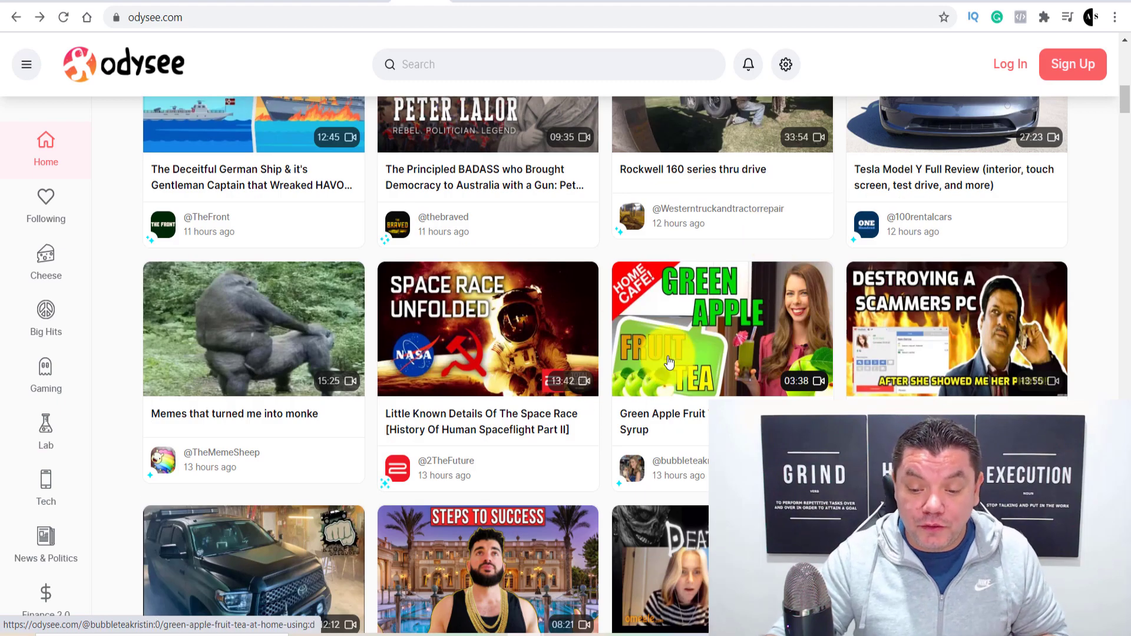
scroll(676, 280, down, 5)
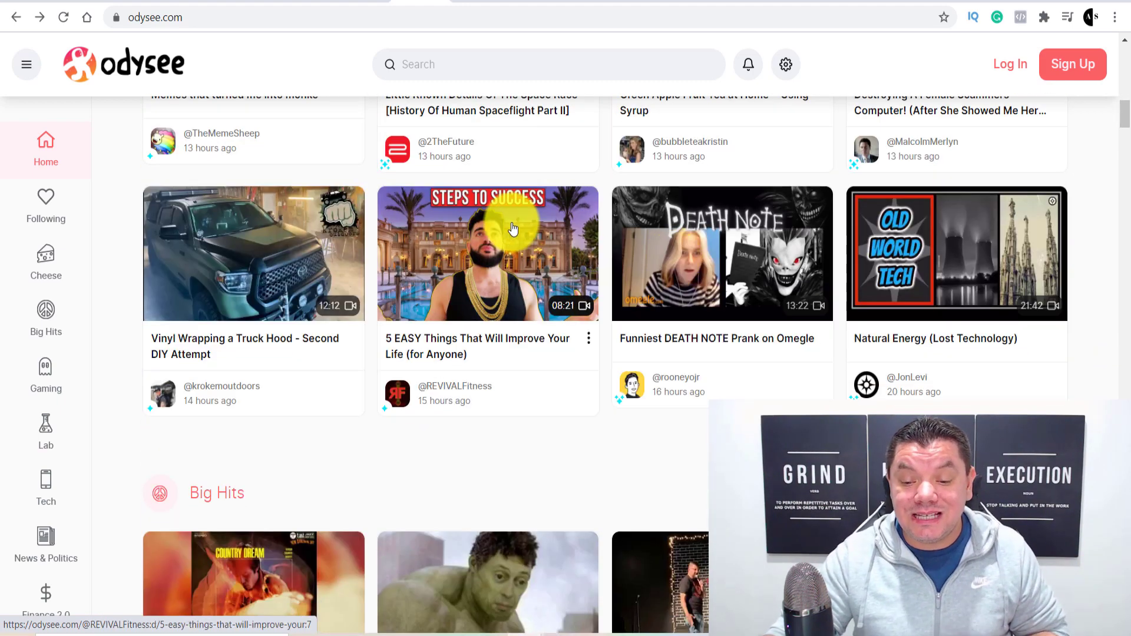
Step: Look through the homepage's Big Hits, Gaming and The Universe sections, and return to the start of the page
scroll(500, 251, down, 11)
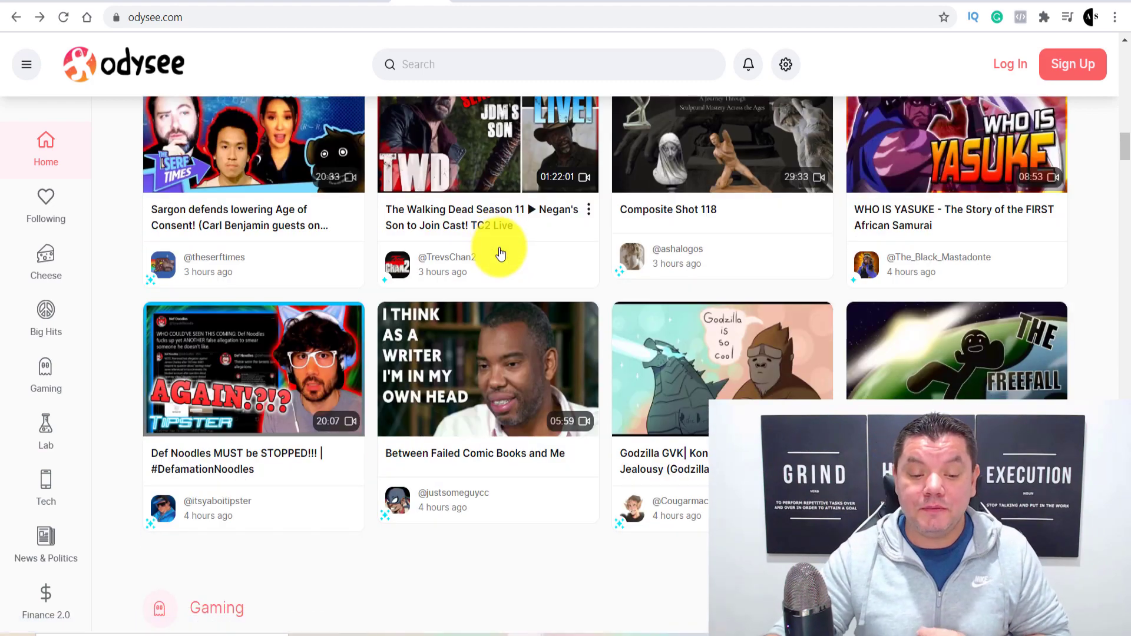
scroll(499, 253, down, 8)
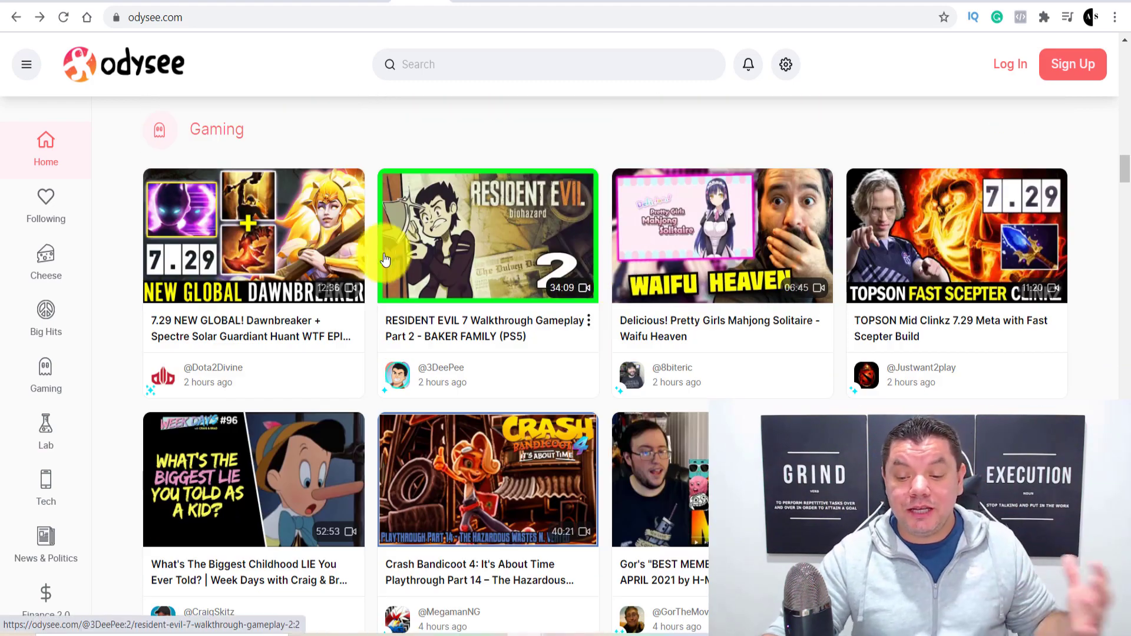
scroll(385, 259, down, 9)
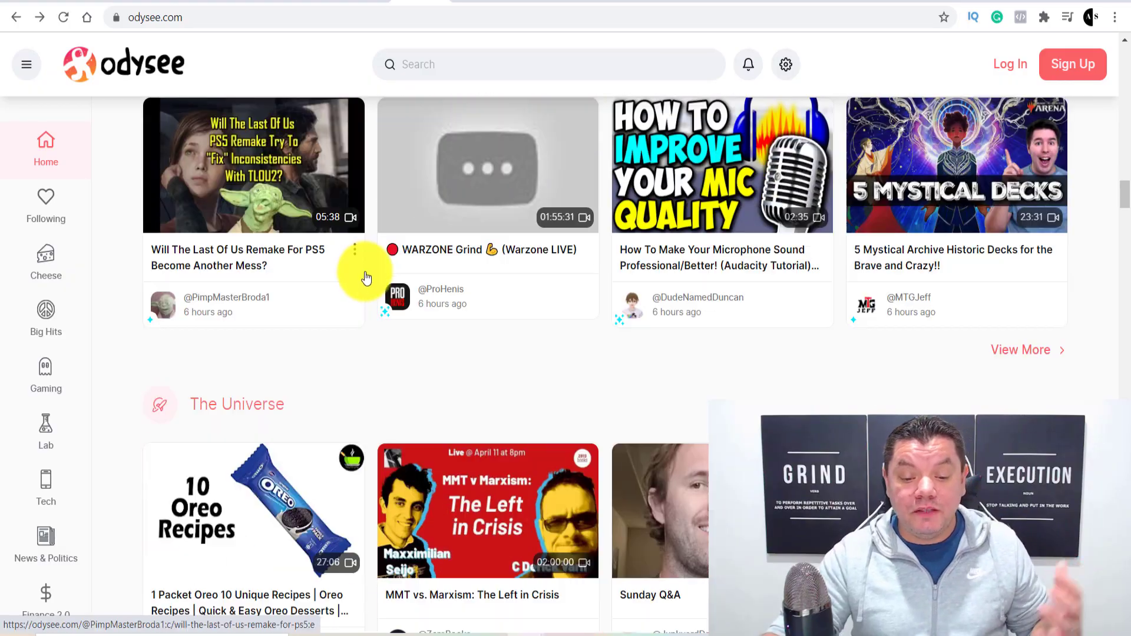
scroll(366, 277, down, 14)
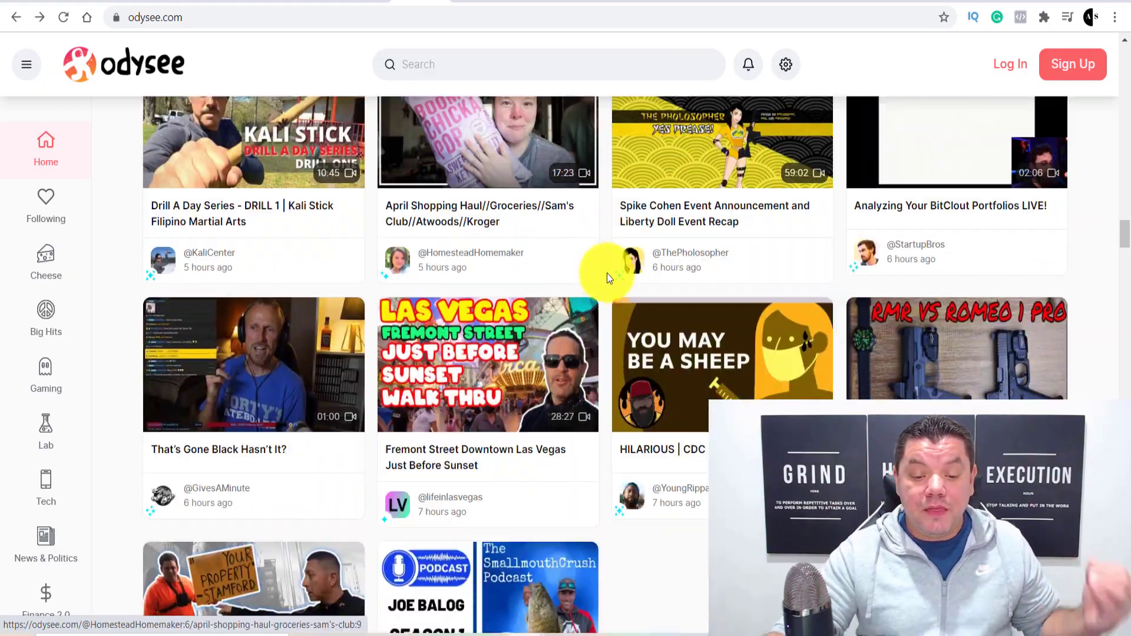
scroll(610, 281, down, 4)
scroll(609, 281, up, 18)
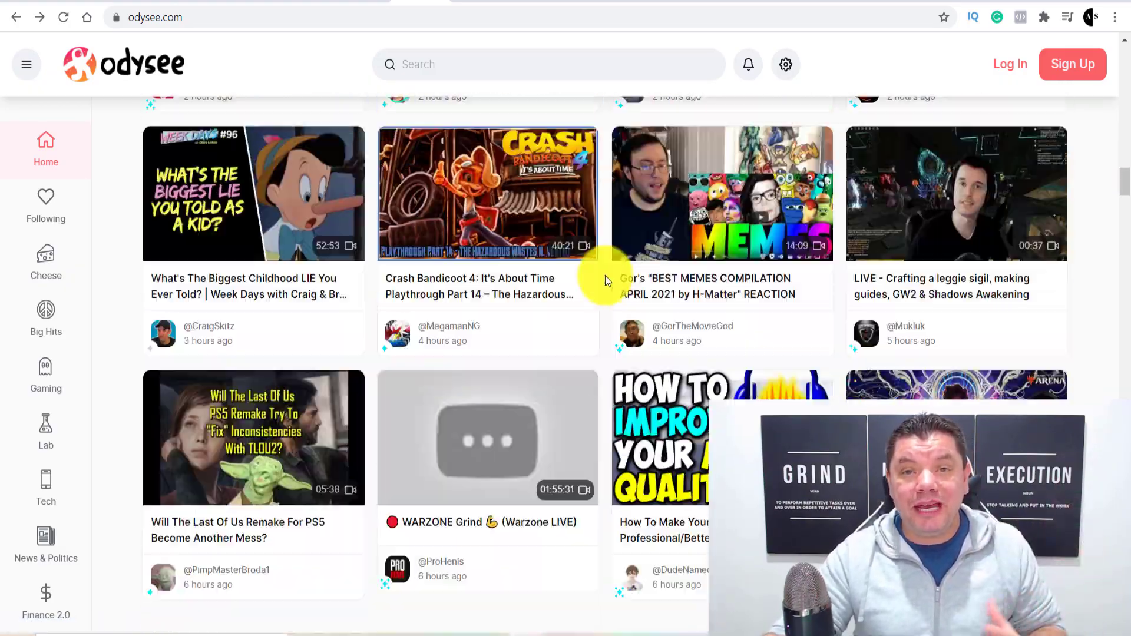
scroll(607, 281, down, 20)
scroll(597, 288, up, 7)
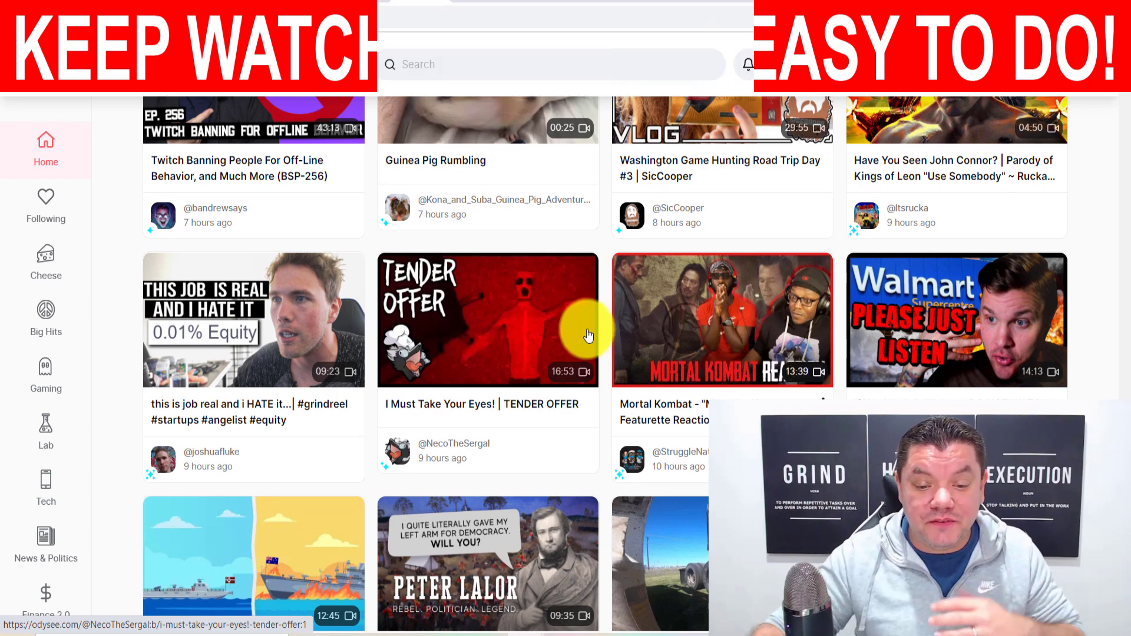
scroll(613, 270, up, 6)
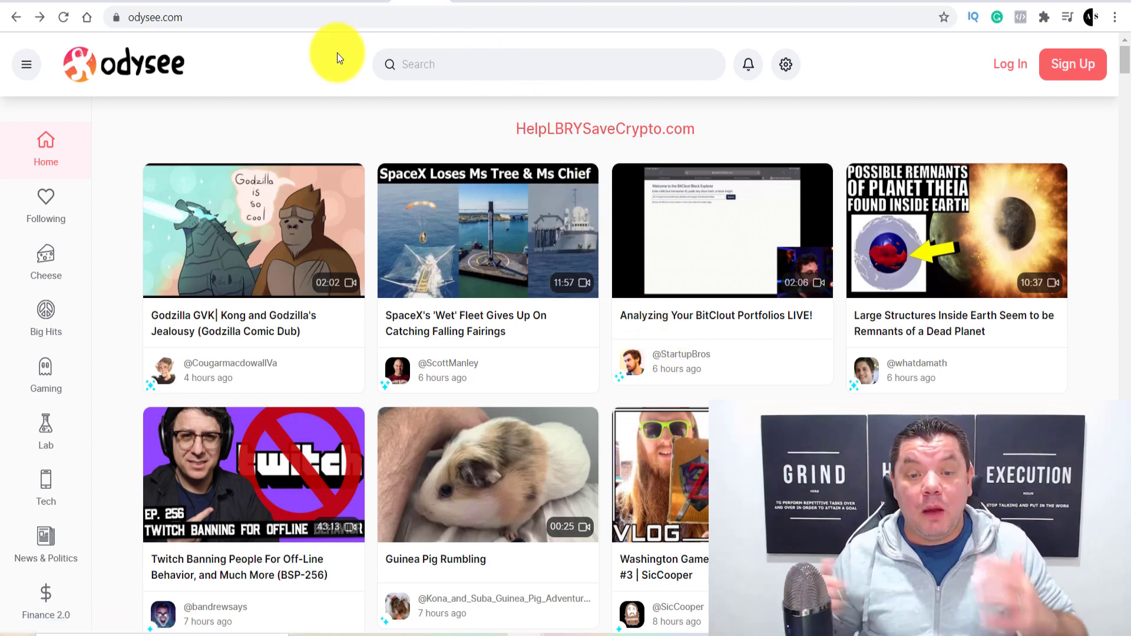
Step: Search Odysee for "weight loss" and look through the listed videos
click(435, 71)
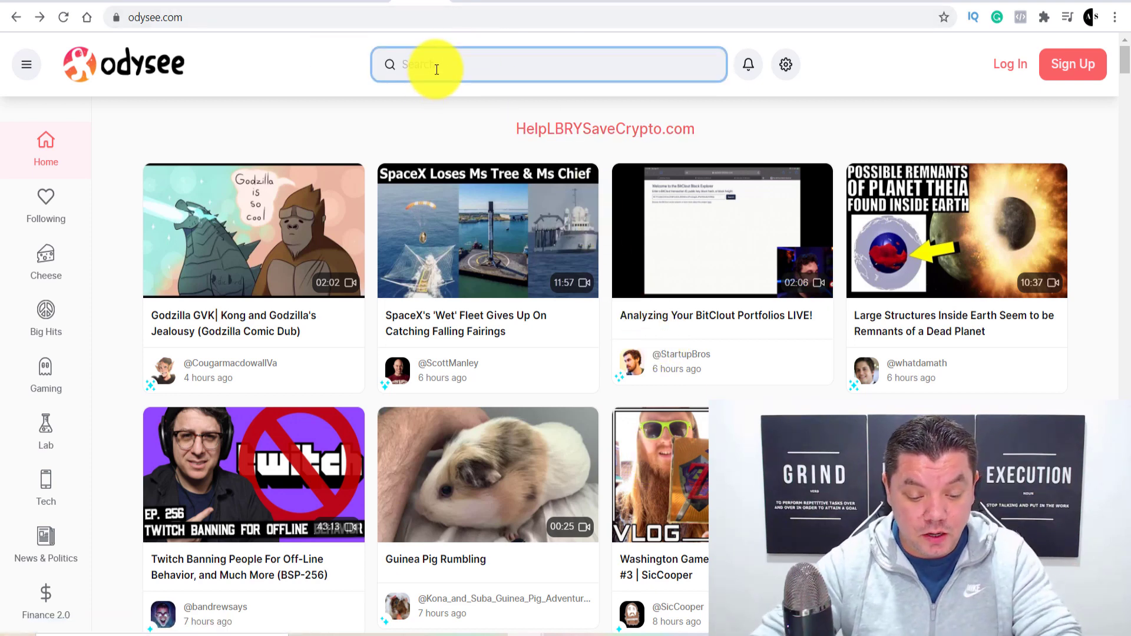
text(weight loss)
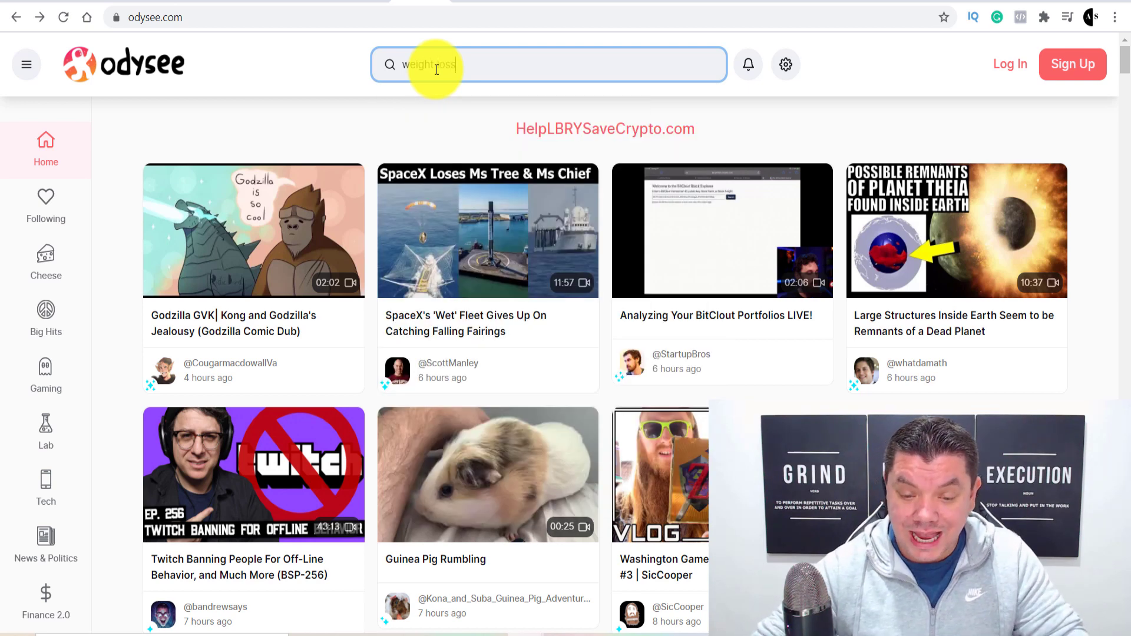
key(Return)
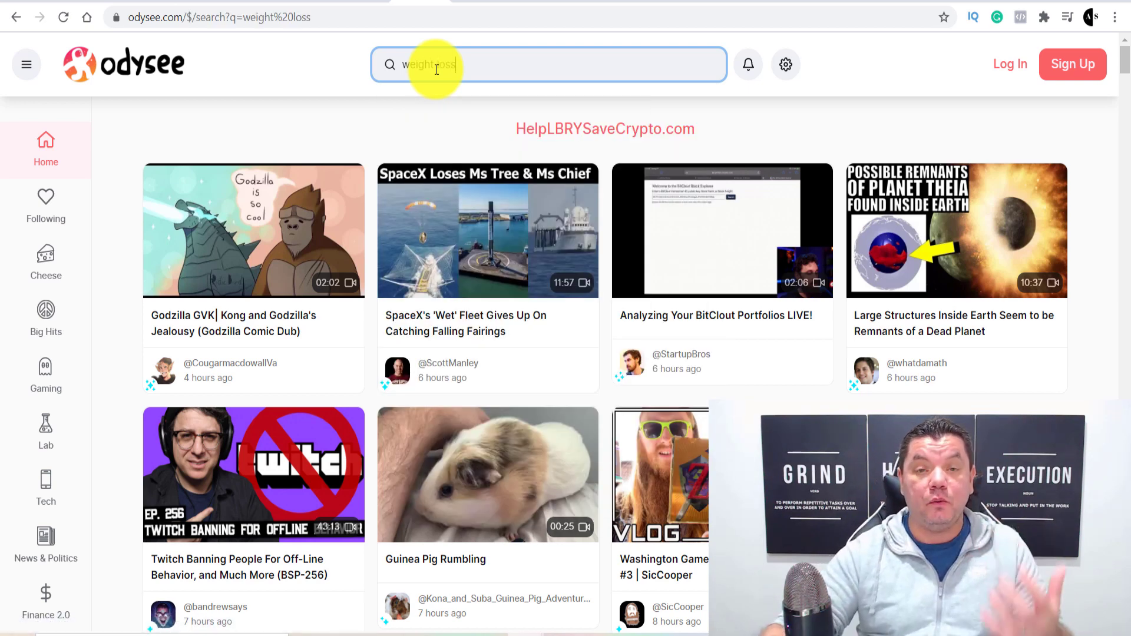
scroll(465, 229, down, 1)
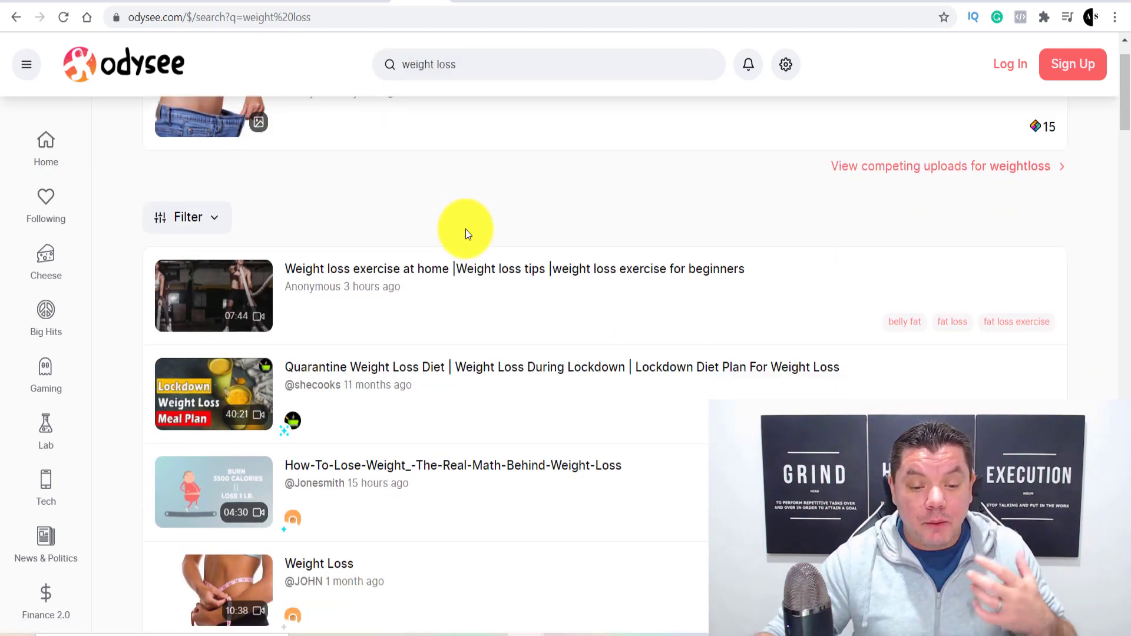
scroll(276, 263, down, 2)
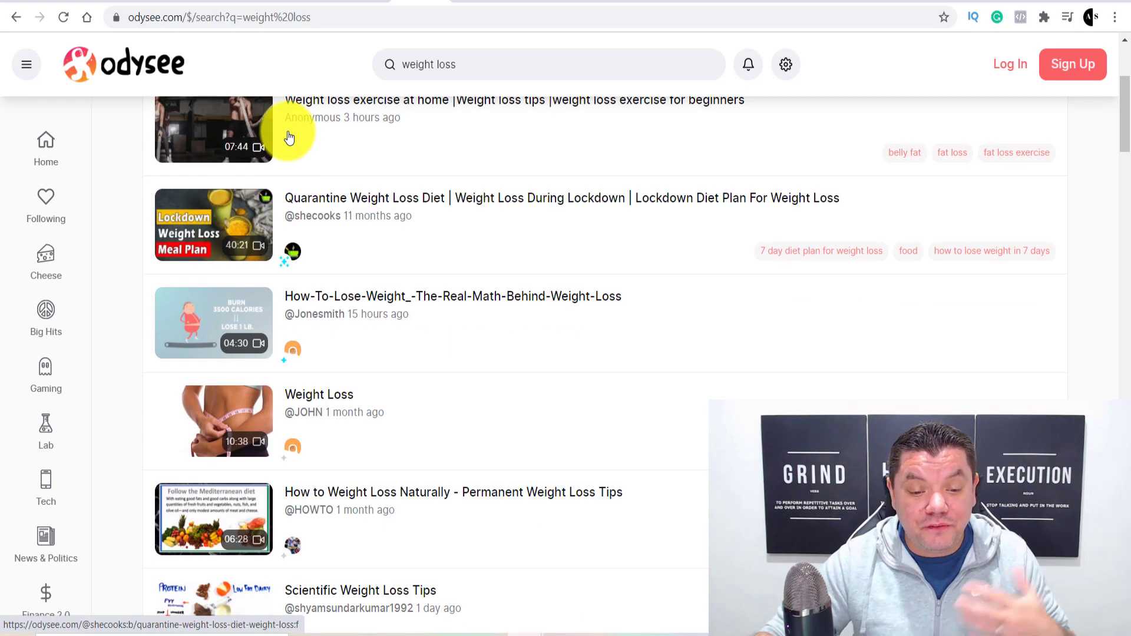
scroll(303, 144, down, 2)
scroll(353, 167, down, 5)
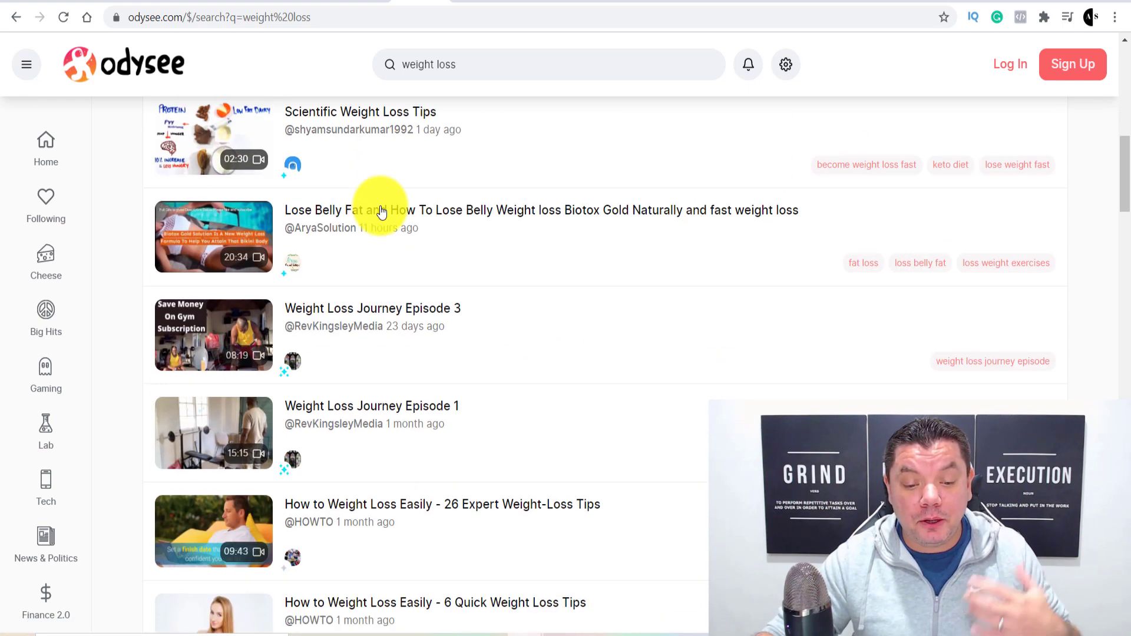
Step: Examine the titles and upload dates of the weight loss videos in the search results
scroll(387, 233, up, 8)
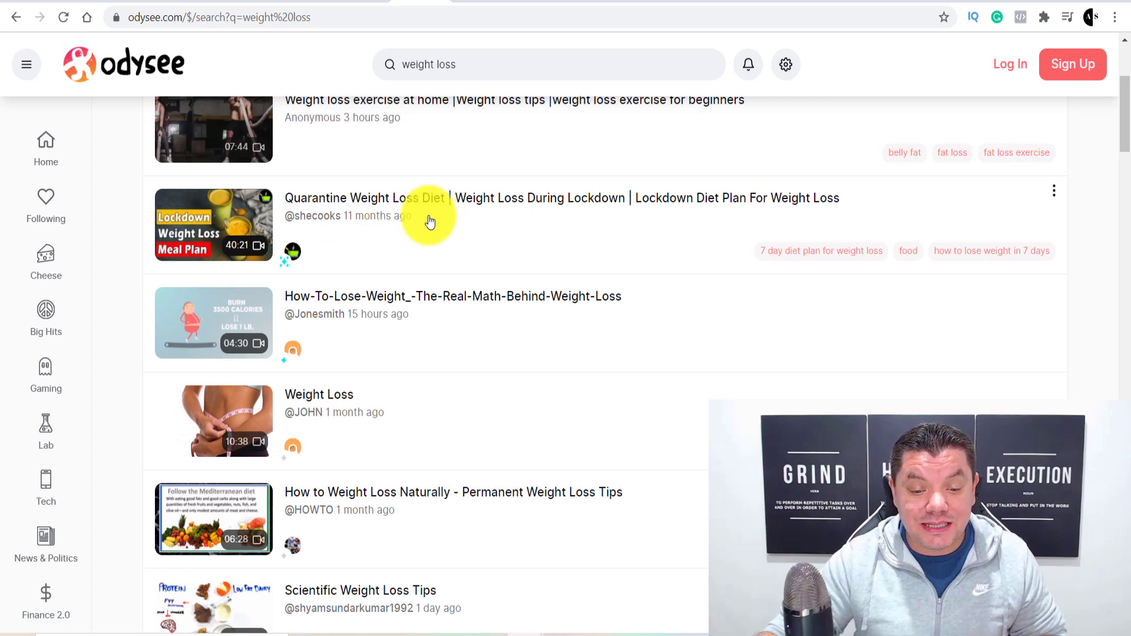
scroll(430, 224, up, 4)
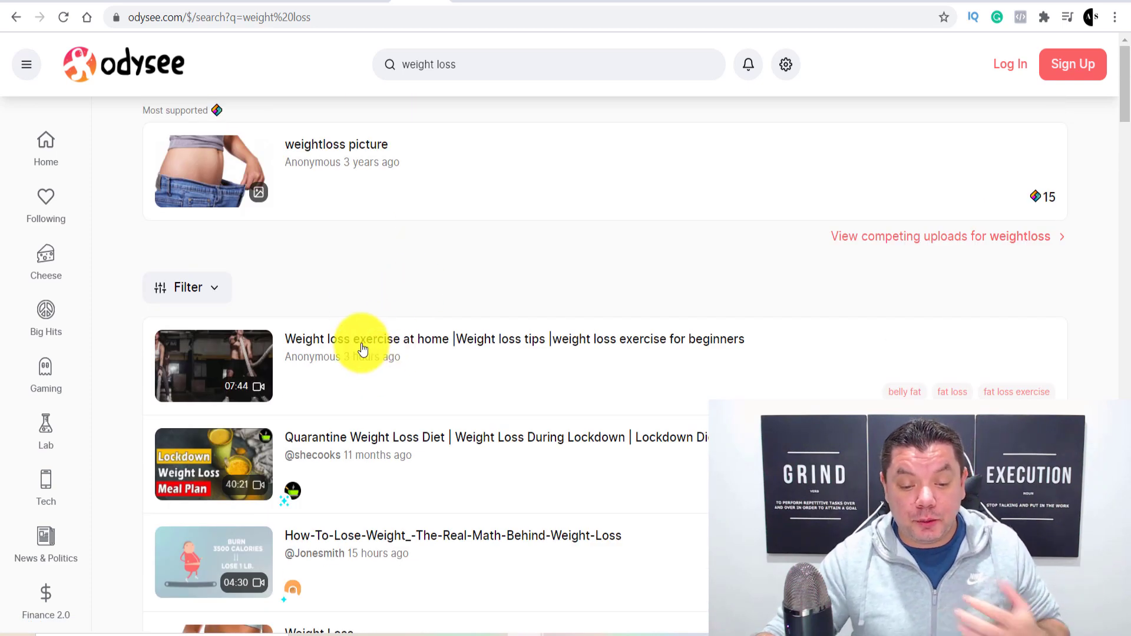
scroll(406, 424, down, 5)
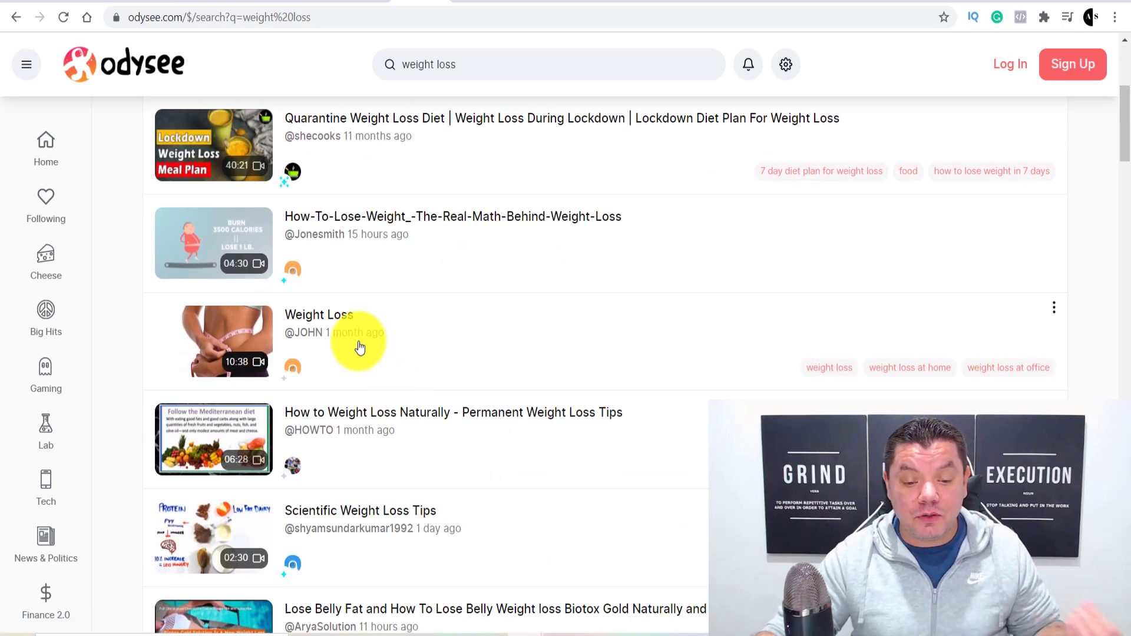
scroll(328, 337, down, 3)
scroll(594, 286, up, 8)
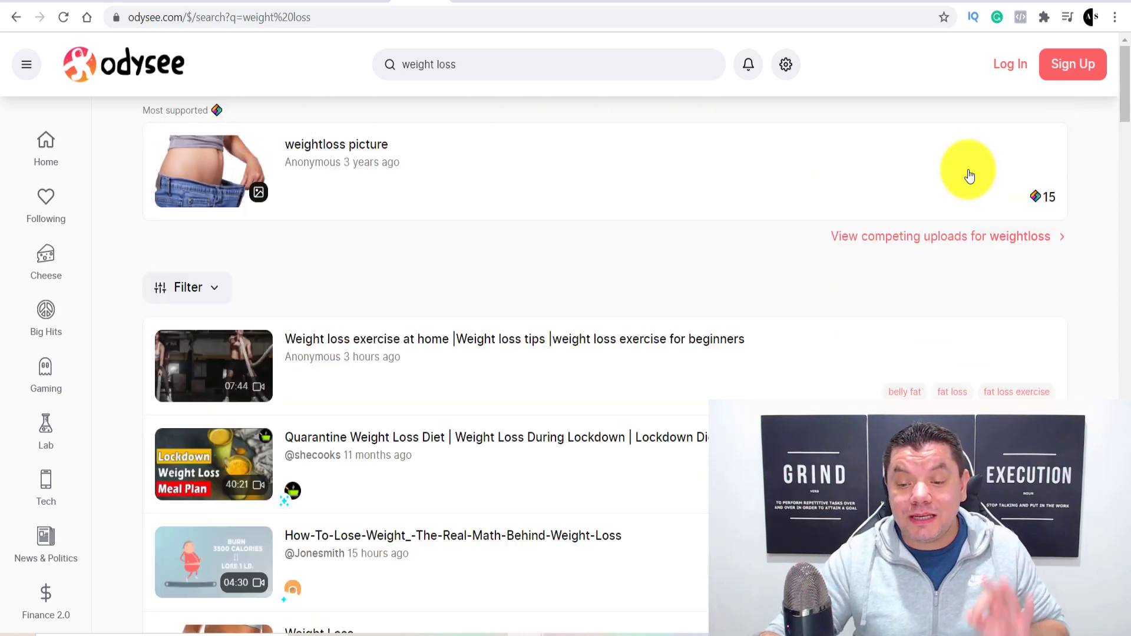
Step: Examine the tags attached to the weight loss videos, and return to the start of the results
scroll(943, 206, down, 1)
scroll(931, 271, down, 1)
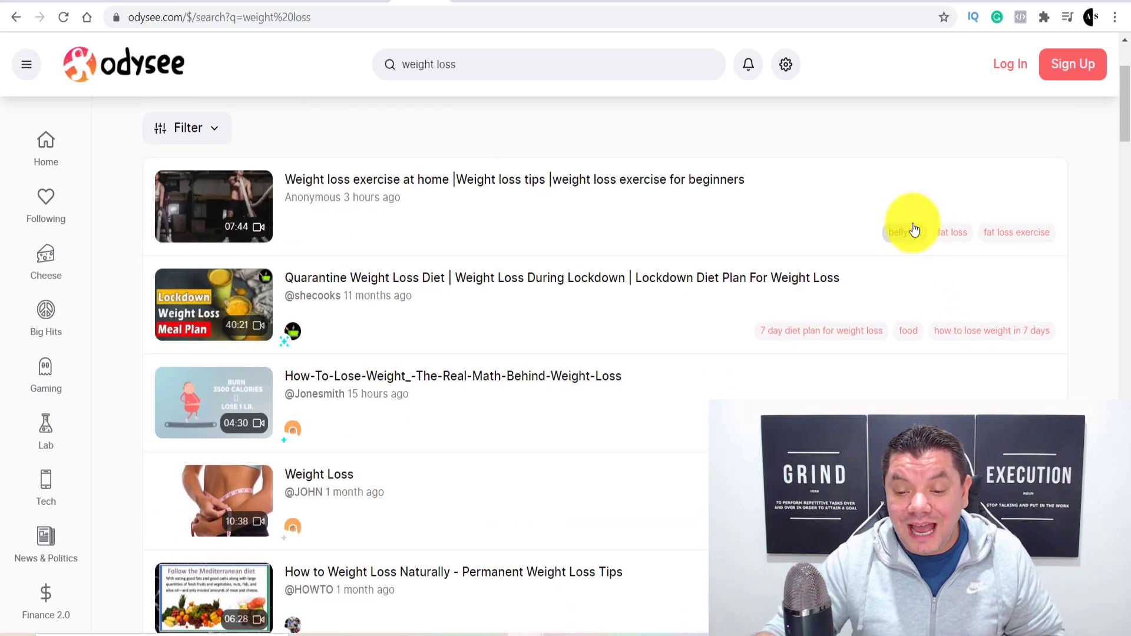
scroll(942, 342, down, 2)
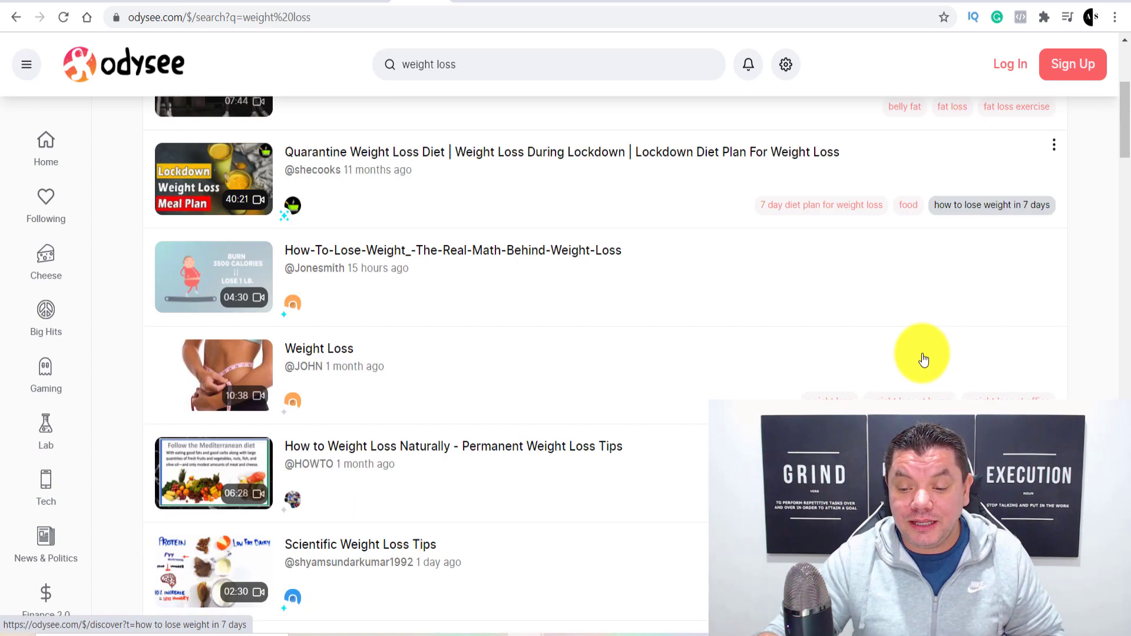
scroll(1025, 366, down, 3)
scroll(1002, 352, up, 2)
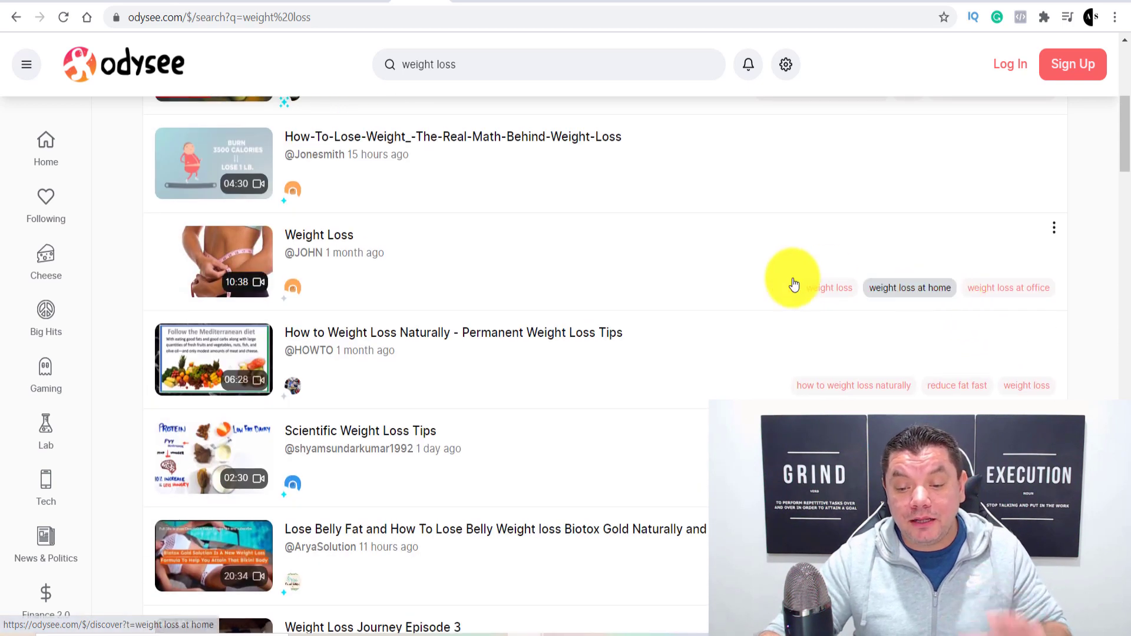
scroll(821, 379, down, 2)
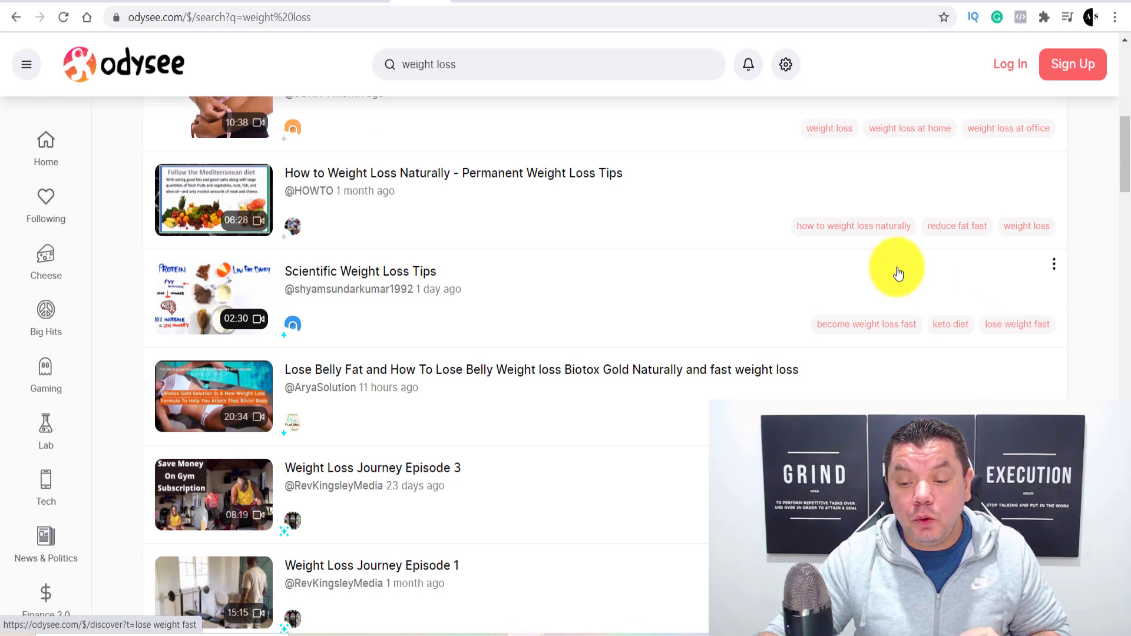
scroll(973, 265, down, 1)
scroll(945, 298, down, 2)
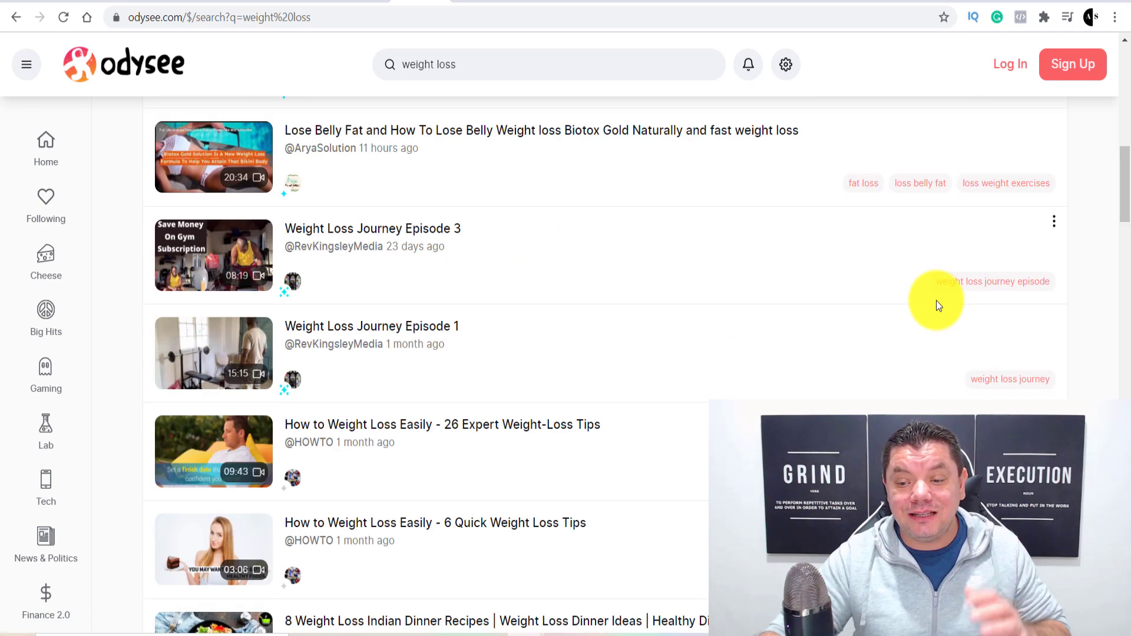
scroll(928, 300, up, 7)
scroll(923, 297, up, 4)
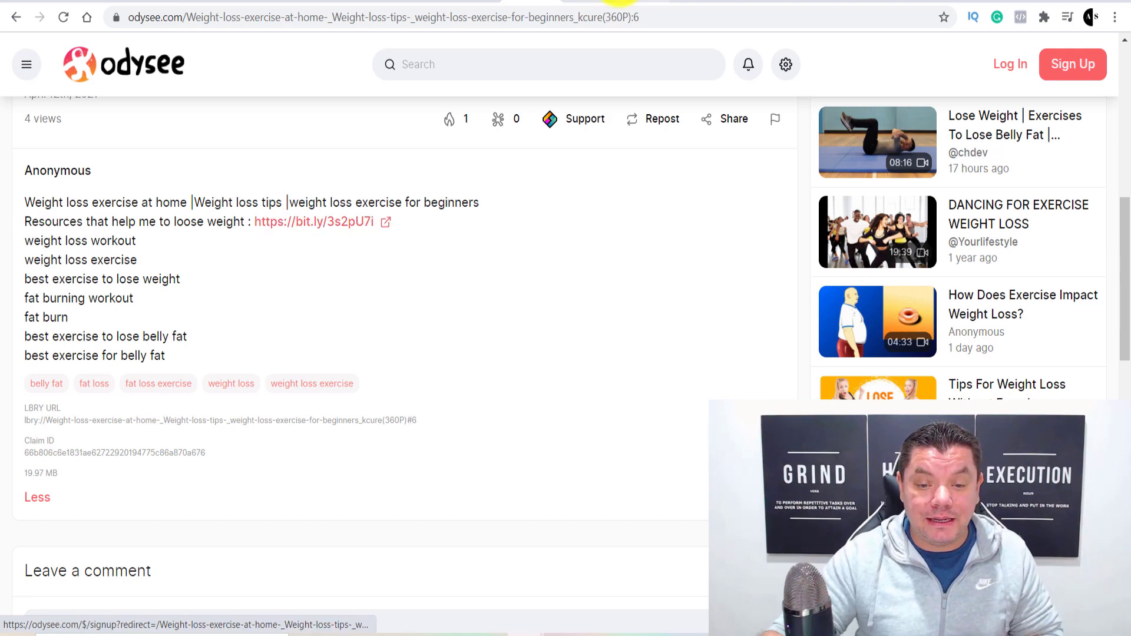
Step: Switch to the video "How to Lose Weight Fast, But Safely" and examine the promotional link in its description
click(586, 1)
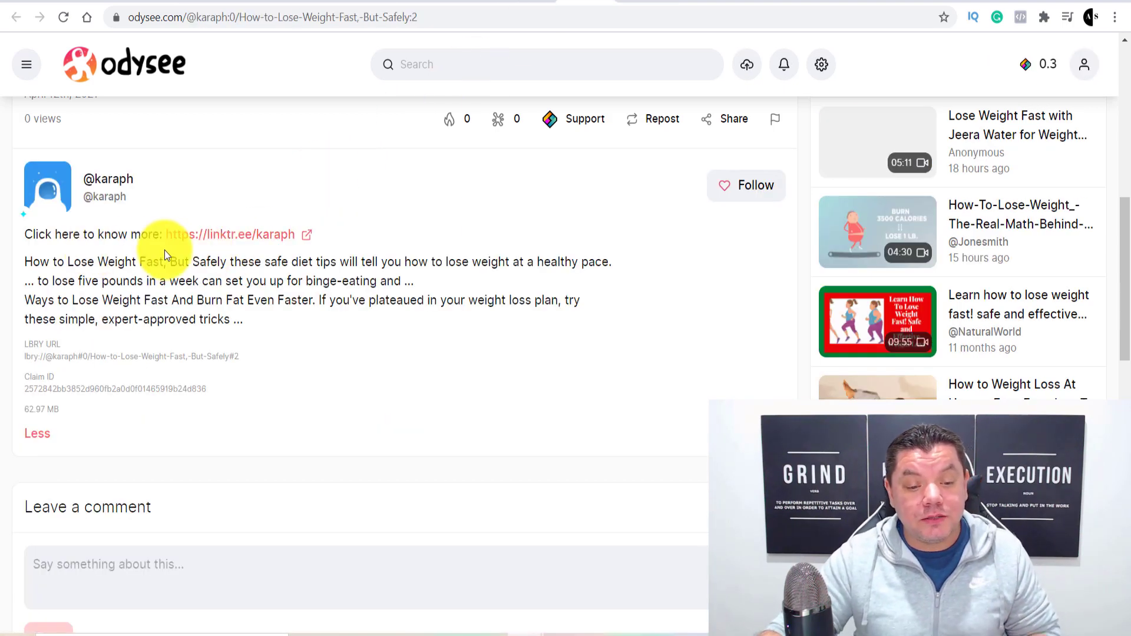
scroll(166, 254, up, 1)
scroll(169, 260, down, 4)
scroll(189, 260, up, 3)
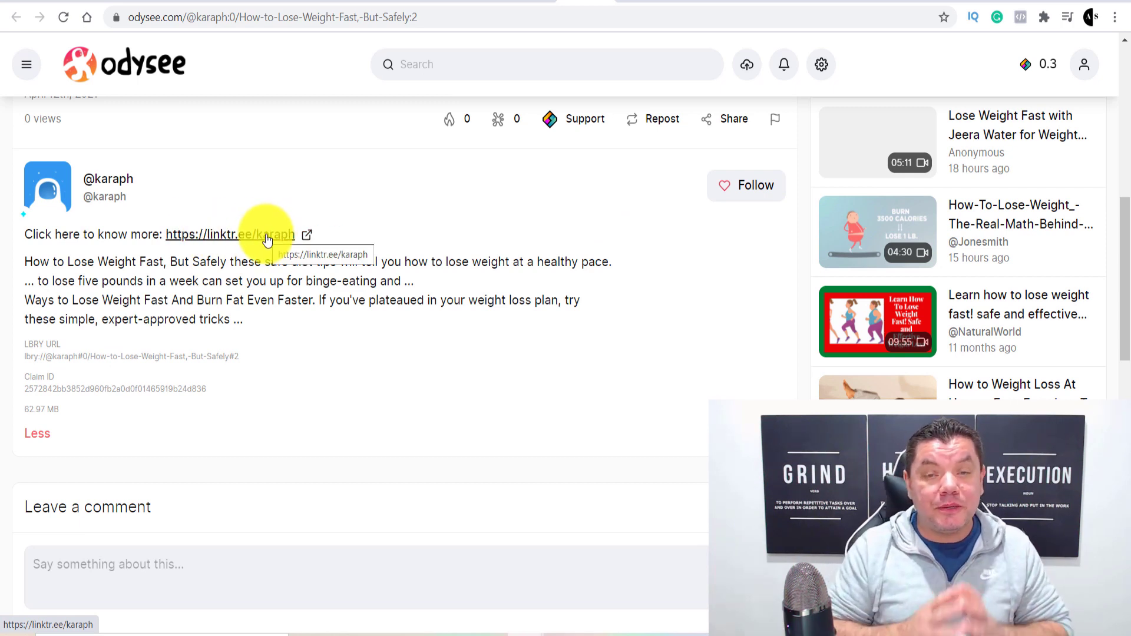
Step: View the Odysee sign-up form from the weight loss results, and switch to the logged-in account's homepage
click(413, 1)
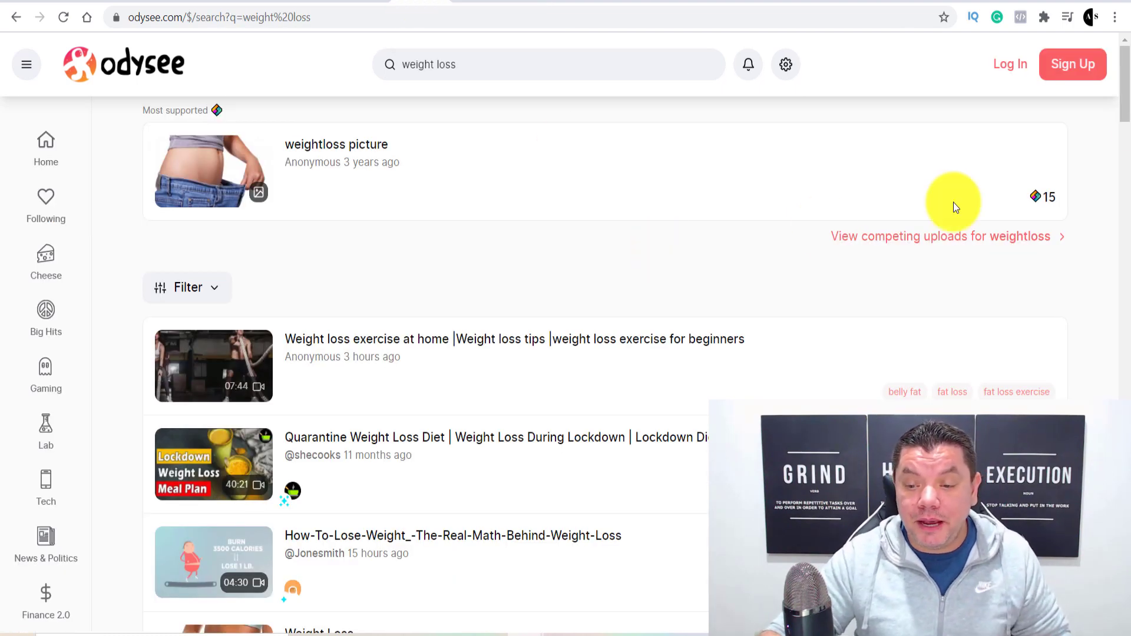
click(1064, 69)
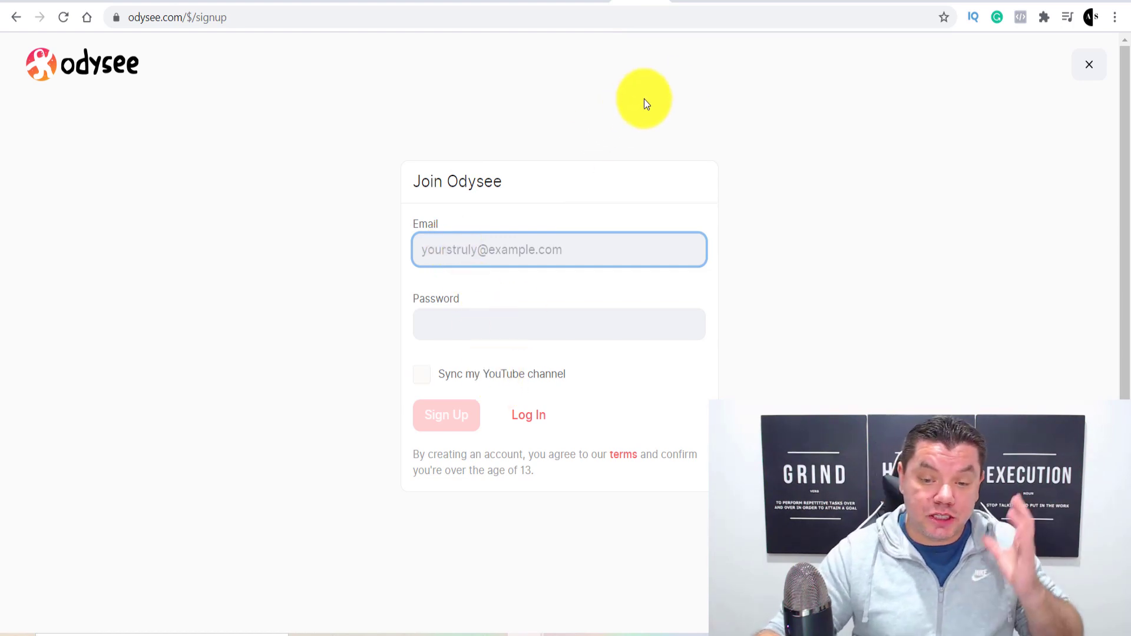
click(693, 2)
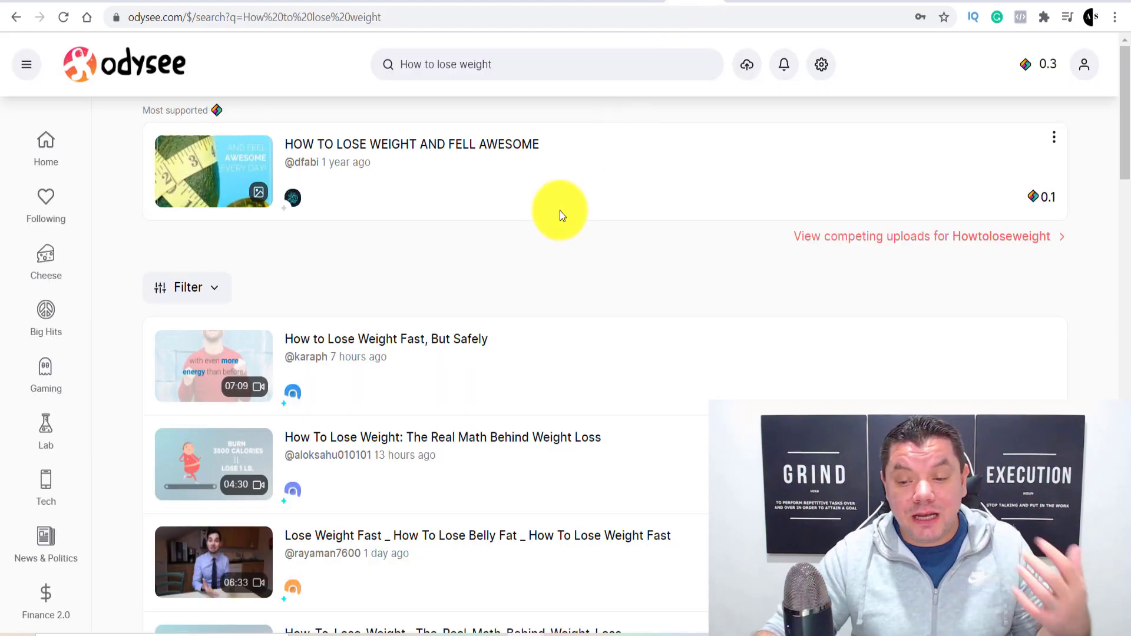
click(168, 68)
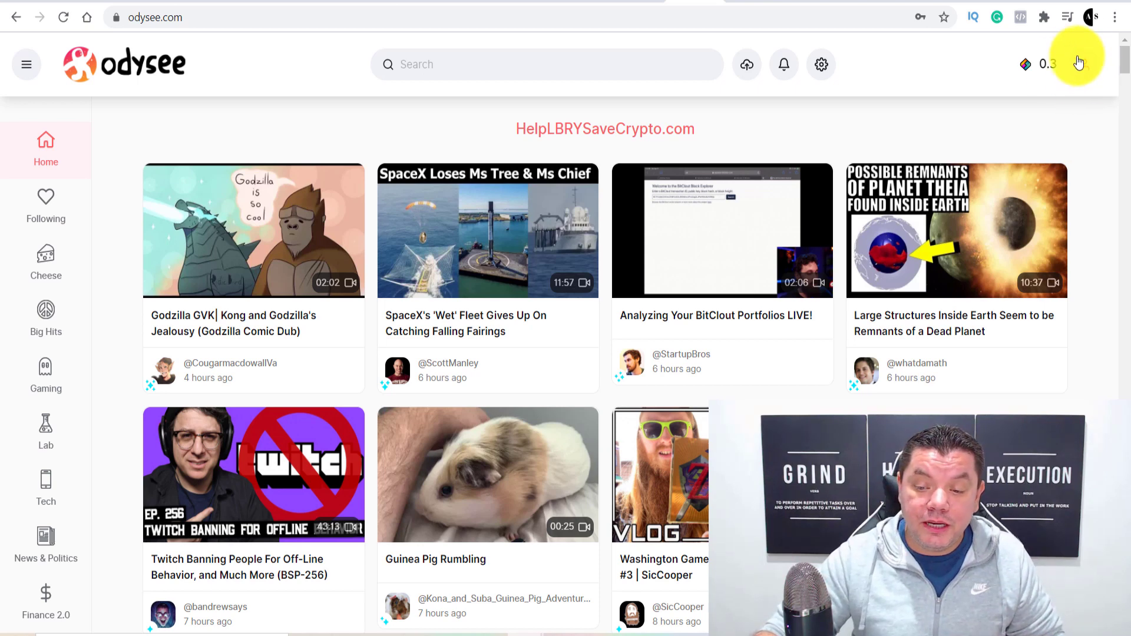
Step: Open the account's uploads, view the form for uploading a new video and go back
click(1085, 74)
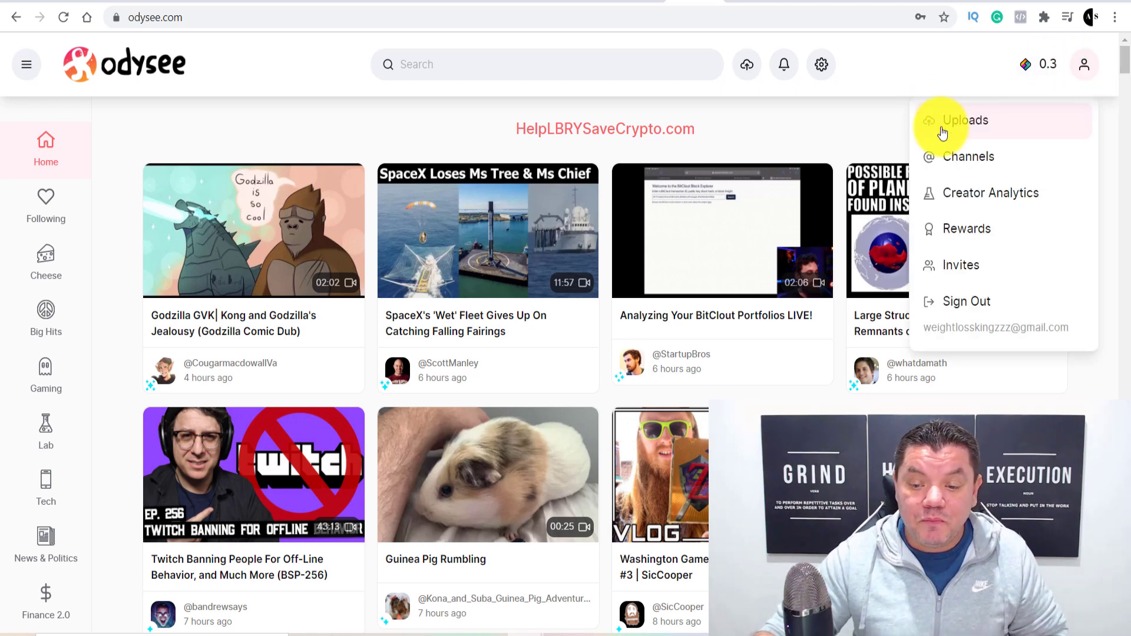
click(976, 121)
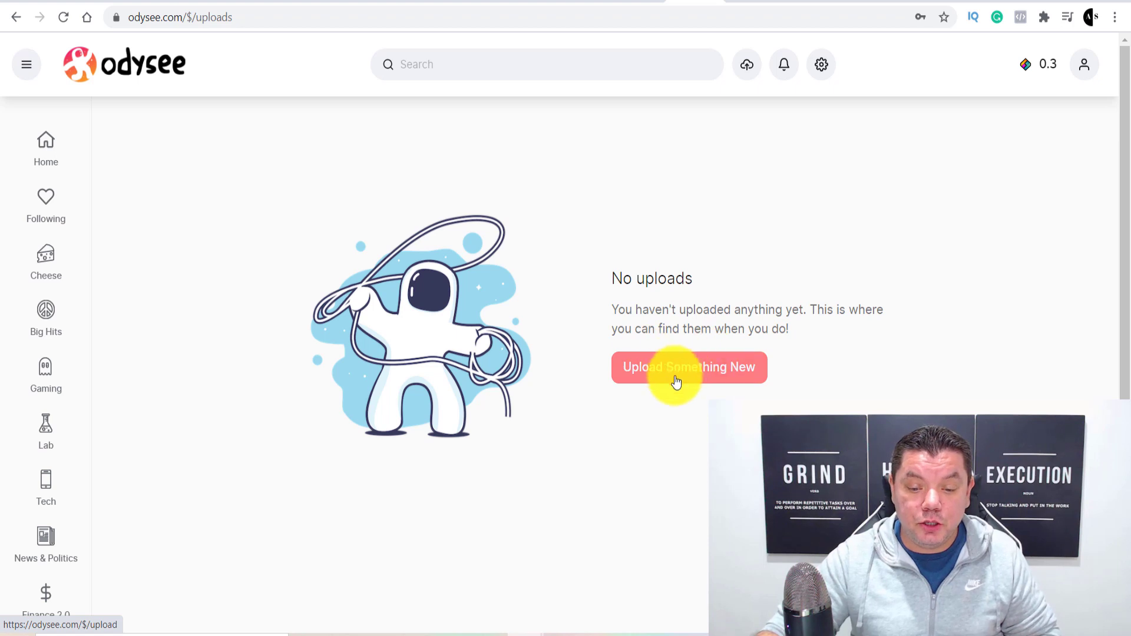
click(699, 370)
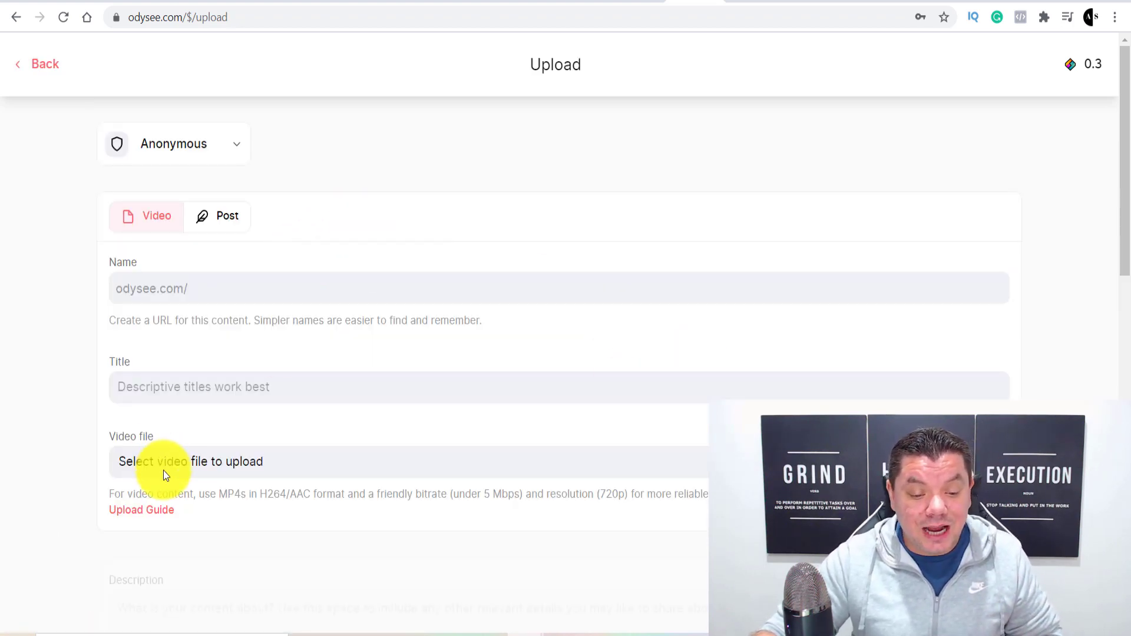
click(50, 66)
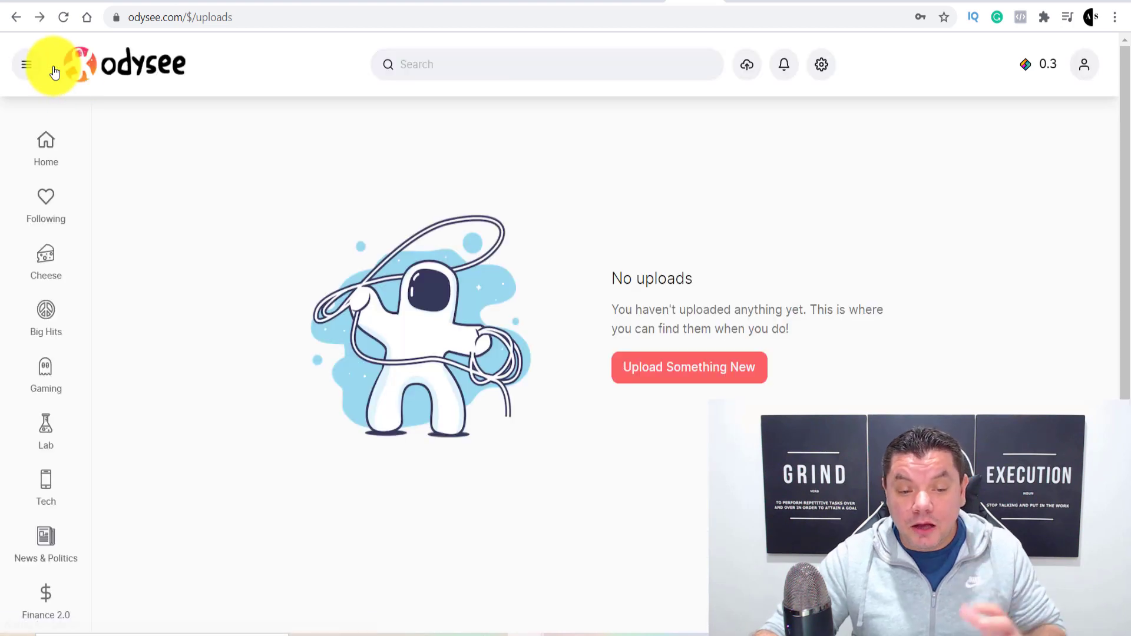
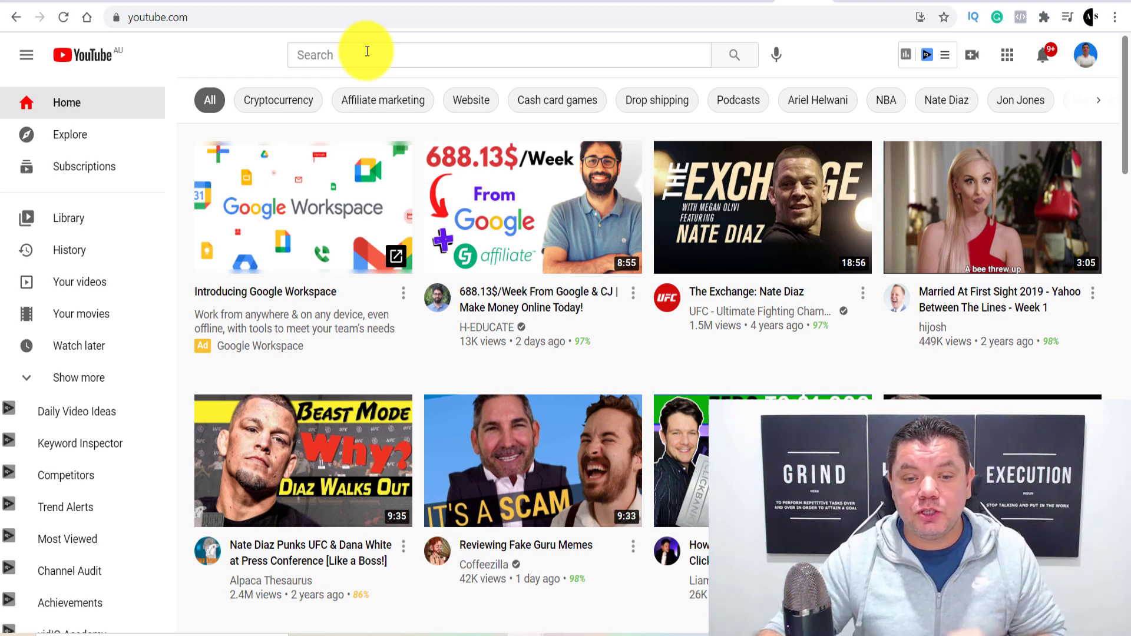
Step: Search YouTube for "weight loss" and filter the results to Creative Commons videos
click(368, 51)
text(weight loss)
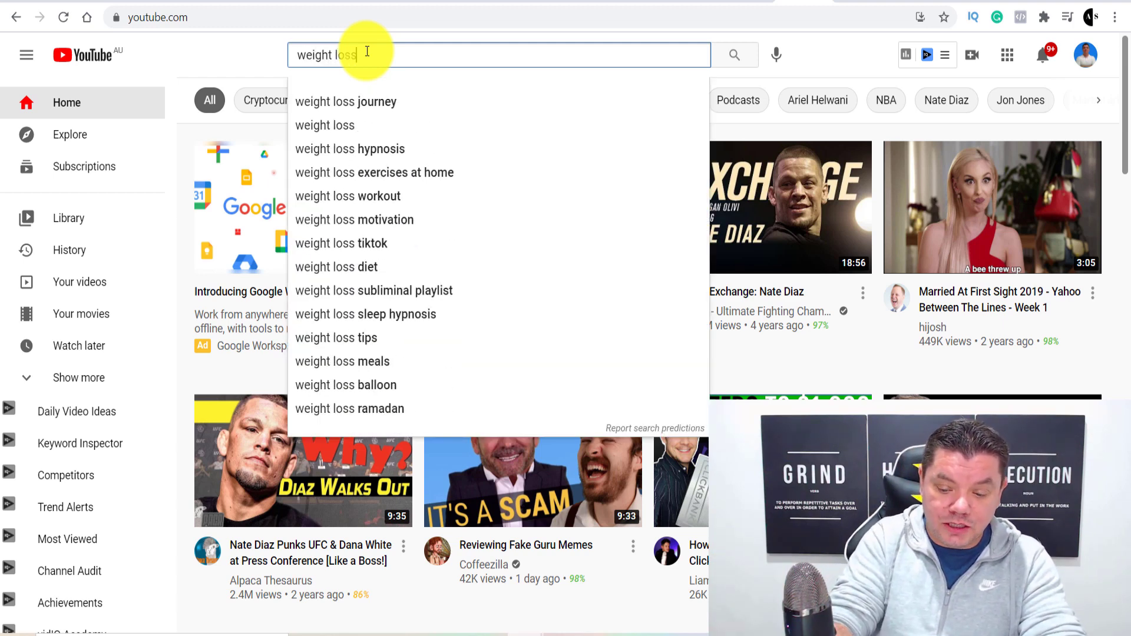
key(Return)
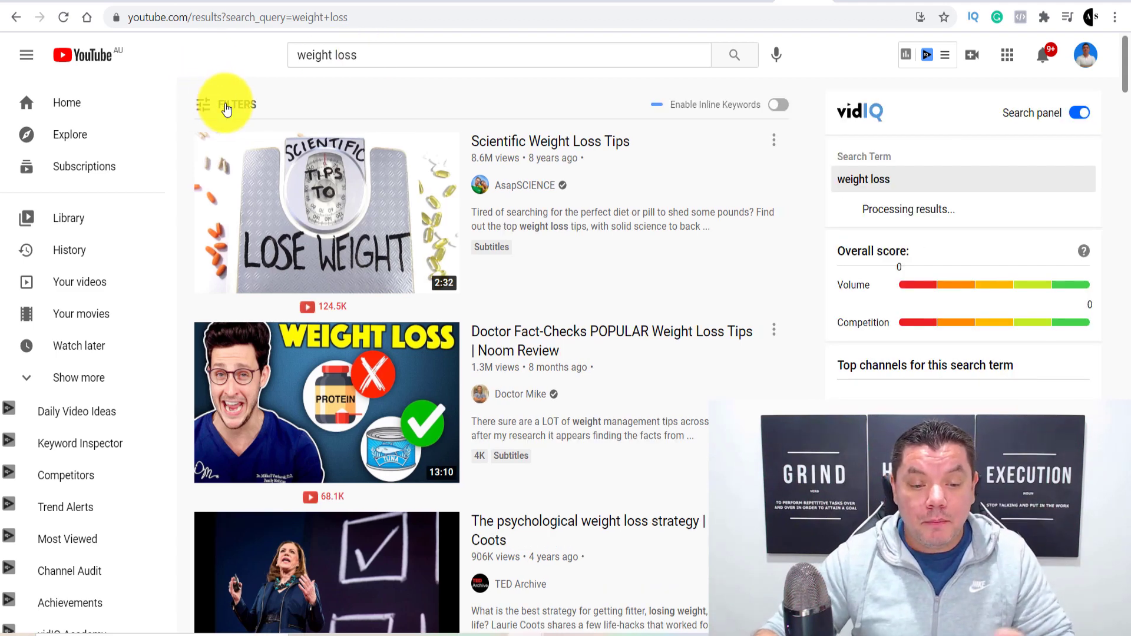
click(217, 111)
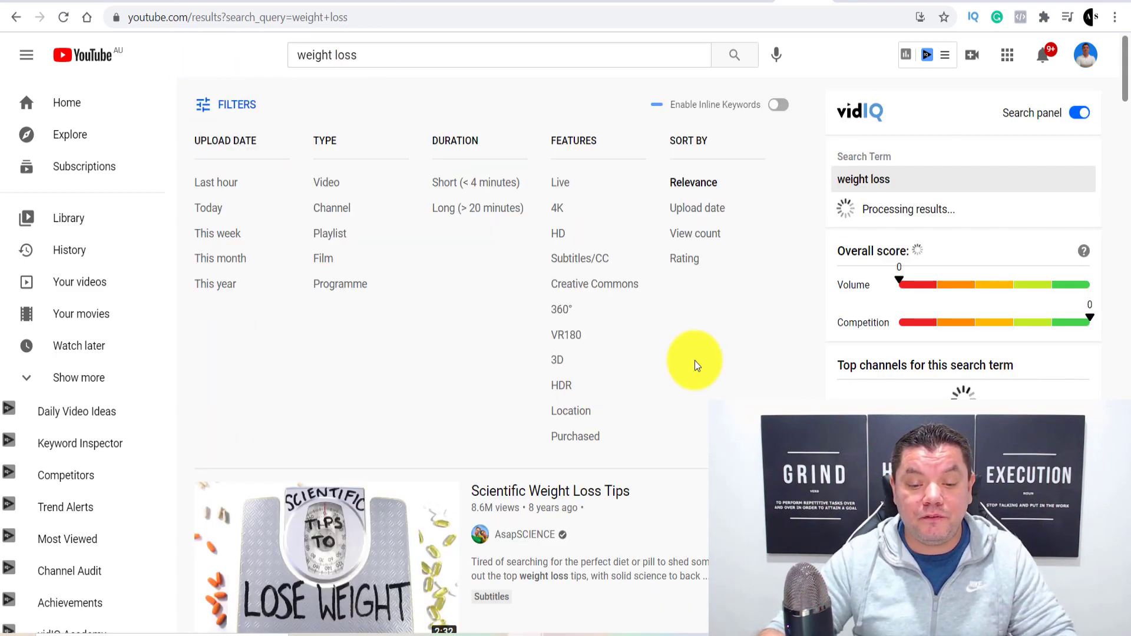
click(624, 285)
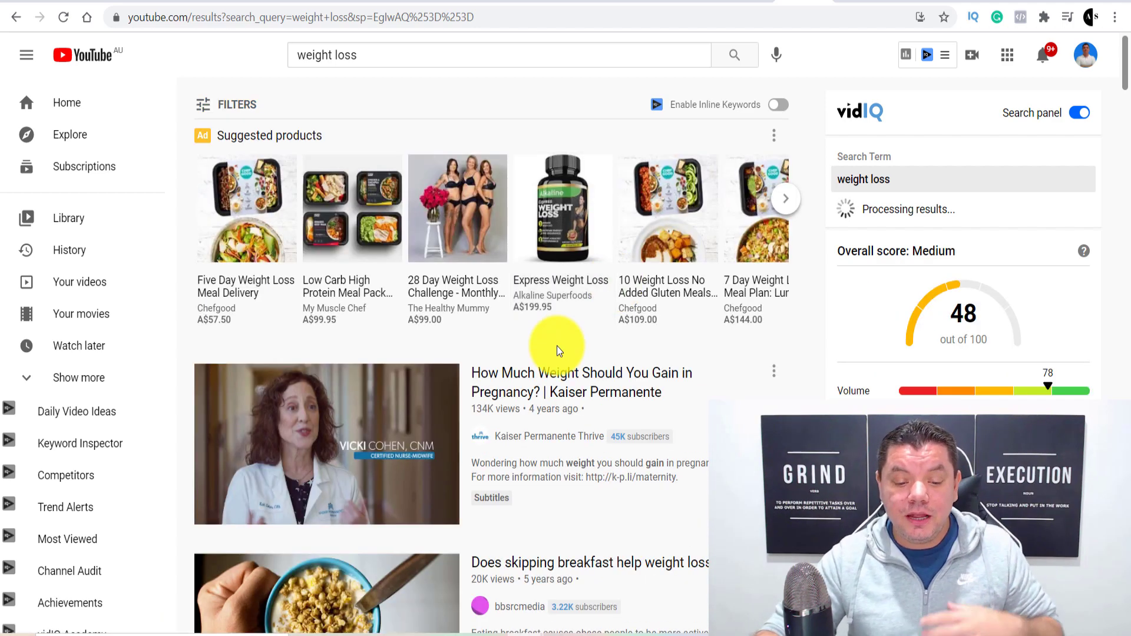
Step: Find and open the video "MEAL PLAN FOR MAXIMUM WEIGHT LOSS + MY BIGGEST TIPS!" among the filtered results, and pause playback
scroll(559, 344, down, 3)
scroll(557, 347, down, 10)
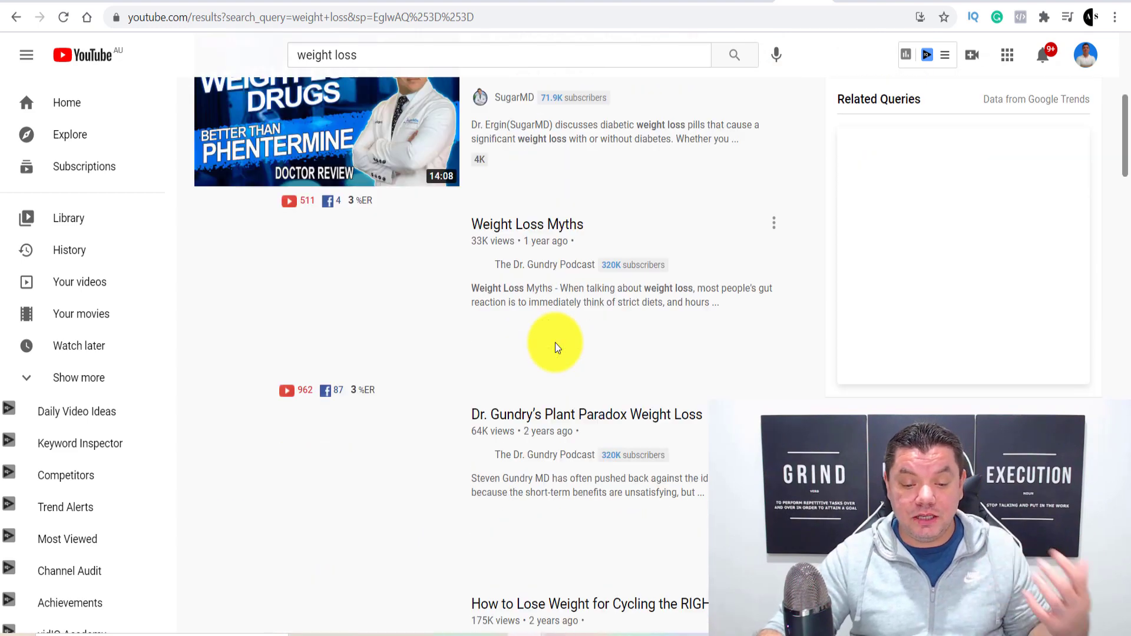
scroll(551, 324, down, 3)
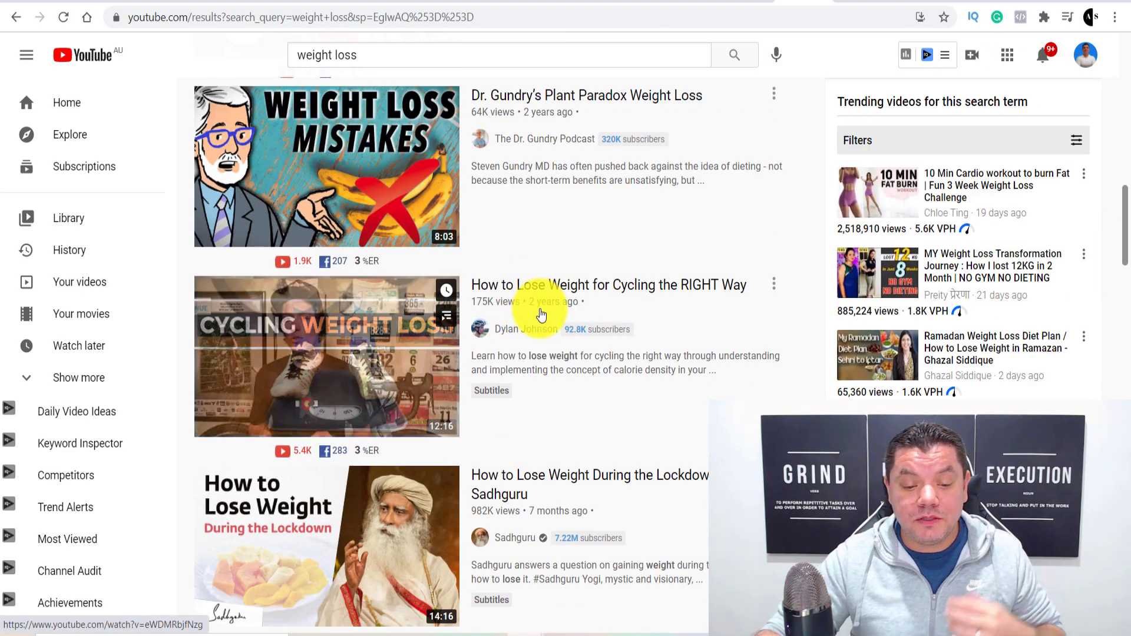
scroll(587, 324, down, 8)
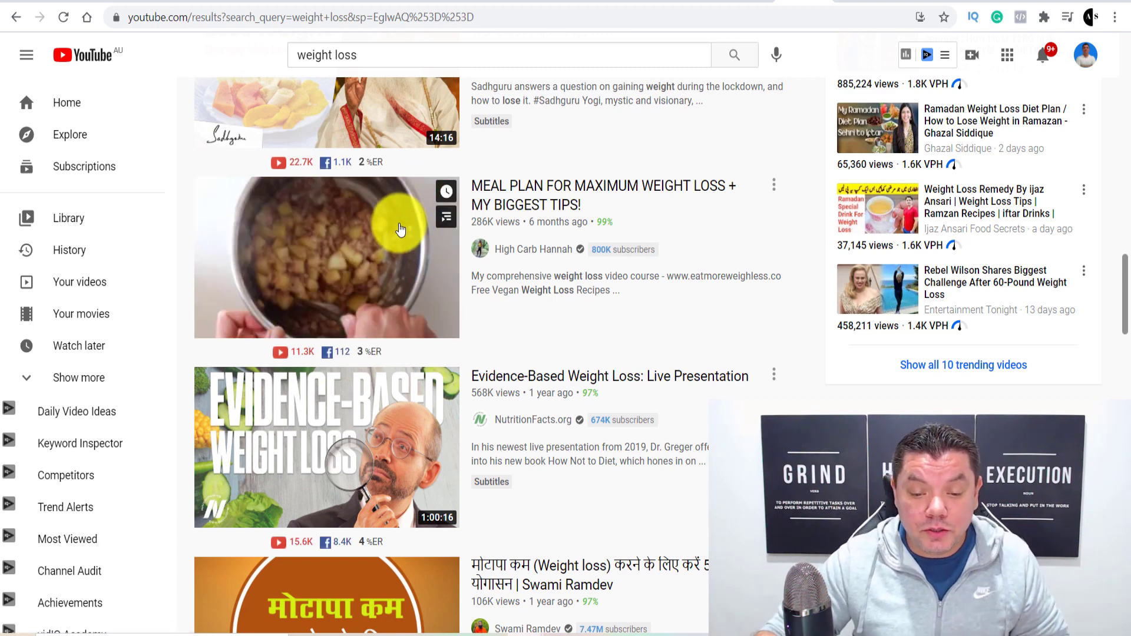
click(342, 233)
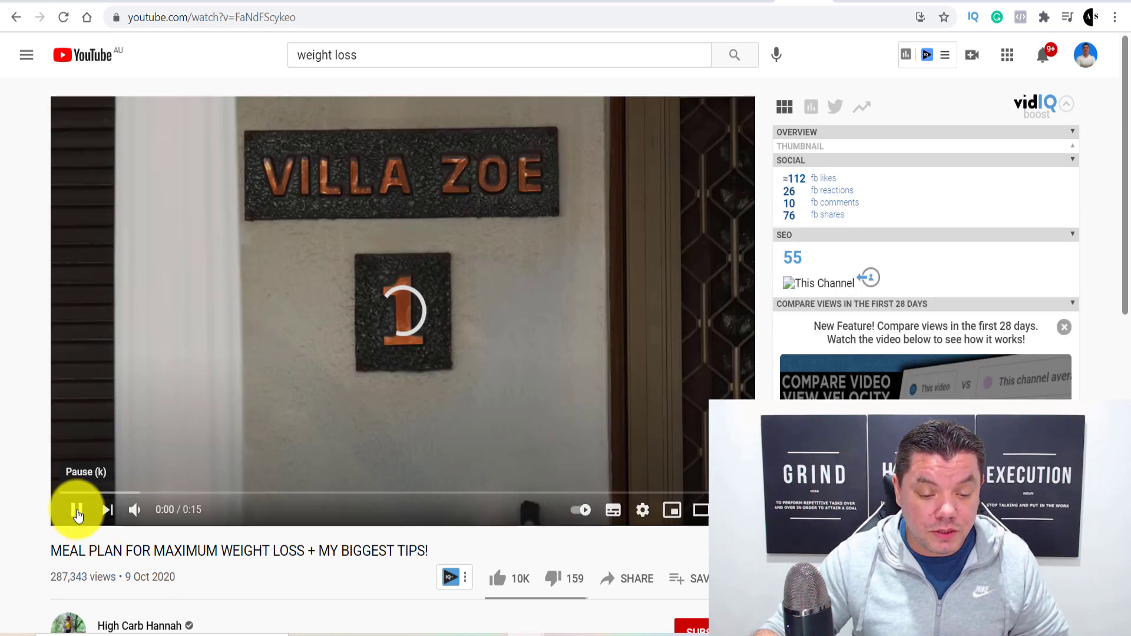
click(77, 512)
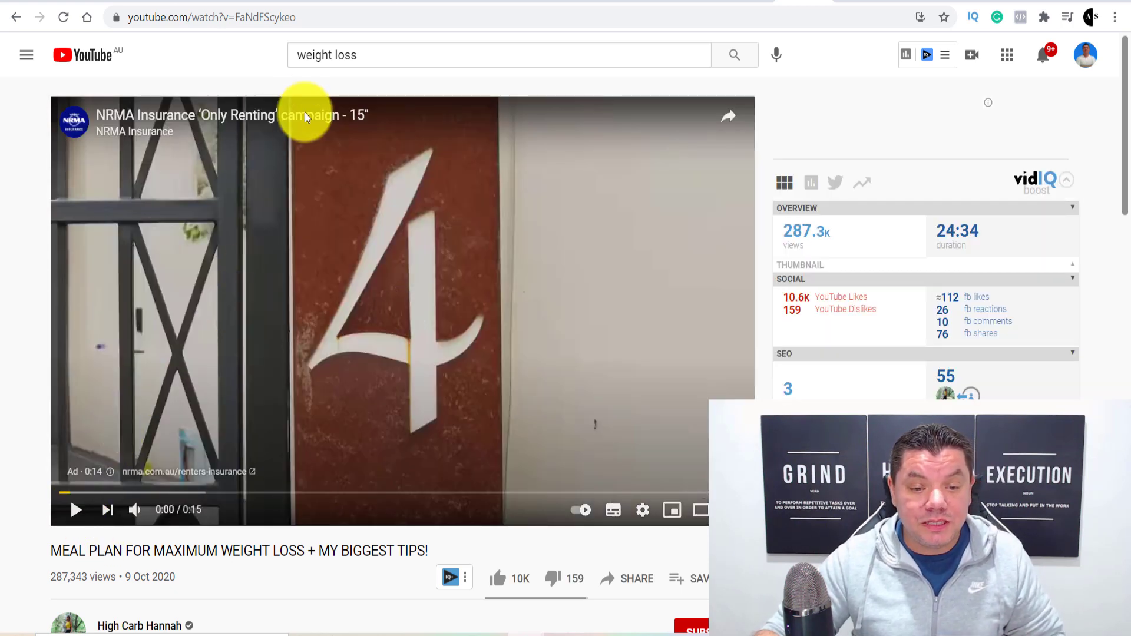
Step: Select the full web address of the opened meal plan video
click(320, 13)
click(321, 13)
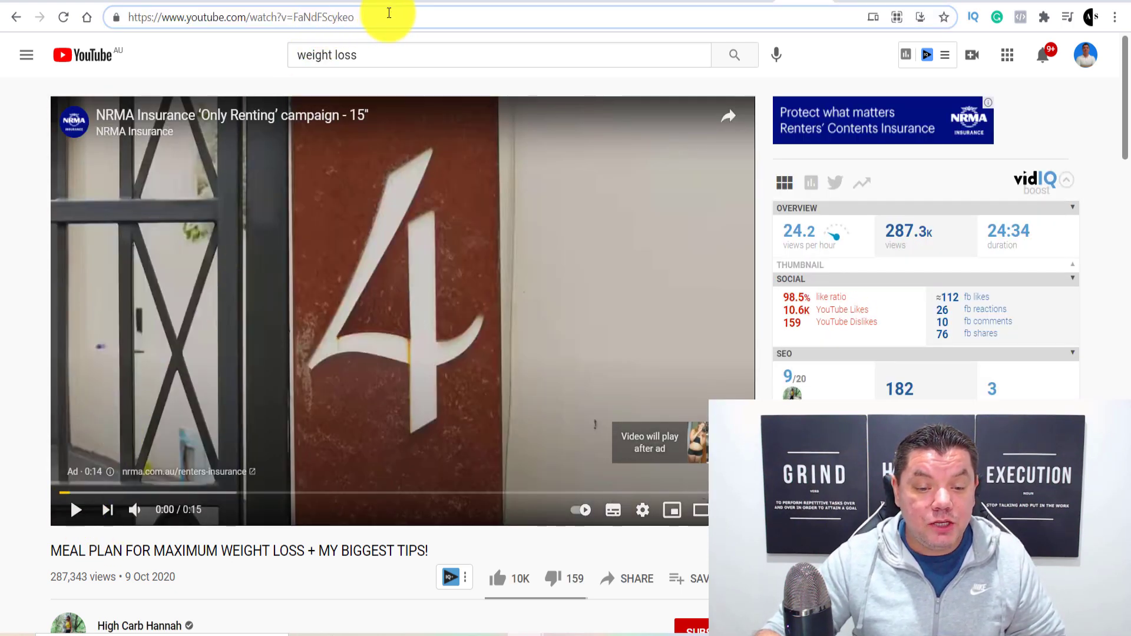
drag(389, 13, 124, 40)
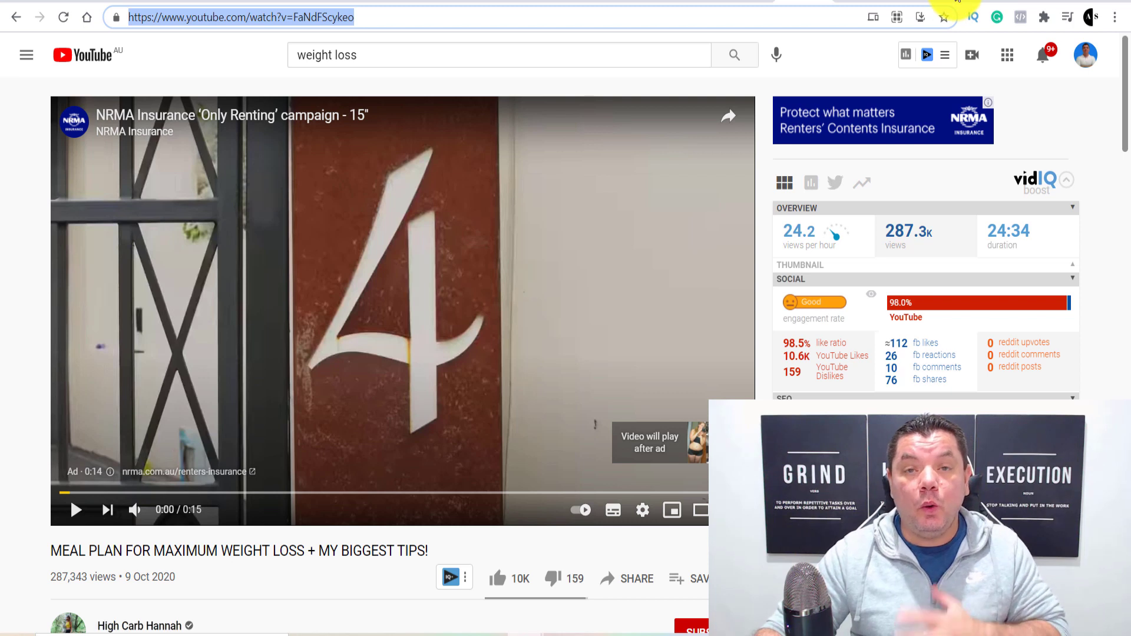
Step: Search Google in a new tab for "youtube to mp4" and open the ytmp3.cc YouTube to Mp3 Converter
click(957, 2)
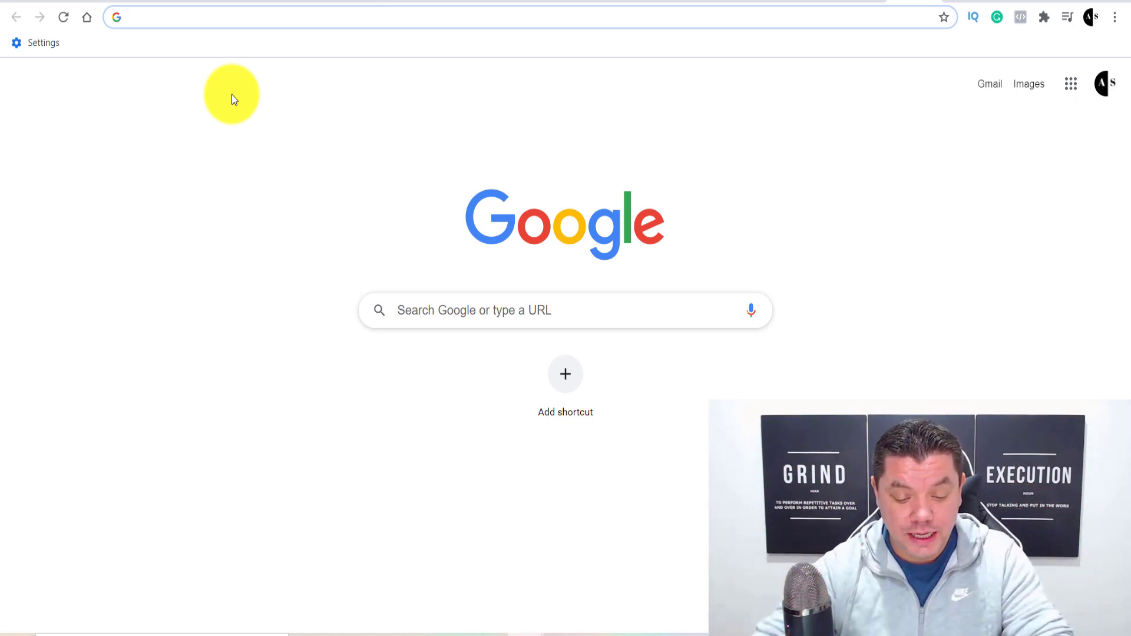
text(youtub)
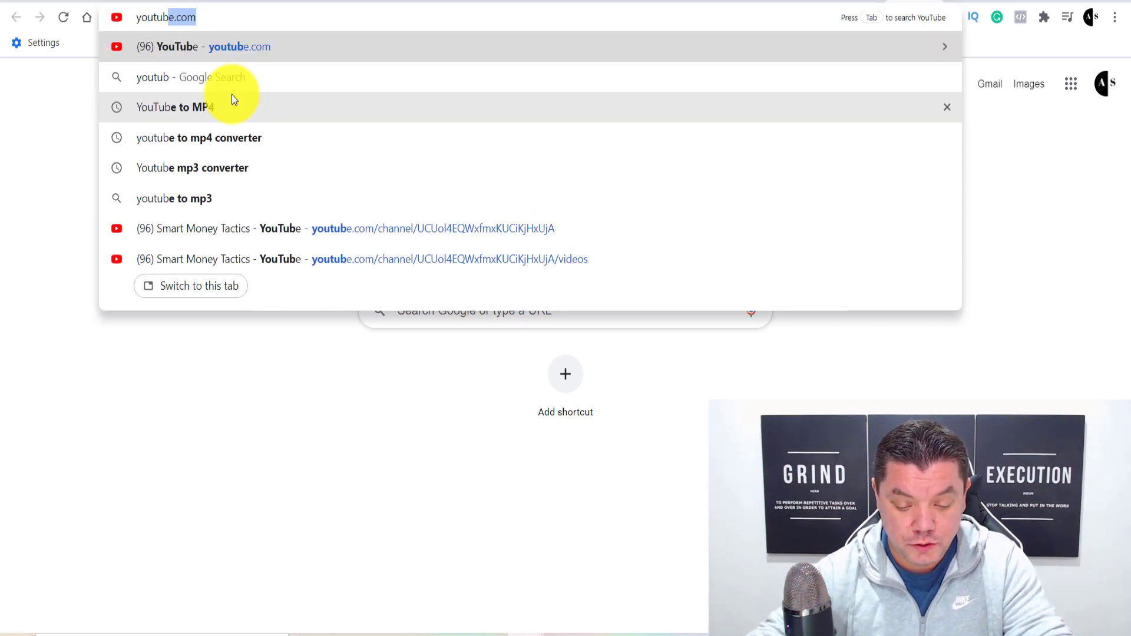
text(e to mp4)
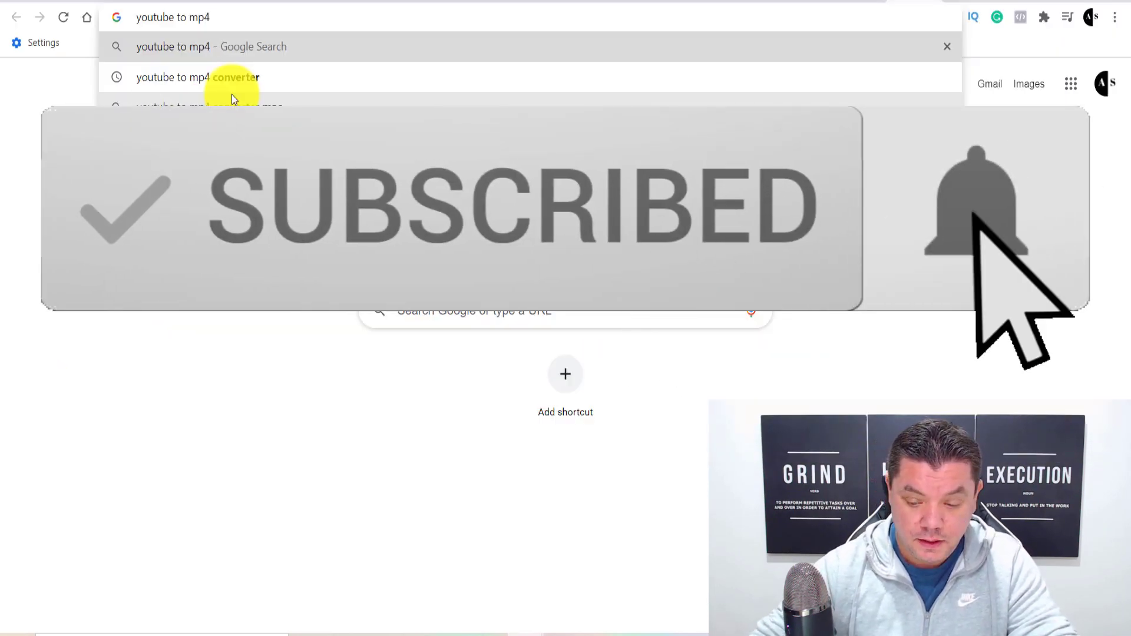
key(Return)
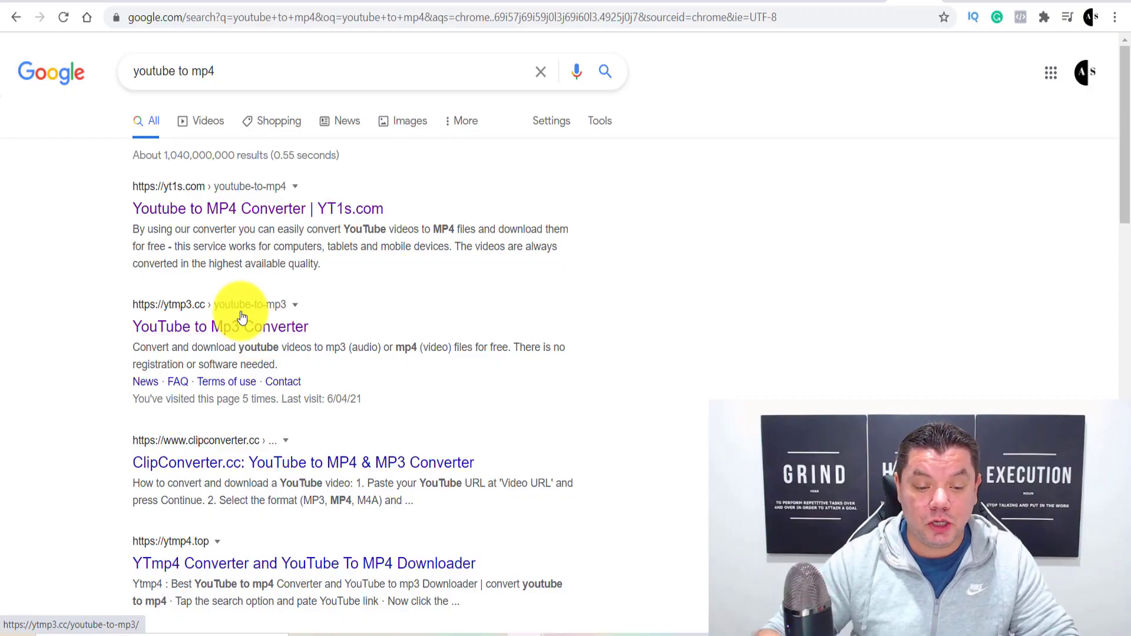
click(206, 329)
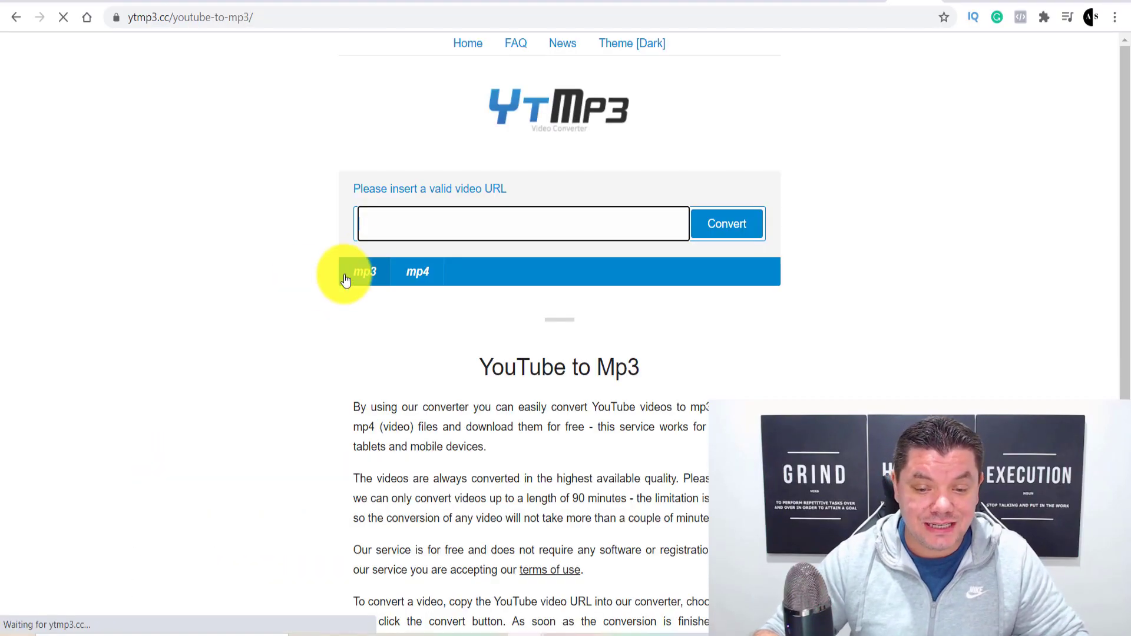
text(https://www.youtube.com/watch?v=FaNdFScykeo)
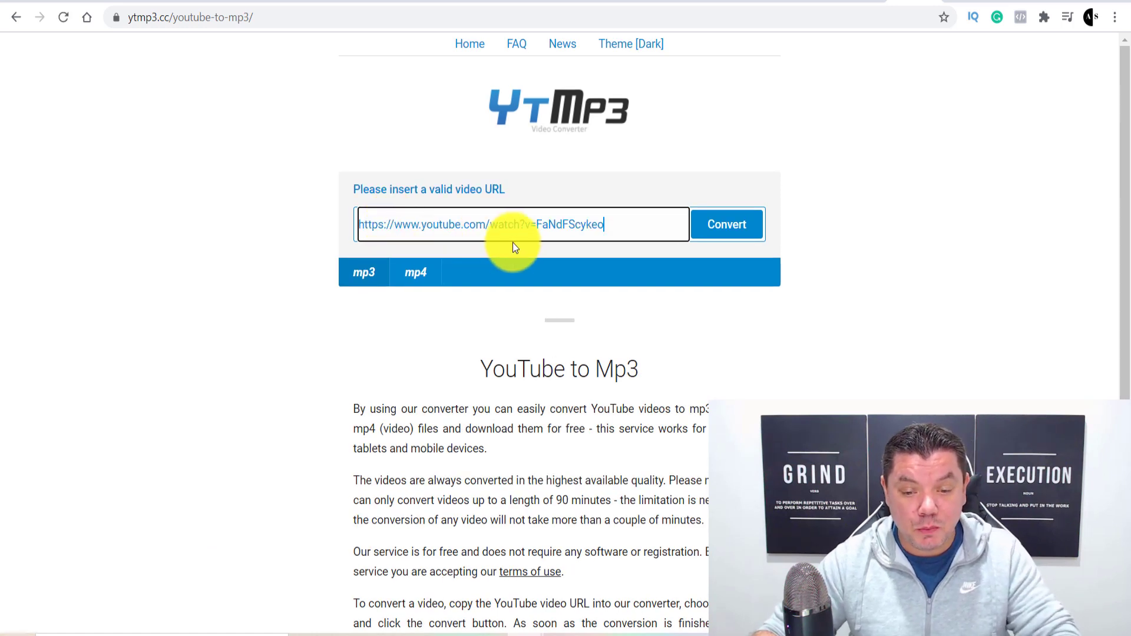
click(417, 278)
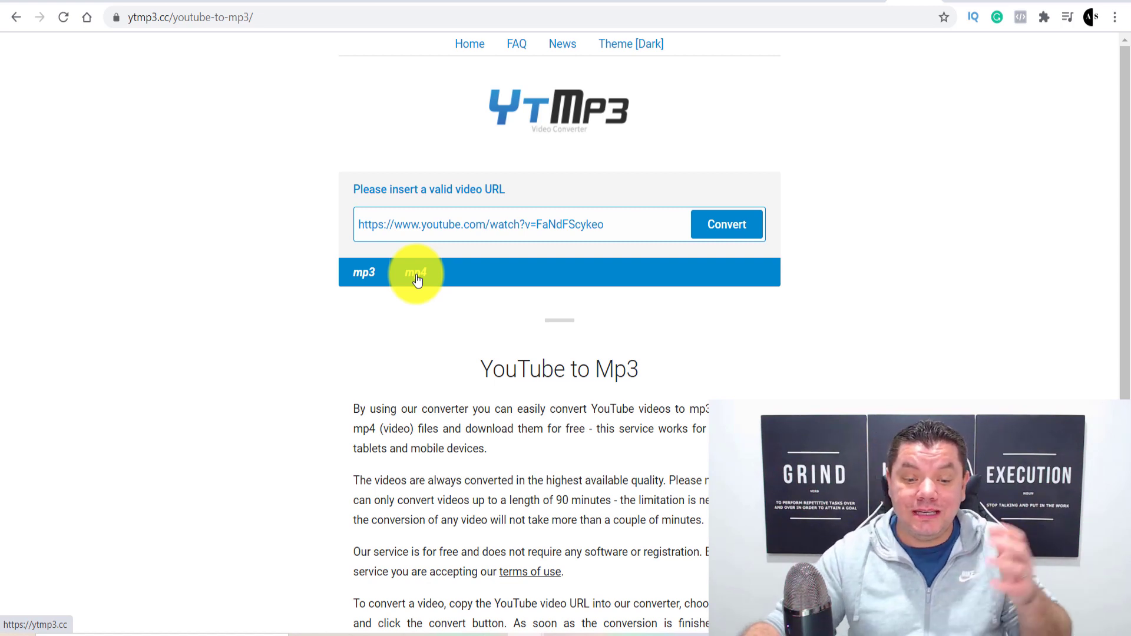
click(739, 232)
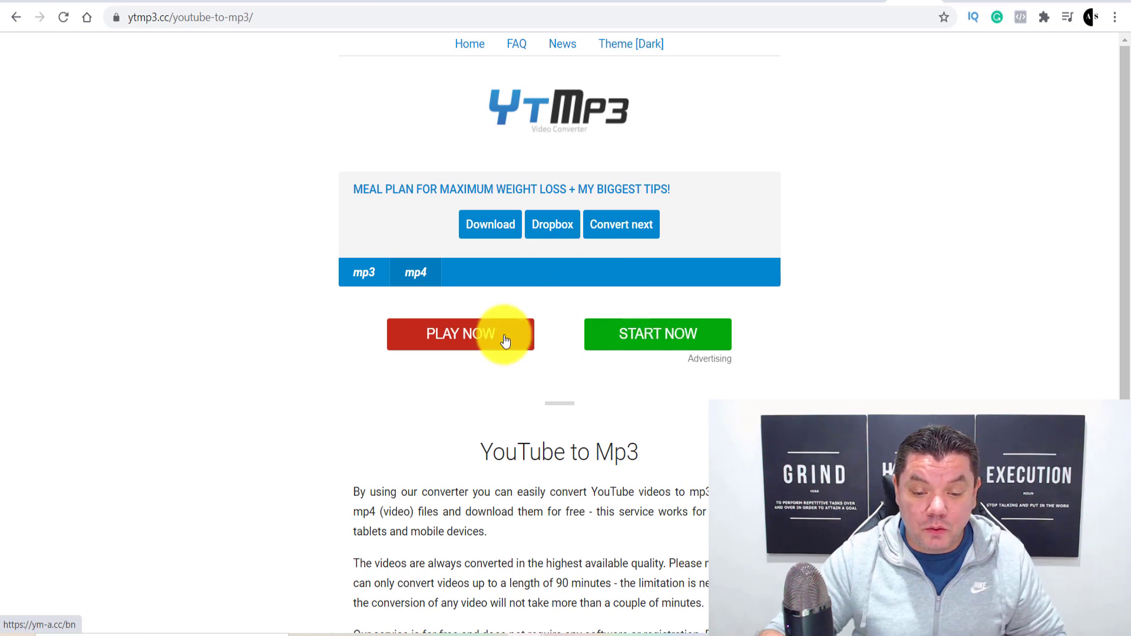
Step: Download the converted meal plan video as an MP4 and close the advertising pages that open
click(494, 230)
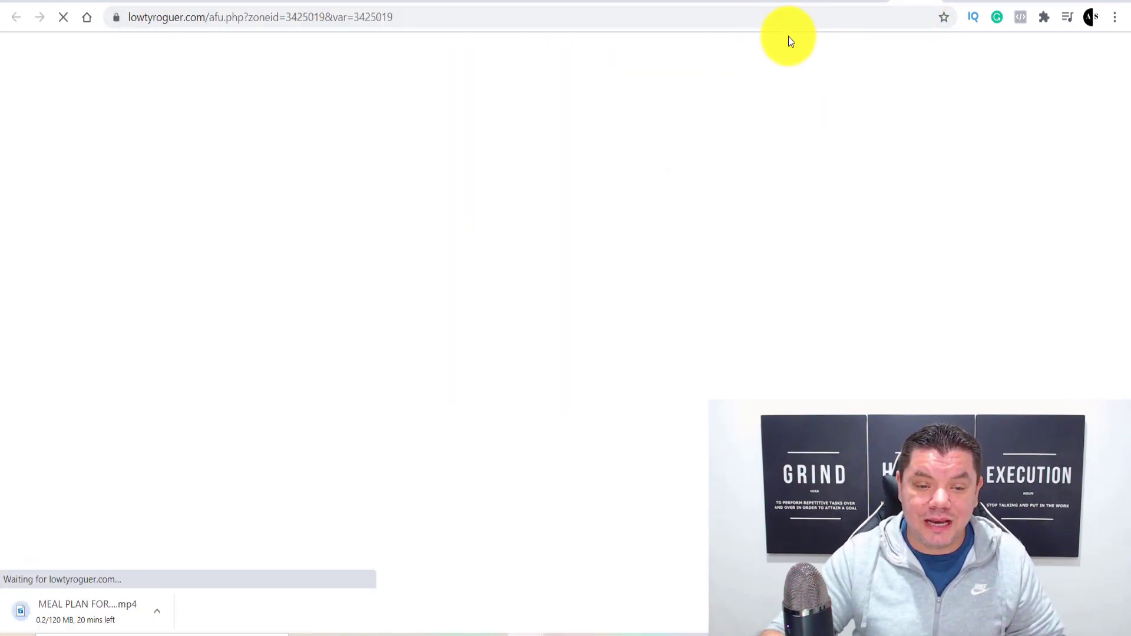
click(863, 4)
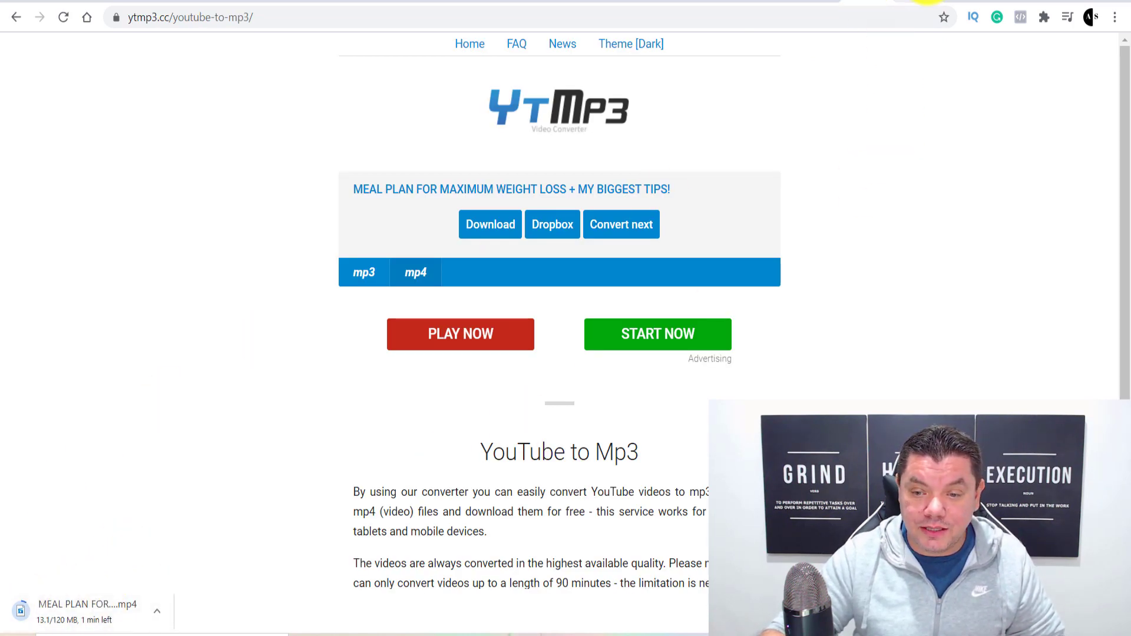
click(923, 3)
click(932, 2)
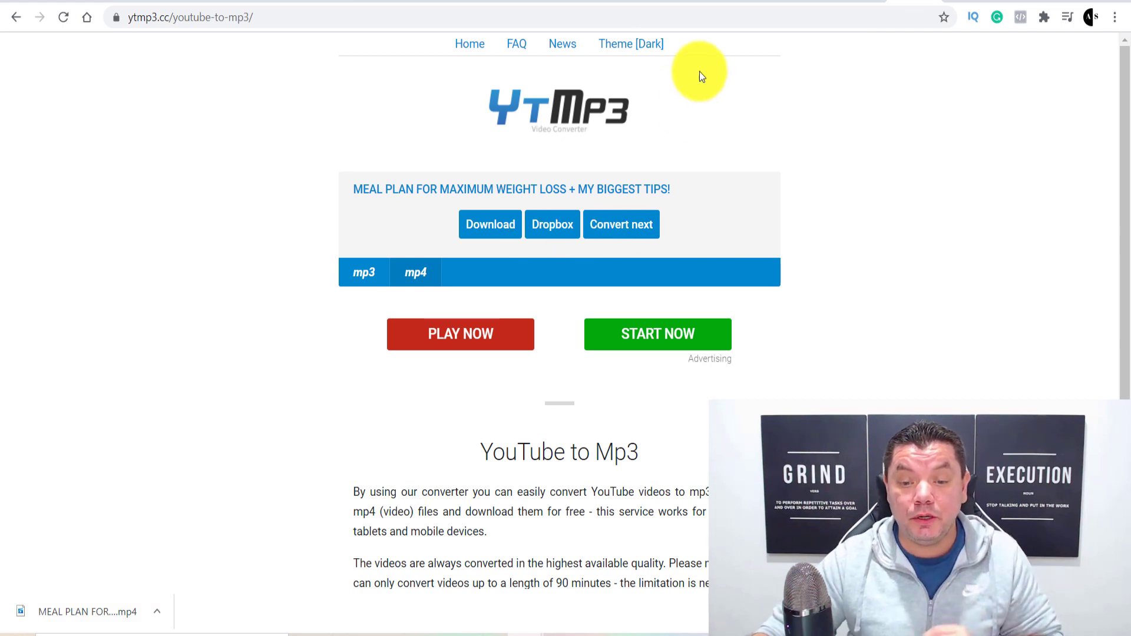
Step: Switch to Odysee and open the form for uploading a new video, ready to fill in its name
click(660, 1)
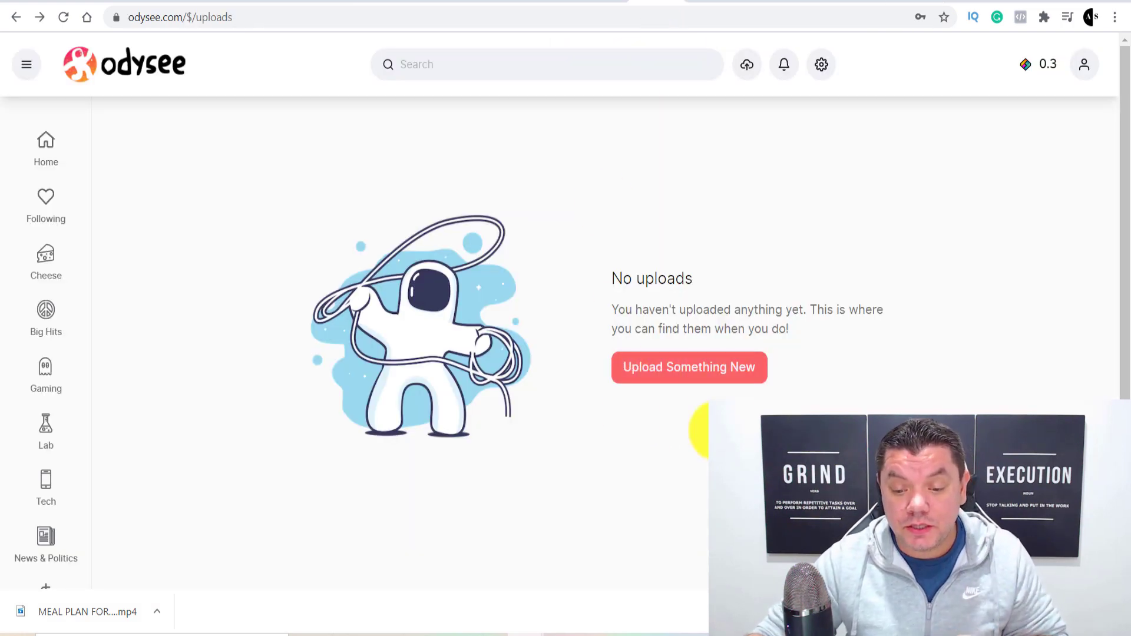
click(693, 371)
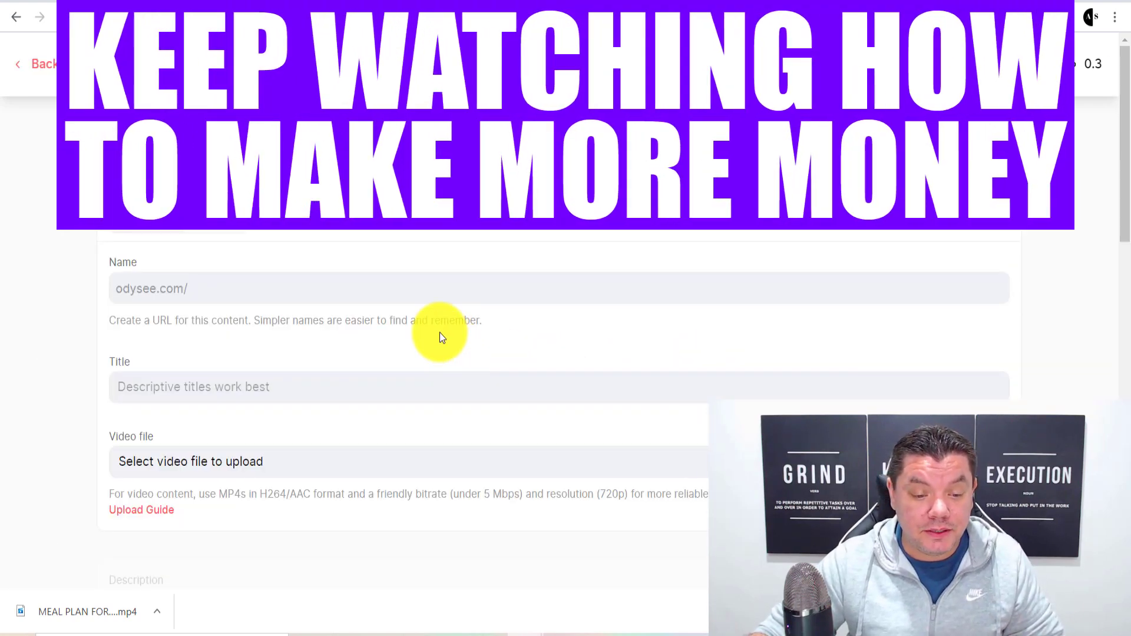
click(185, 296)
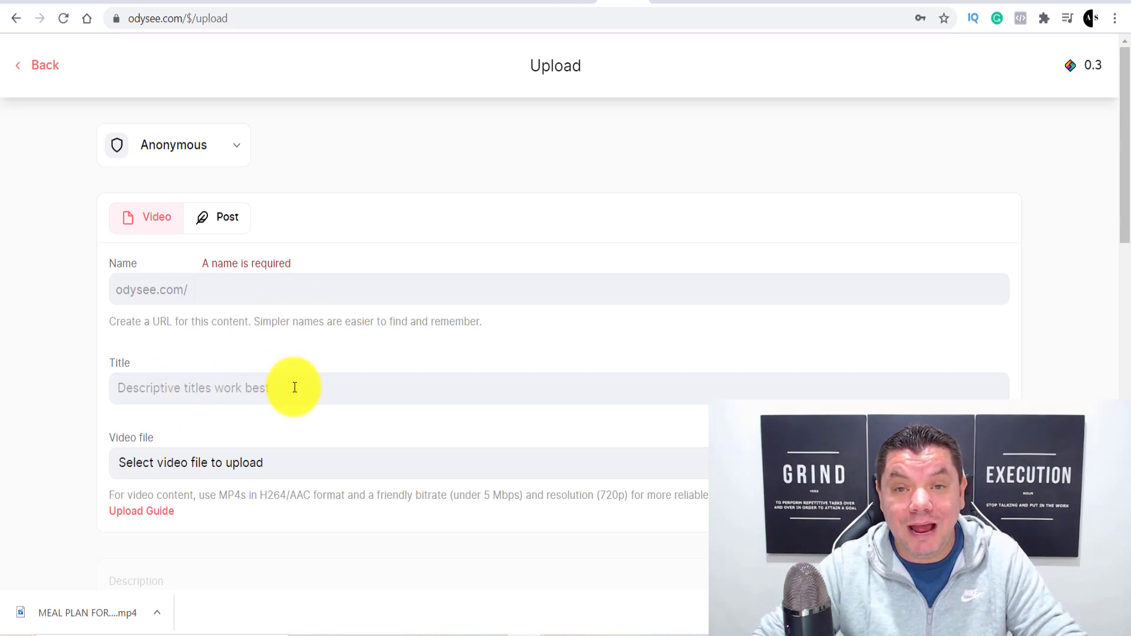
Step: Copy the YouTube video's title "MEAL PLAN FOR MAXIMUM WEIGHT LOSS + MY BIGGEST TIPS!" into the Odysee upload's name
click(711, 5)
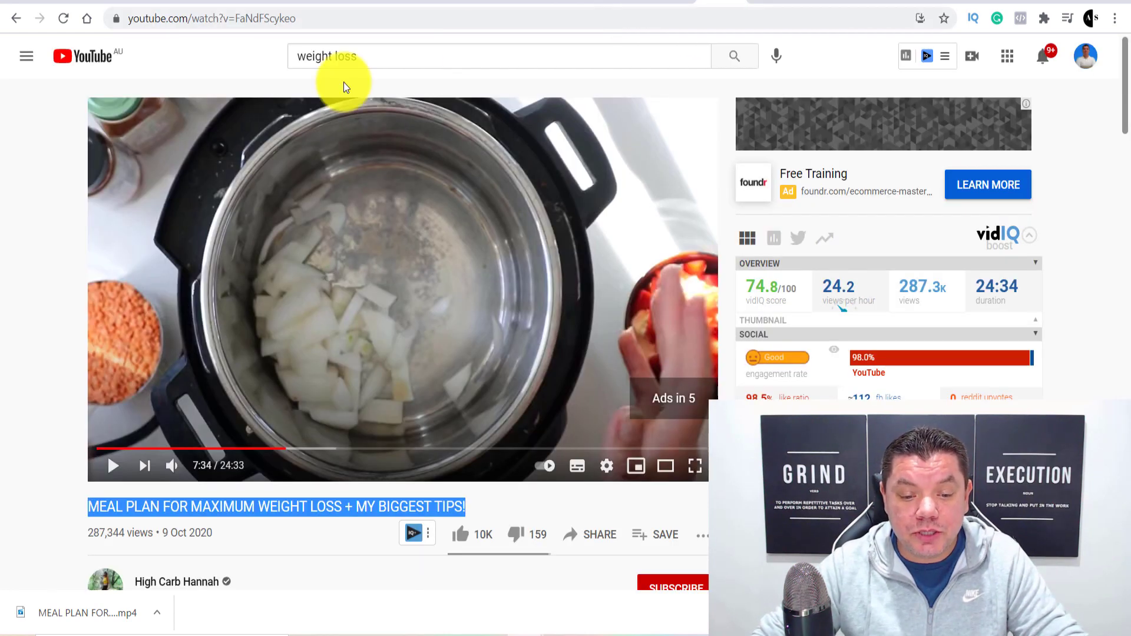
click(368, 518)
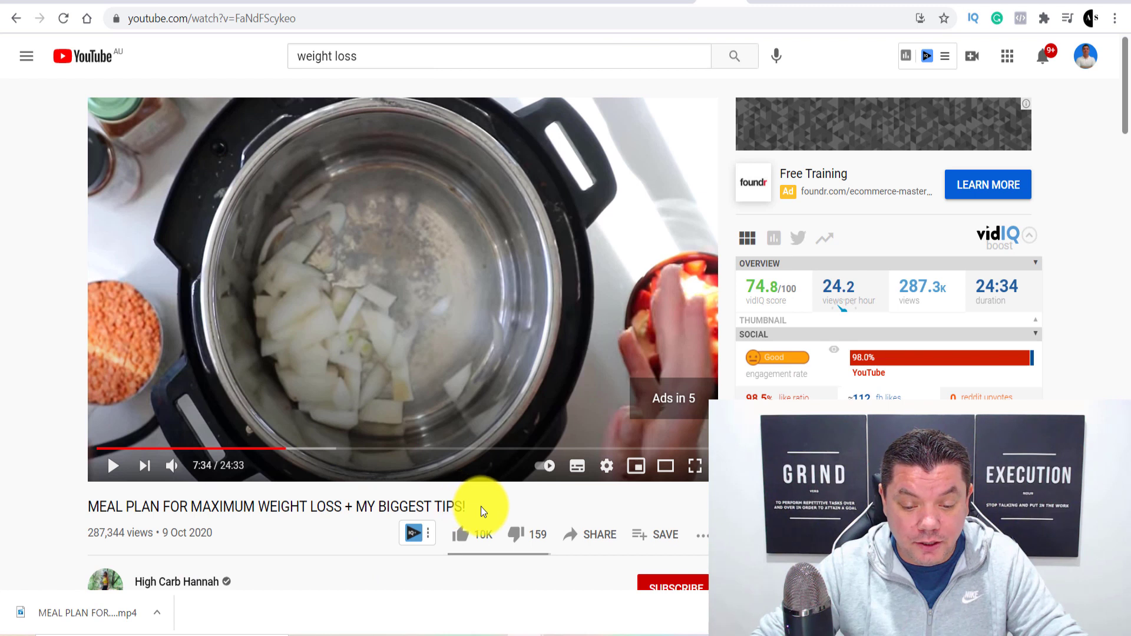
drag(480, 505, 114, 500)
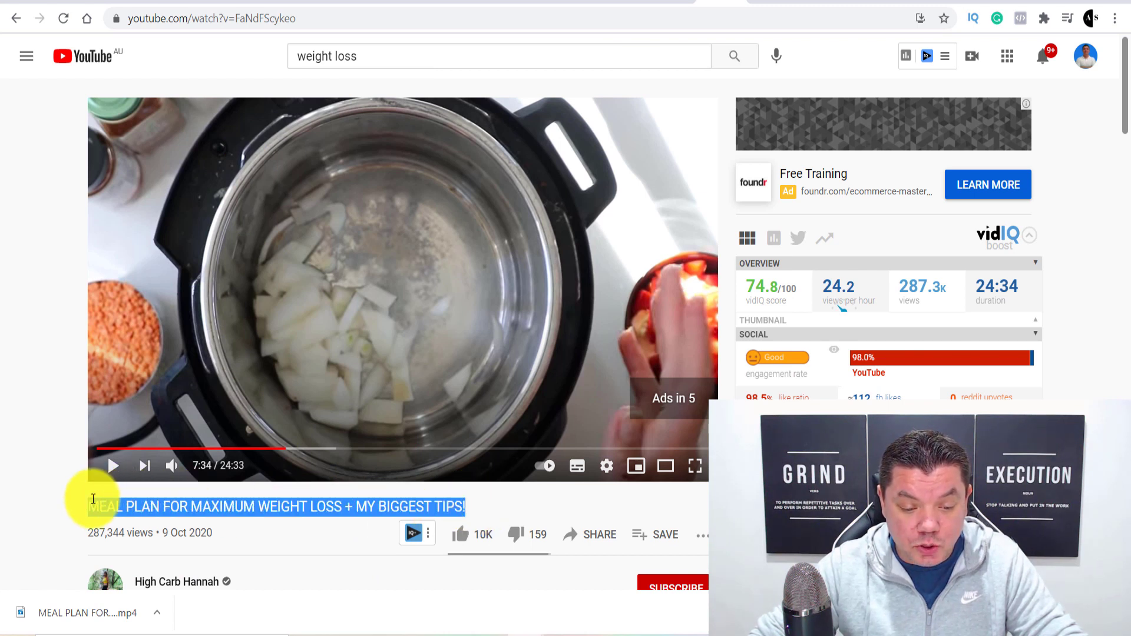
click(620, 6)
click(205, 298)
text(MEAL PLAN FOR MAXIMUM WEIGHT LOSS + MY BIGGEST TIPS!)
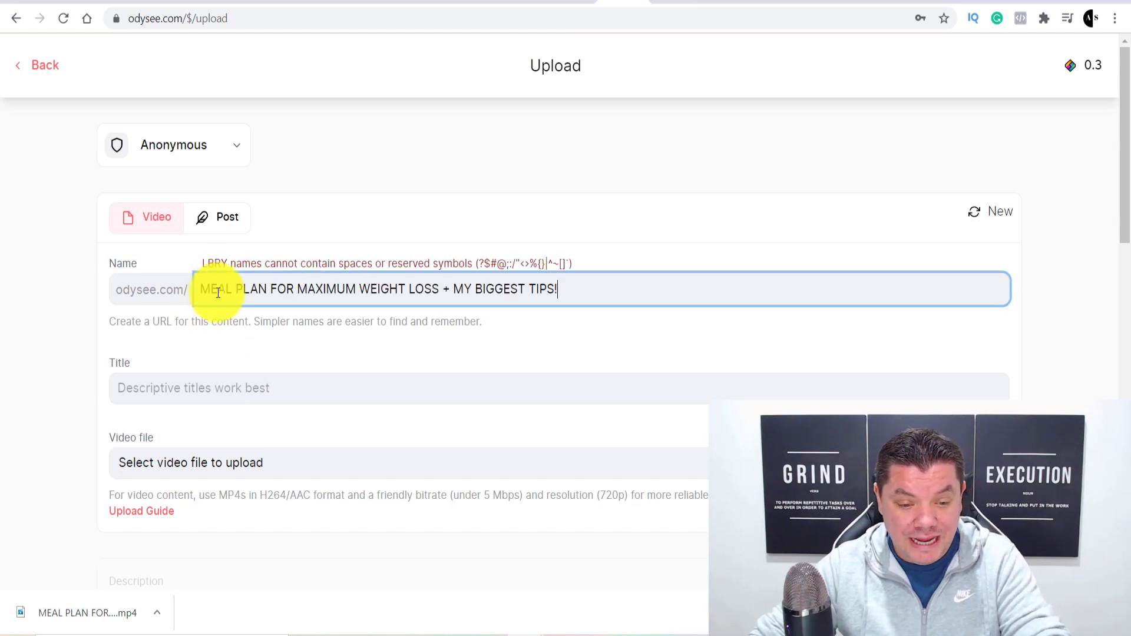
Step: Set the title to "MEAL PLAN FOR MAXIMUM WEIGHT LOSS + MY BIGGEST TIPS!" and attach the downloaded MP4 of the same name
click(290, 395)
text(MEAL PLAN FOR MAXIMUM WEIGHT LOSS + MY BIGGEST TIPS!)
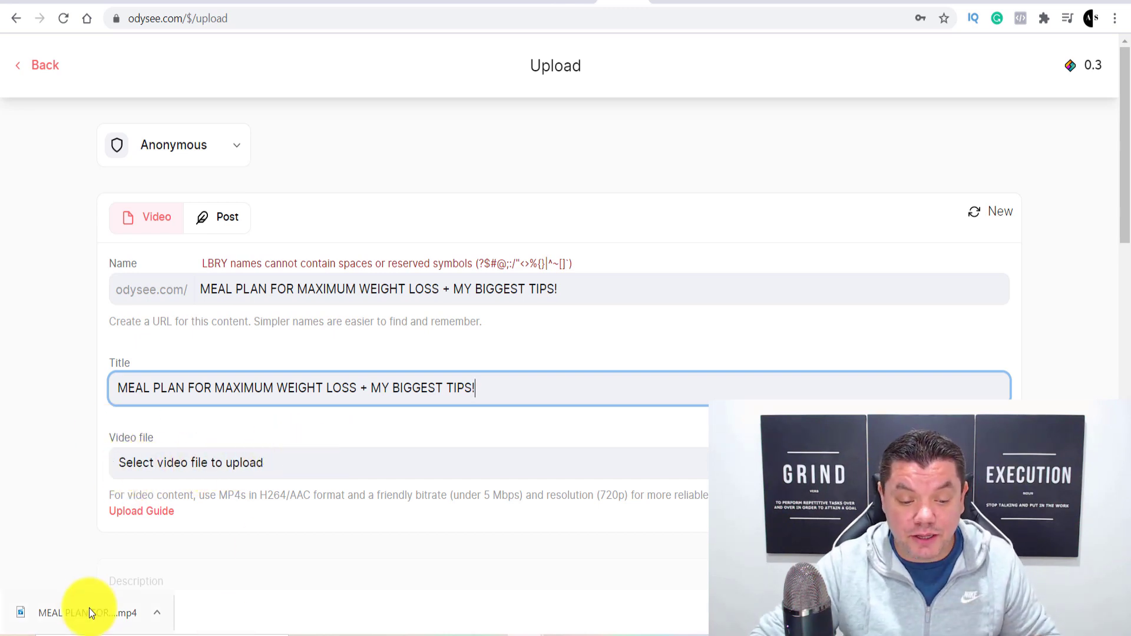
click(625, 463)
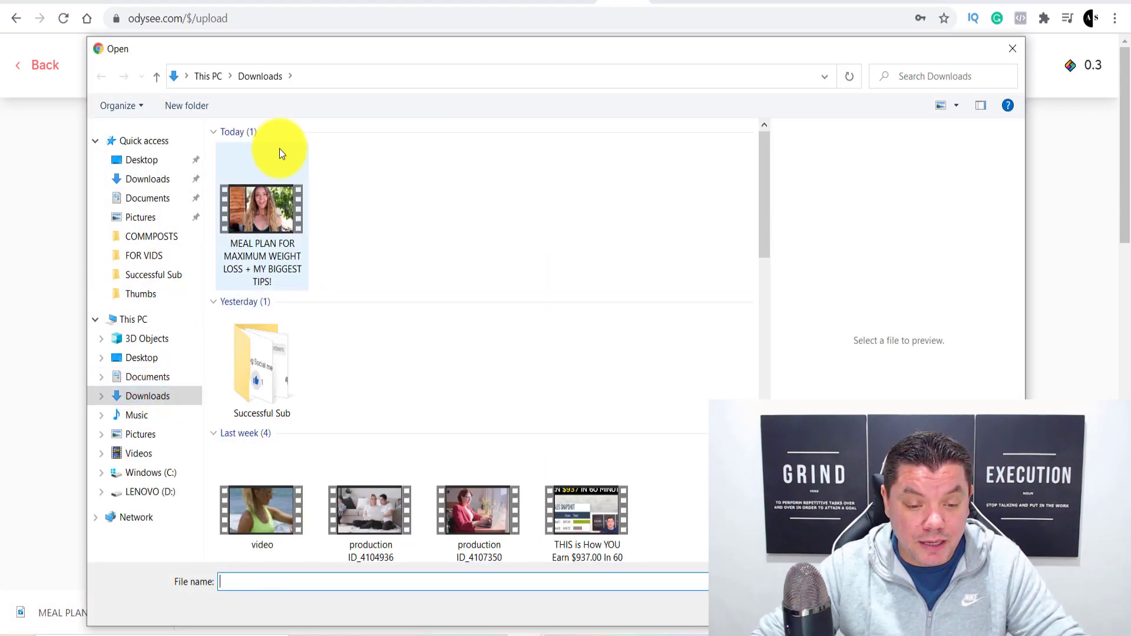
double_click(267, 214)
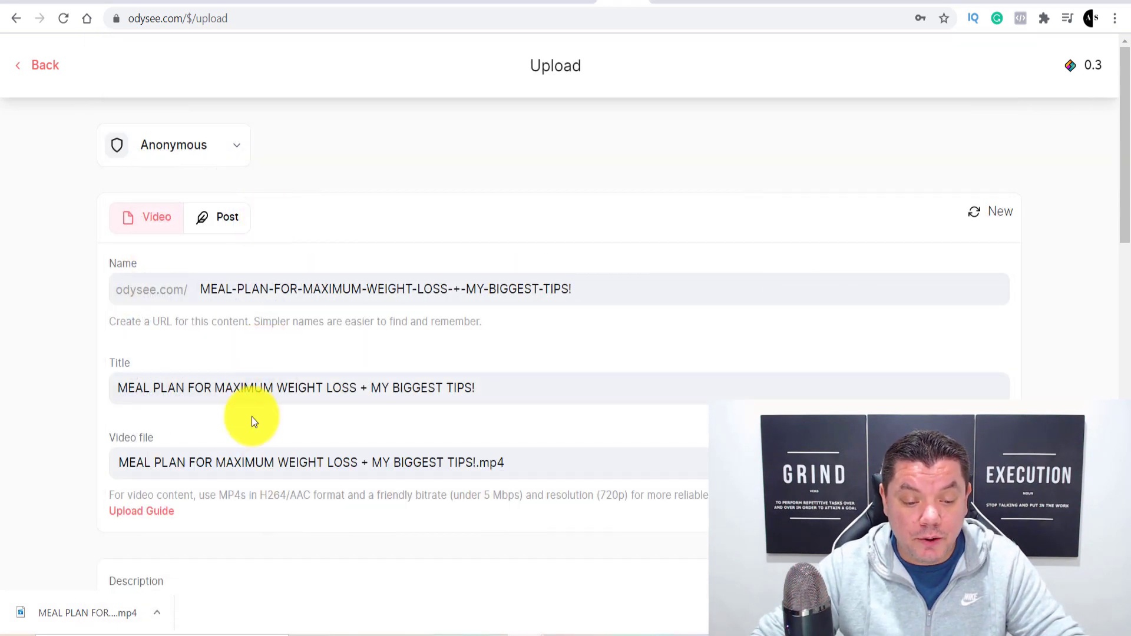
Step: Copy the first two description paragraphs of the low-calorie snacks video on YouTube into the Odysee upload's description
scroll(233, 459, down, 3)
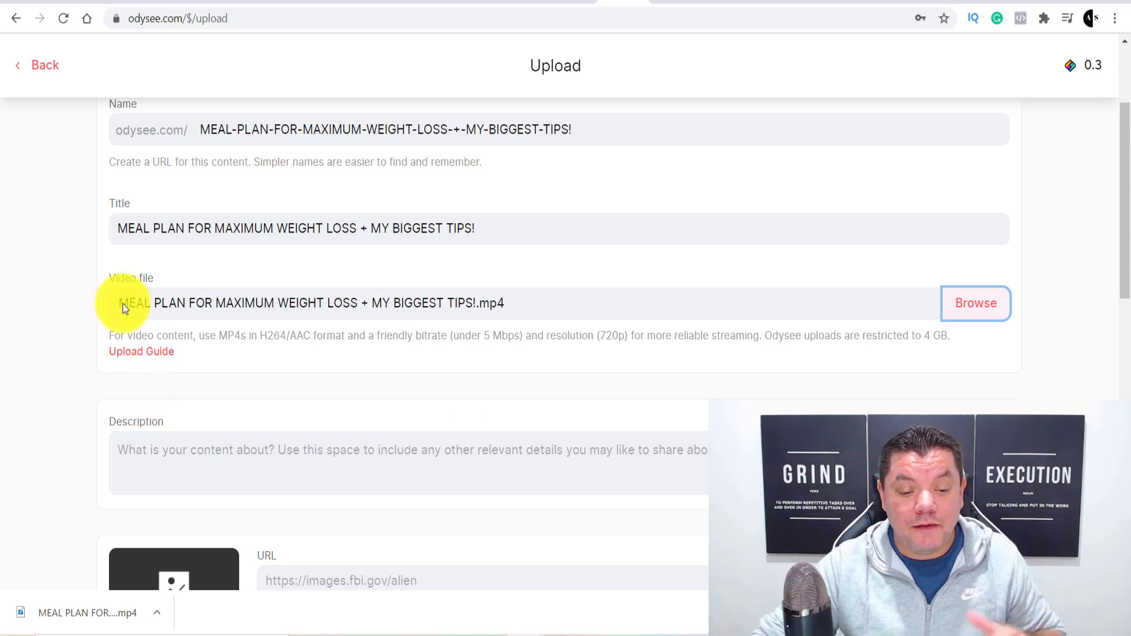
scroll(127, 303, down, 3)
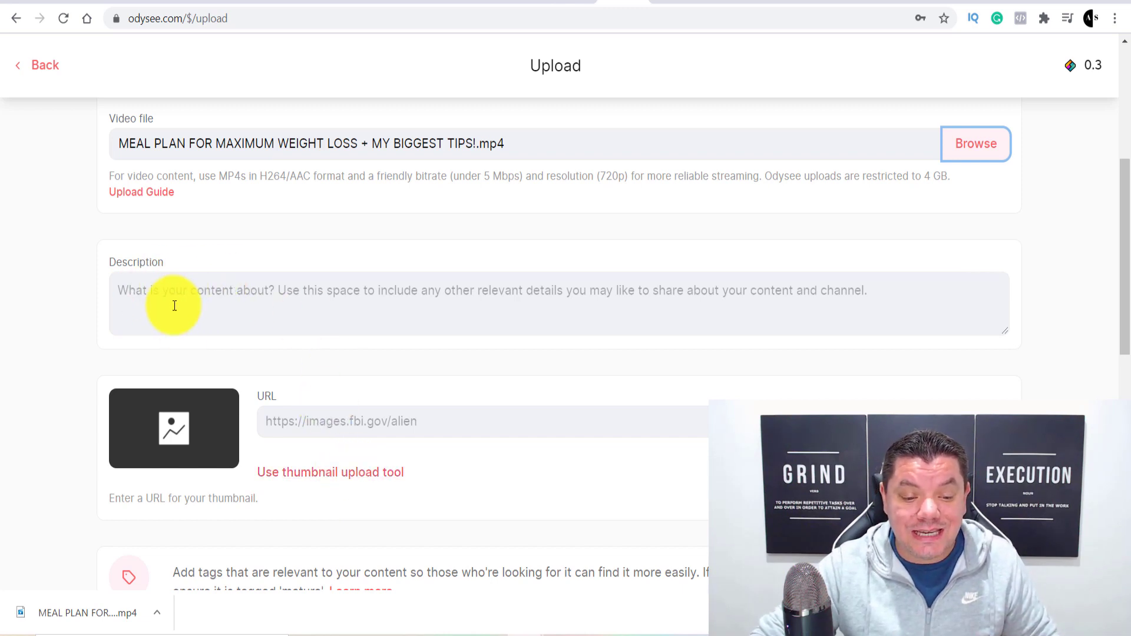
click(762, 3)
click(298, 131)
scroll(316, 157, up, 1)
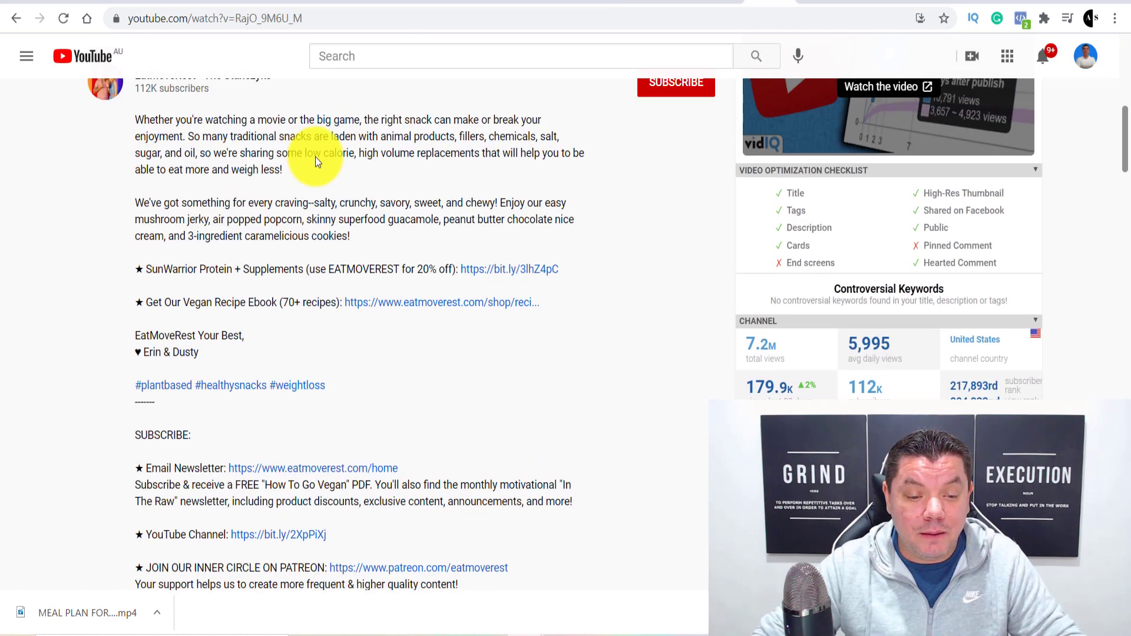
scroll(316, 156, down, 1)
drag(139, 96, 366, 213)
right_click(371, 181)
click(379, 188)
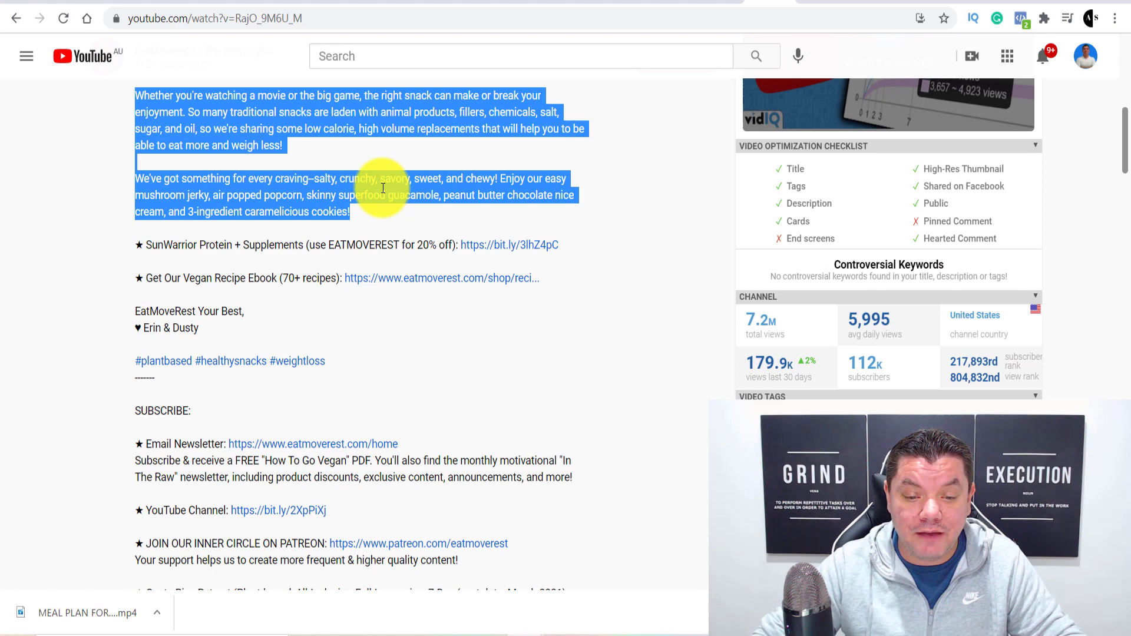
click(629, 4)
click(202, 298)
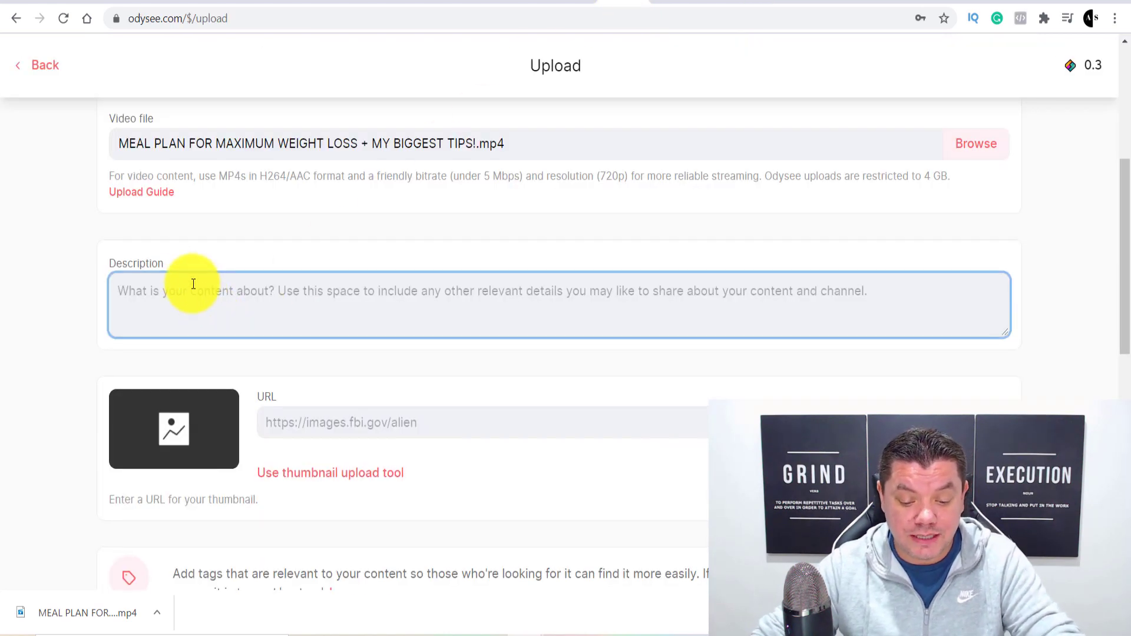
key(ctrl+v)
Step: Add the line "Click here and get access to more weight loss tips -" above the pasted description, followed by a blank line
scroll(159, 303, up, 3)
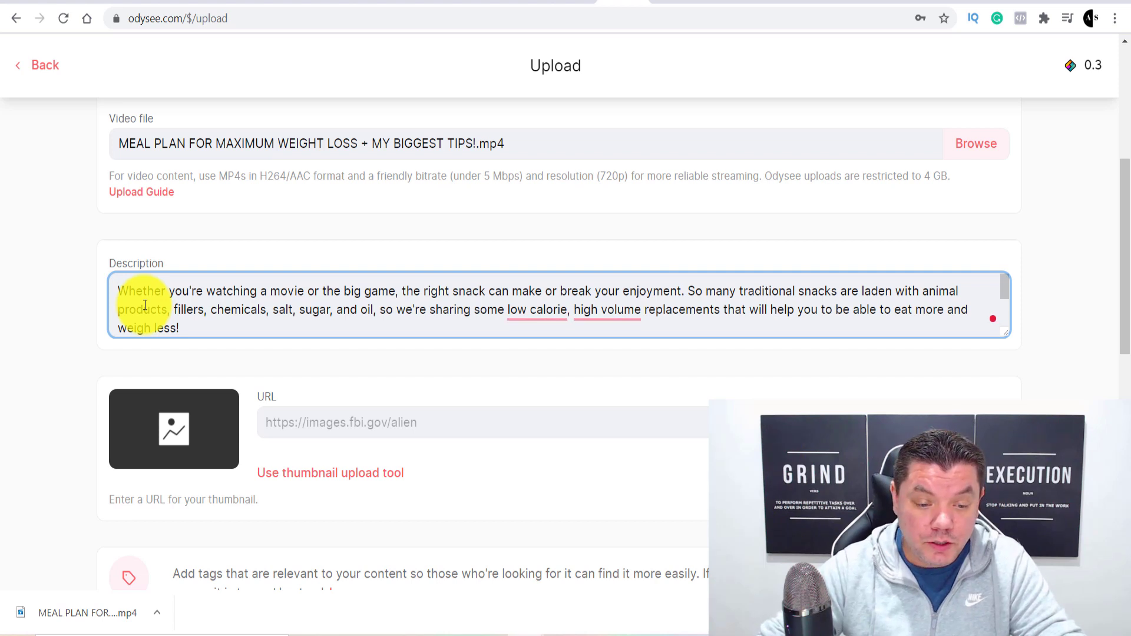
key(Return)
click(134, 288)
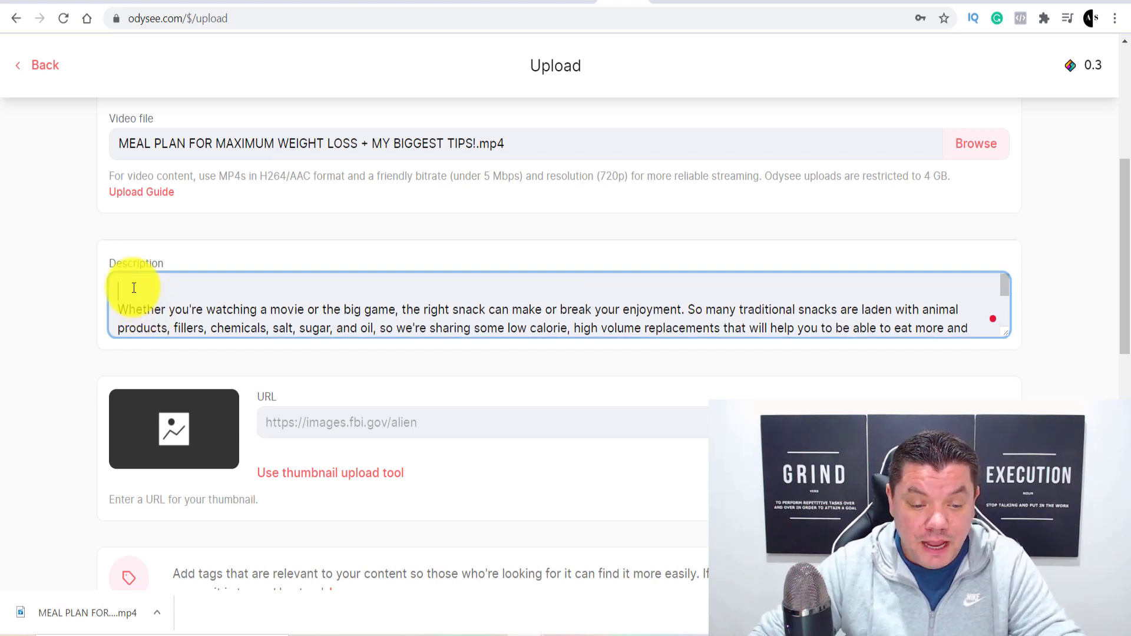
key(Return)
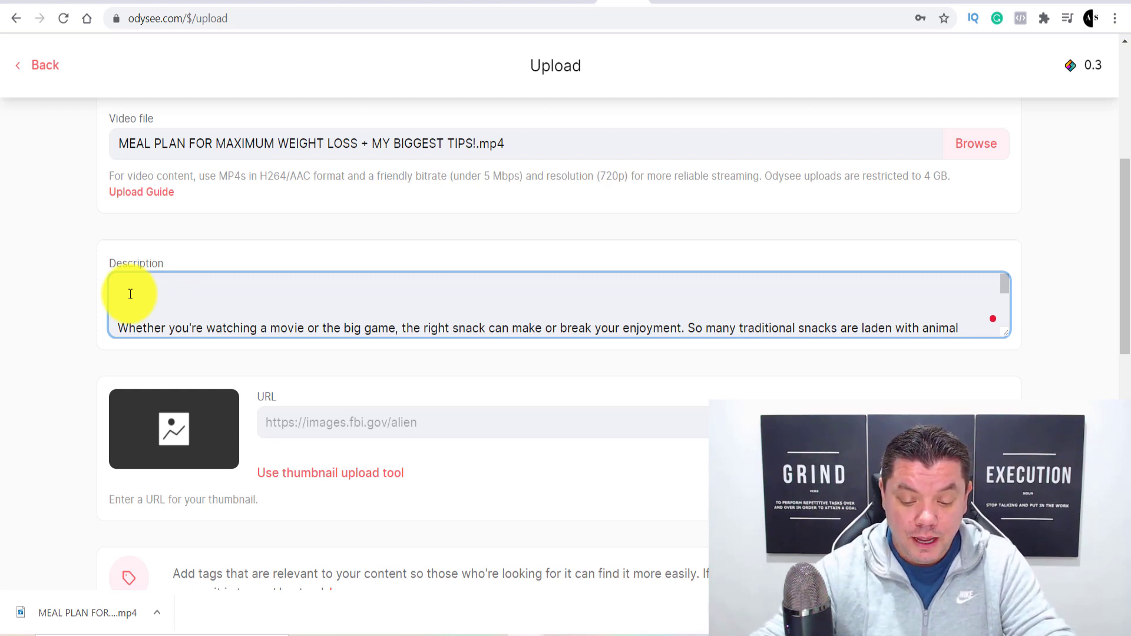
text(ck here and get ace)
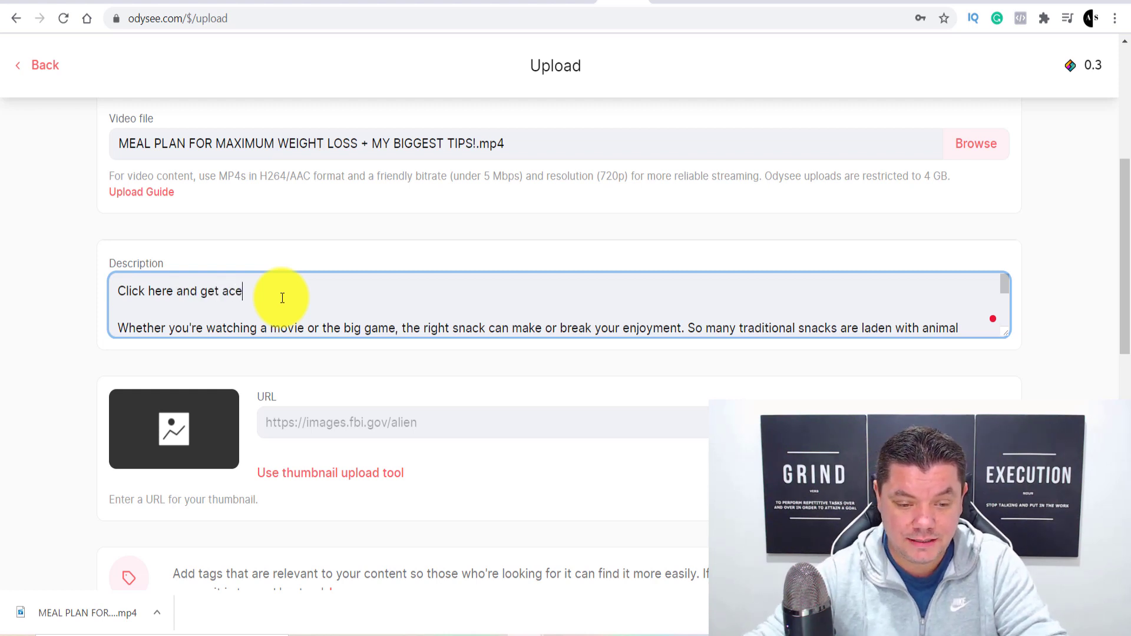
text( weight loss tips -)
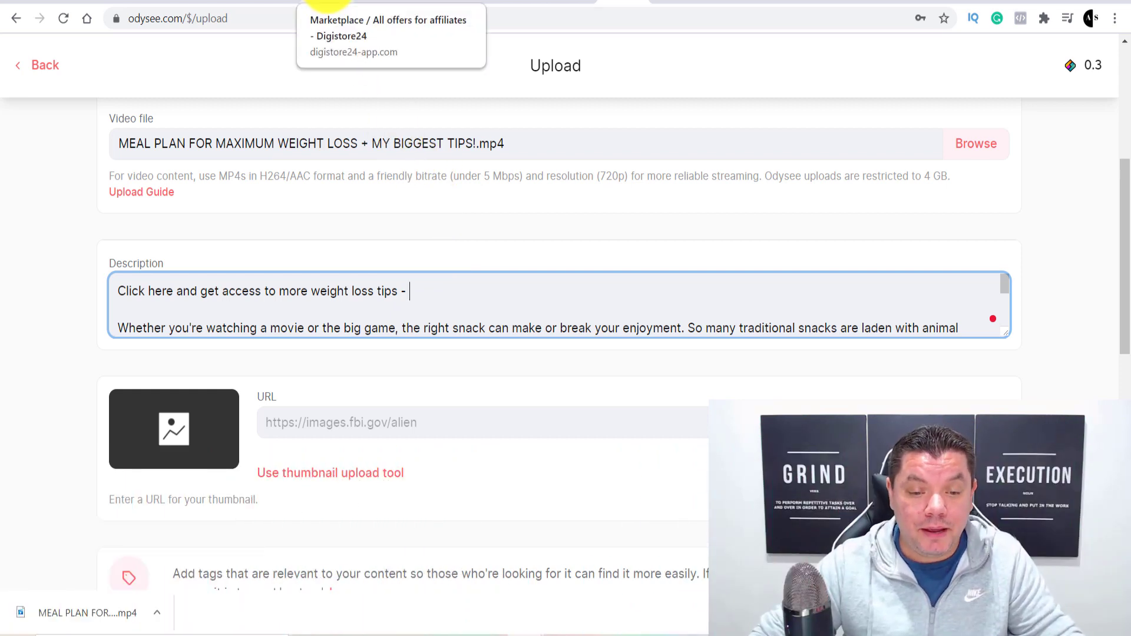
Step: Switch to the Digistore24 marketplace and show the Fitness & Health offers
click(327, 3)
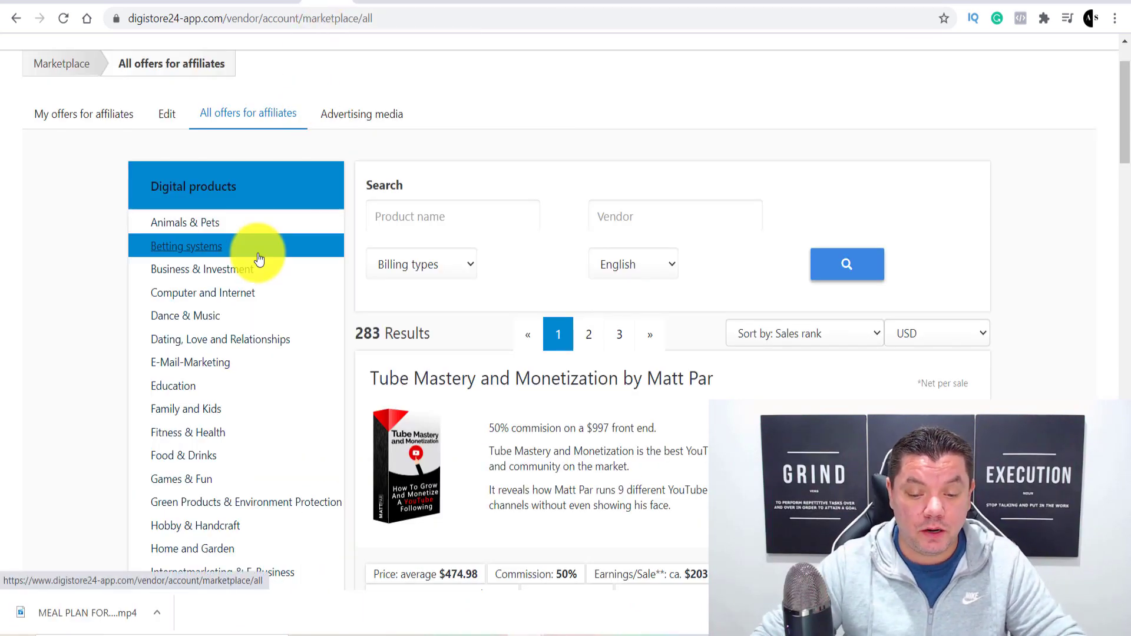
scroll(260, 252, down, 2)
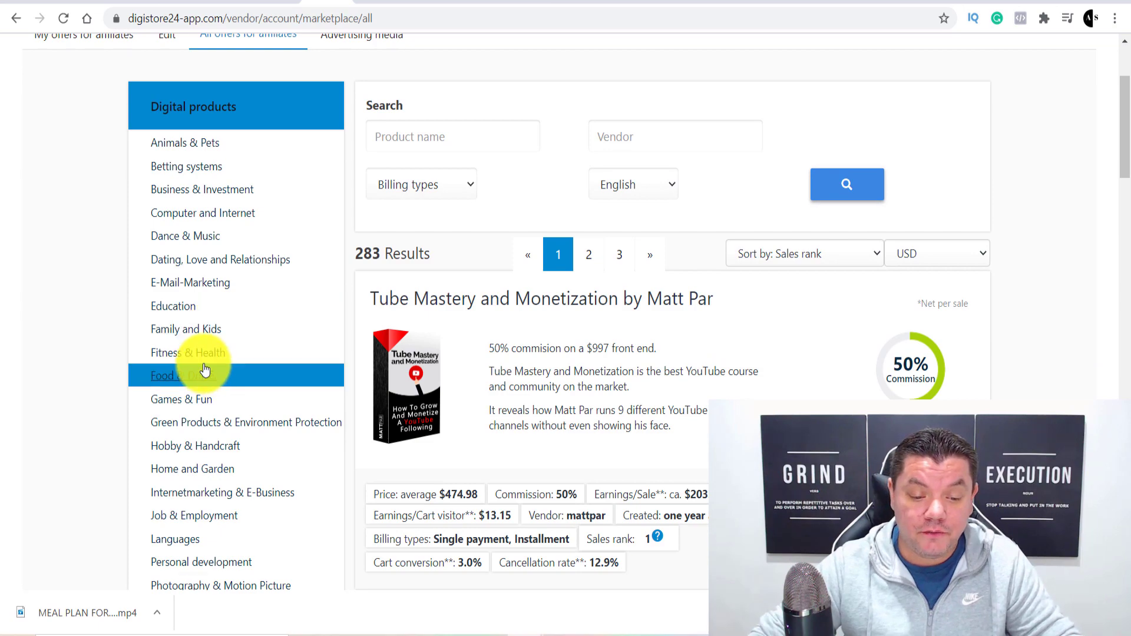
click(205, 354)
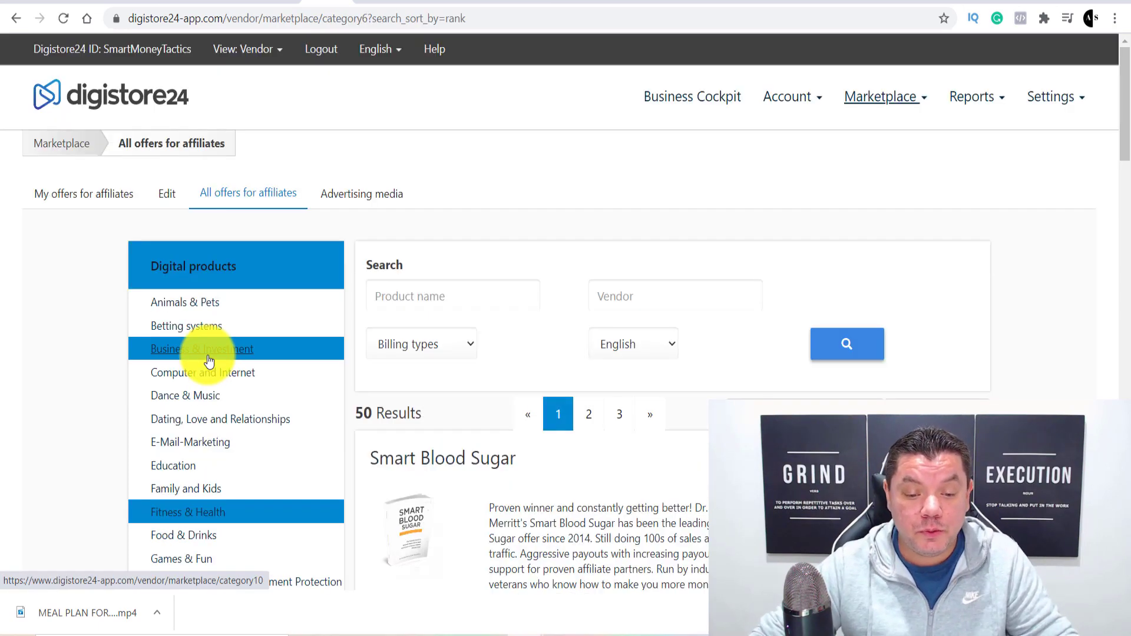
Step: Examine the commissions, earnings and promolinks of the offers on the first Fitness & Health results page
scroll(537, 342, down, 8)
scroll(619, 337, down, 7)
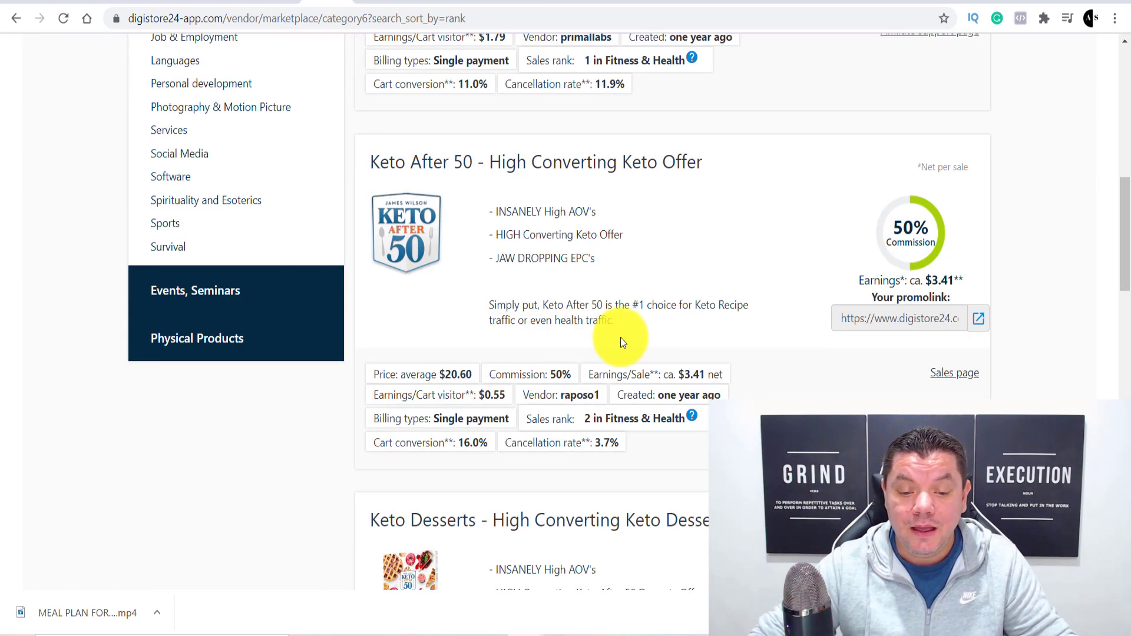
scroll(657, 341, up, 3)
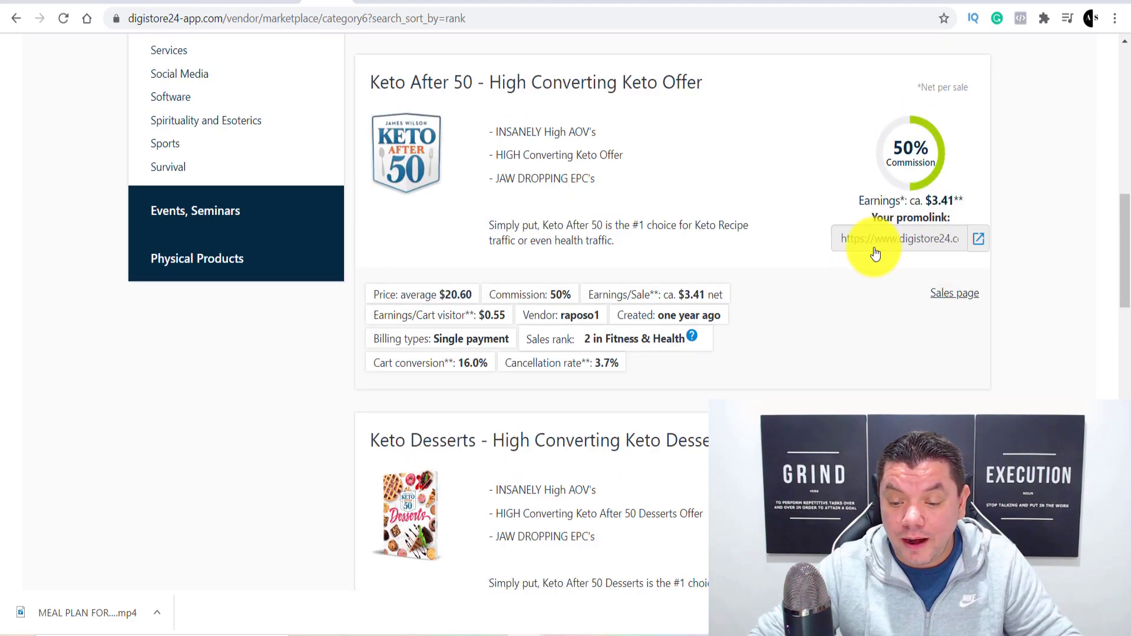
scroll(846, 262, down, 14)
scroll(851, 267, down, 9)
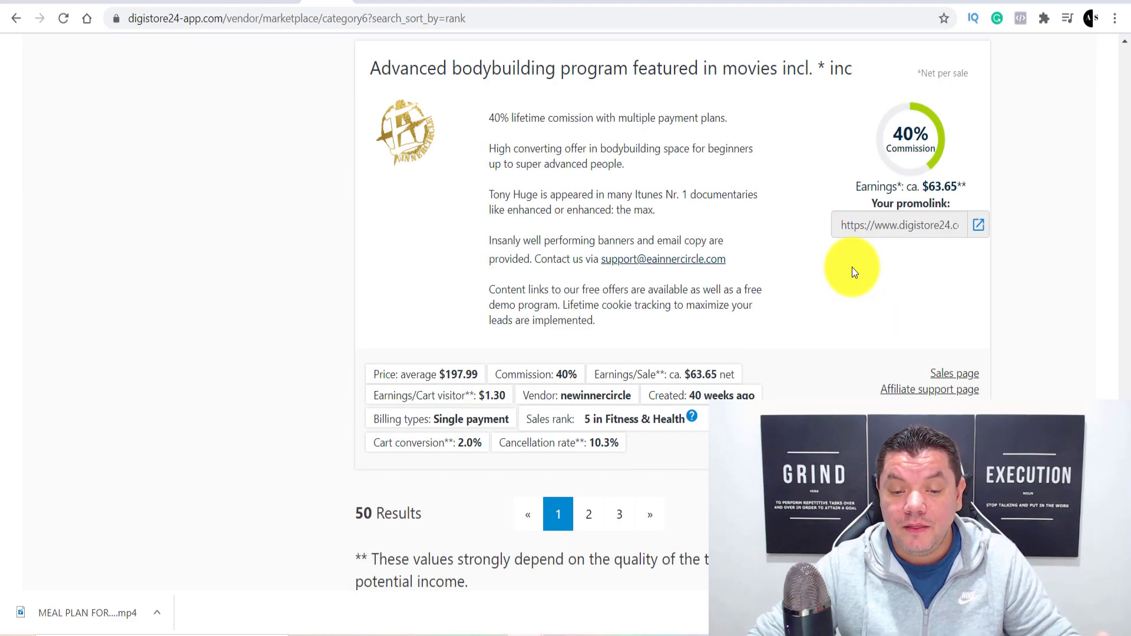
scroll(874, 271, up, 8)
scroll(874, 278, up, 15)
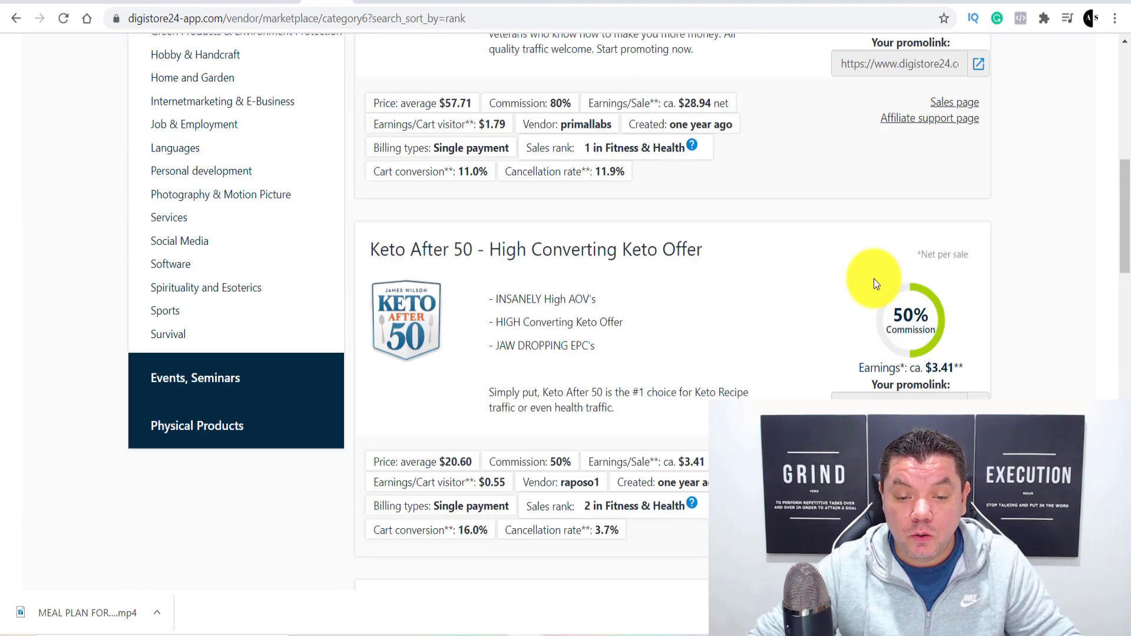
scroll(875, 283, down, 5)
scroll(875, 283, up, 3)
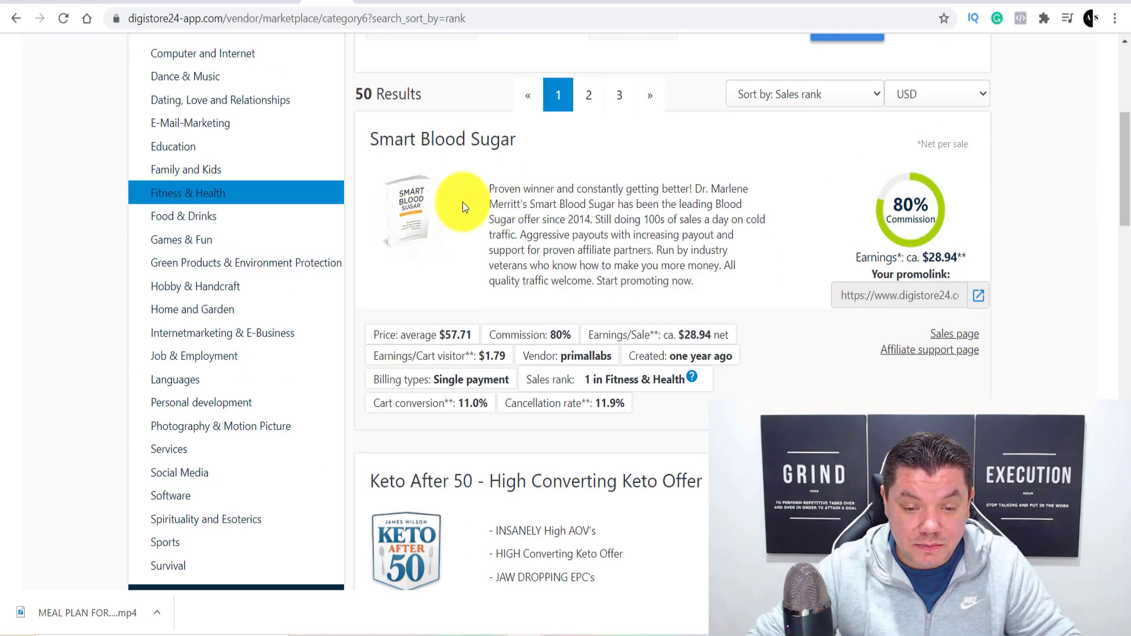
Step: Copy the promolink of the CINDERELLA SOLUTION offer from page 2 of the Fitness & Health results
click(588, 95)
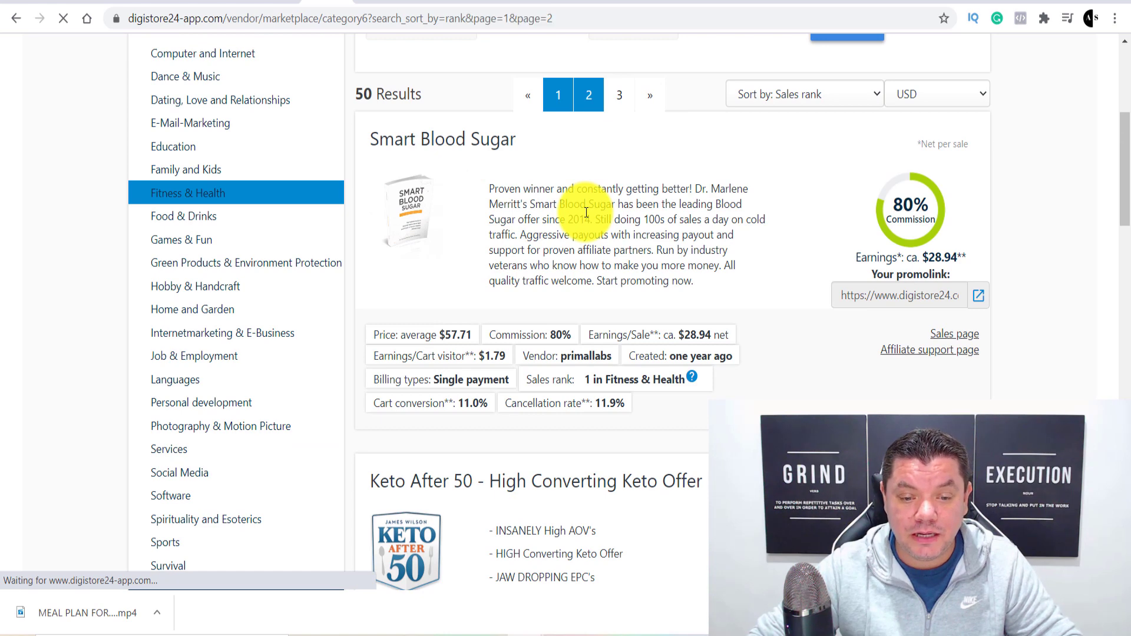
scroll(583, 230, down, 5)
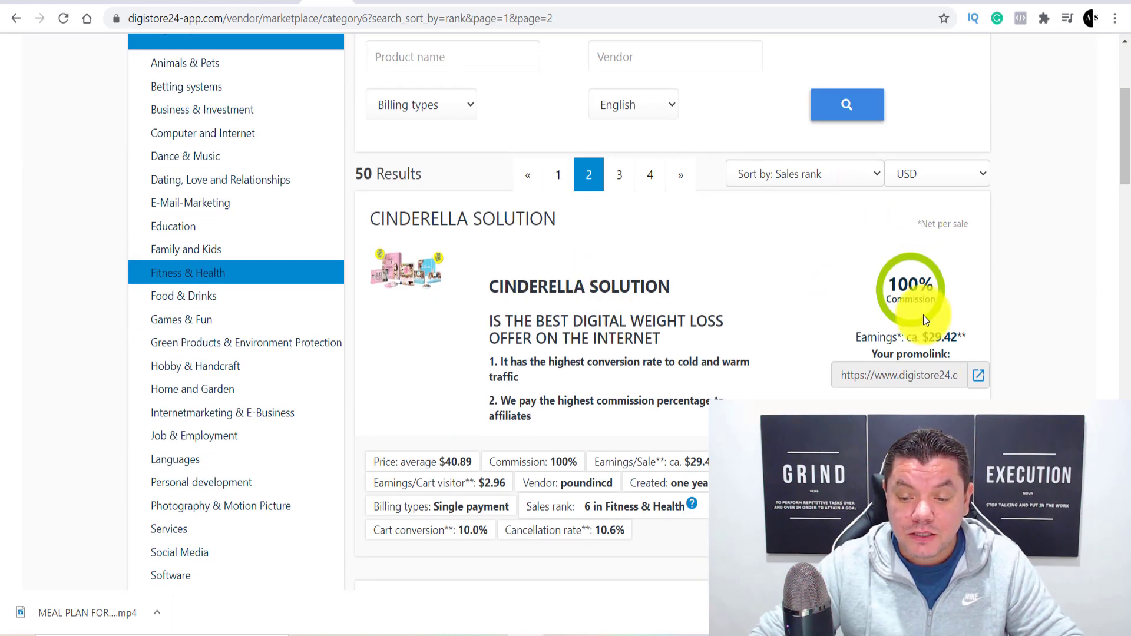
click(933, 380)
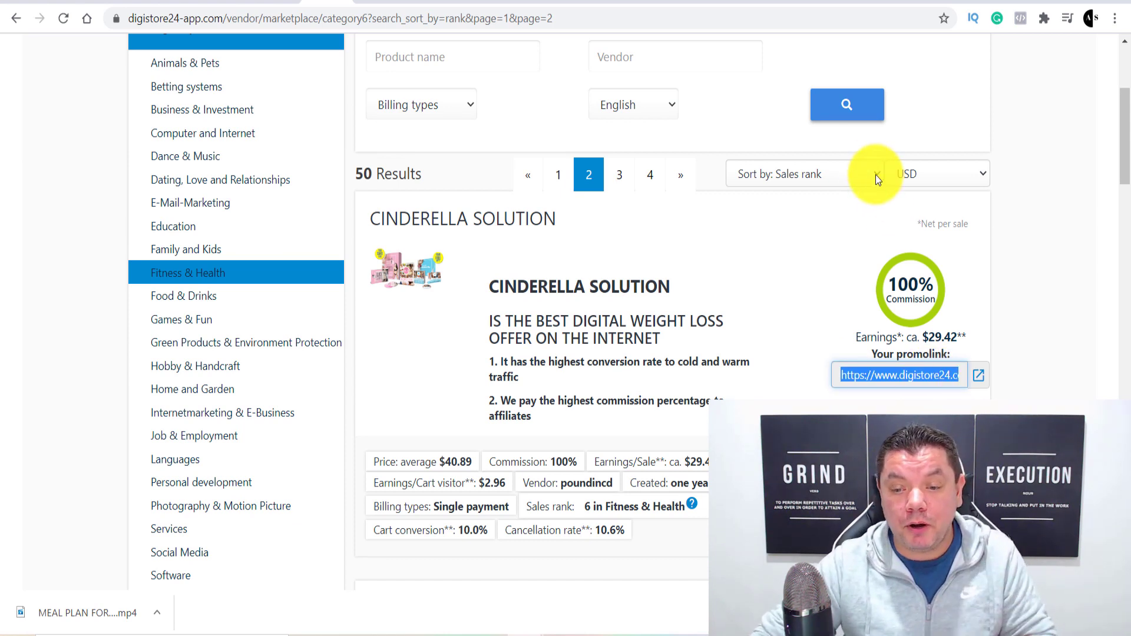
Step: Switch to Linktree, look over its home page, and open the admin page with the existing links
click(816, 3)
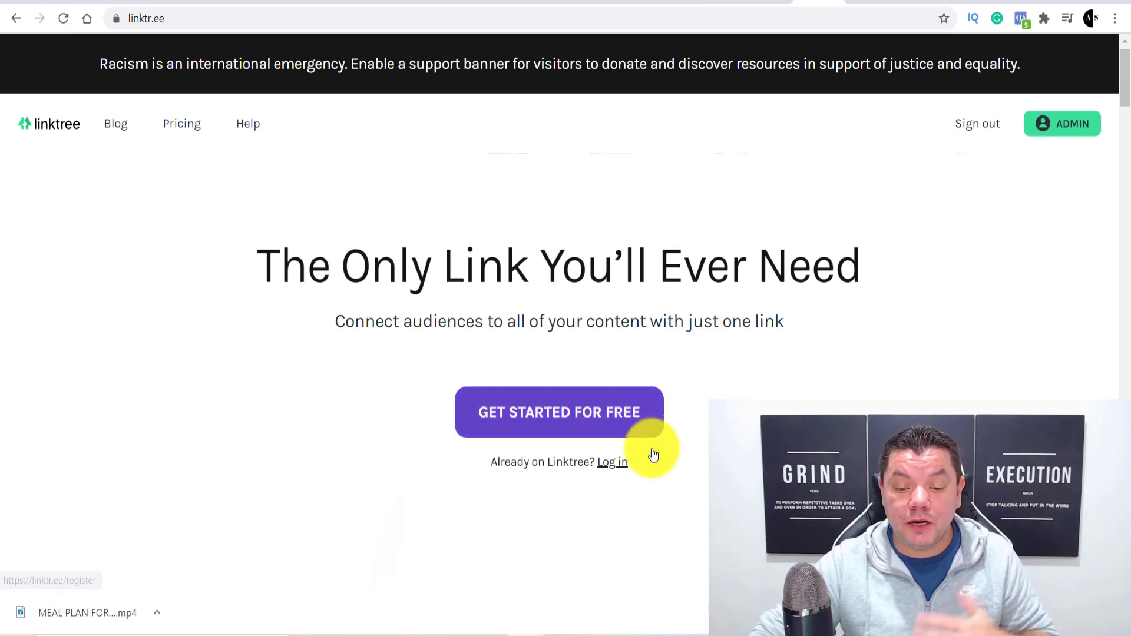
scroll(652, 447, down, 5)
scroll(659, 436, up, 3)
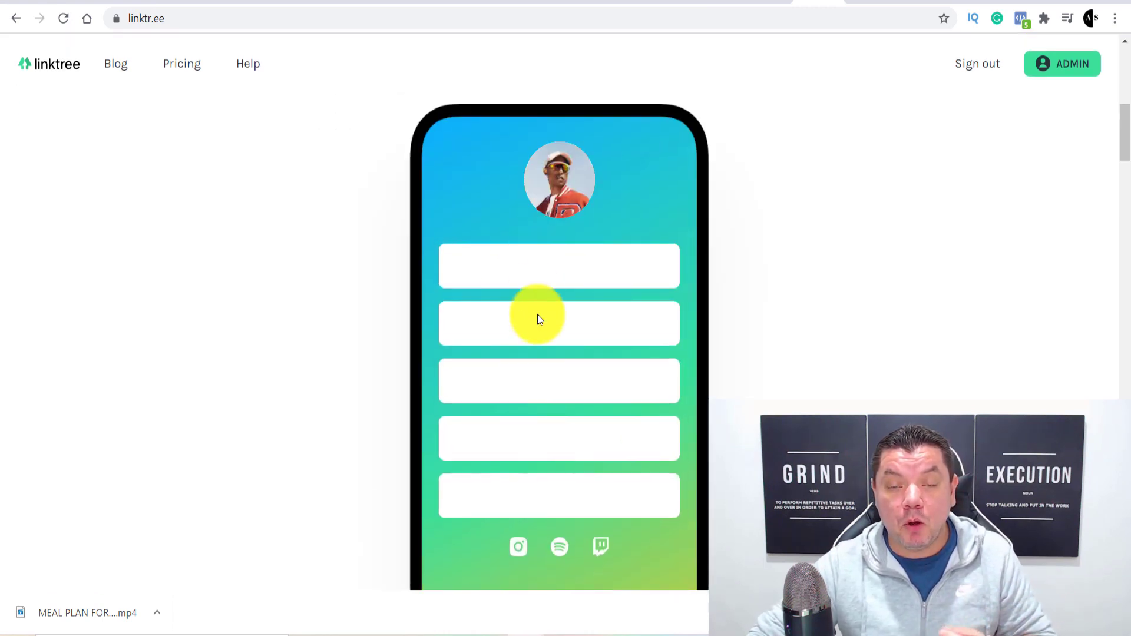
scroll(607, 516, down, 5)
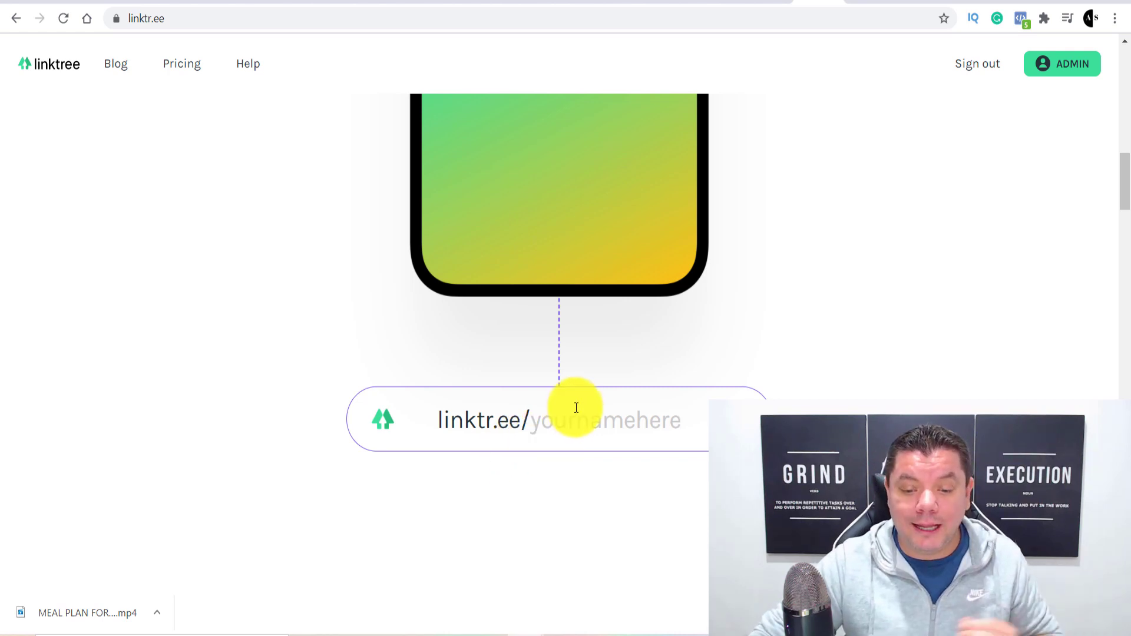
scroll(578, 404, down, 3)
scroll(763, 164, up, 10)
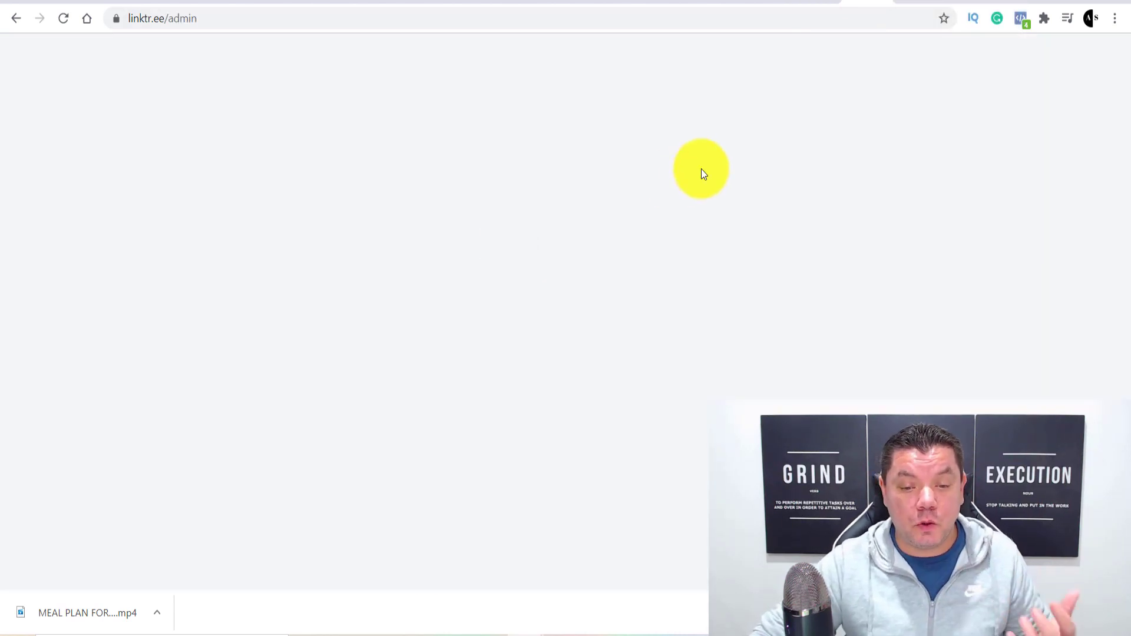
scroll(567, 245, down, 3)
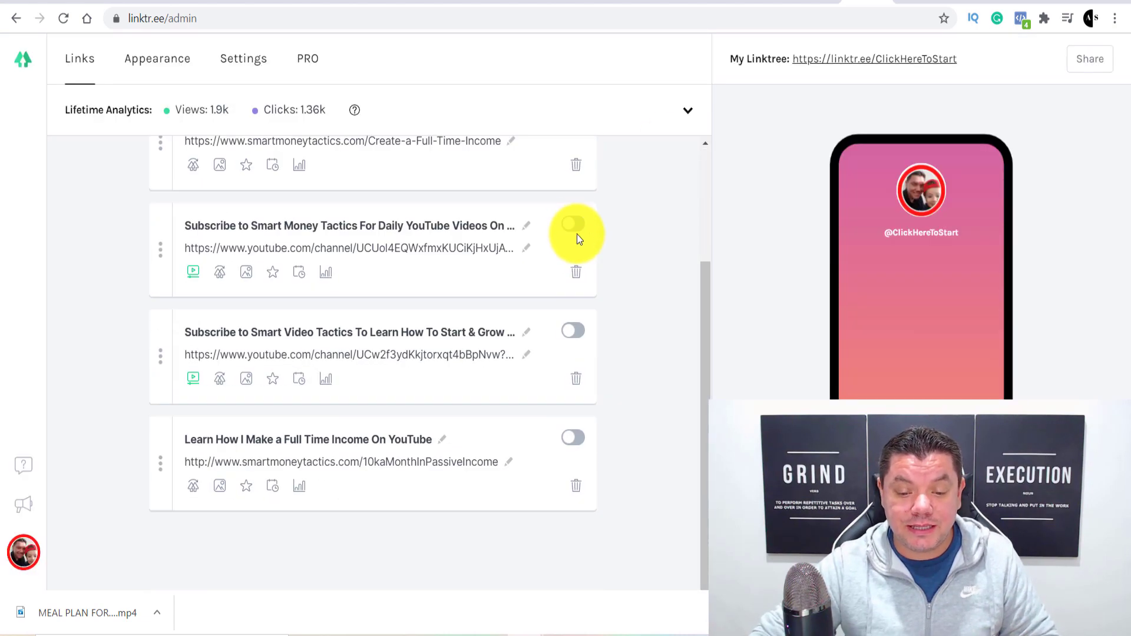
scroll(587, 470, up, 3)
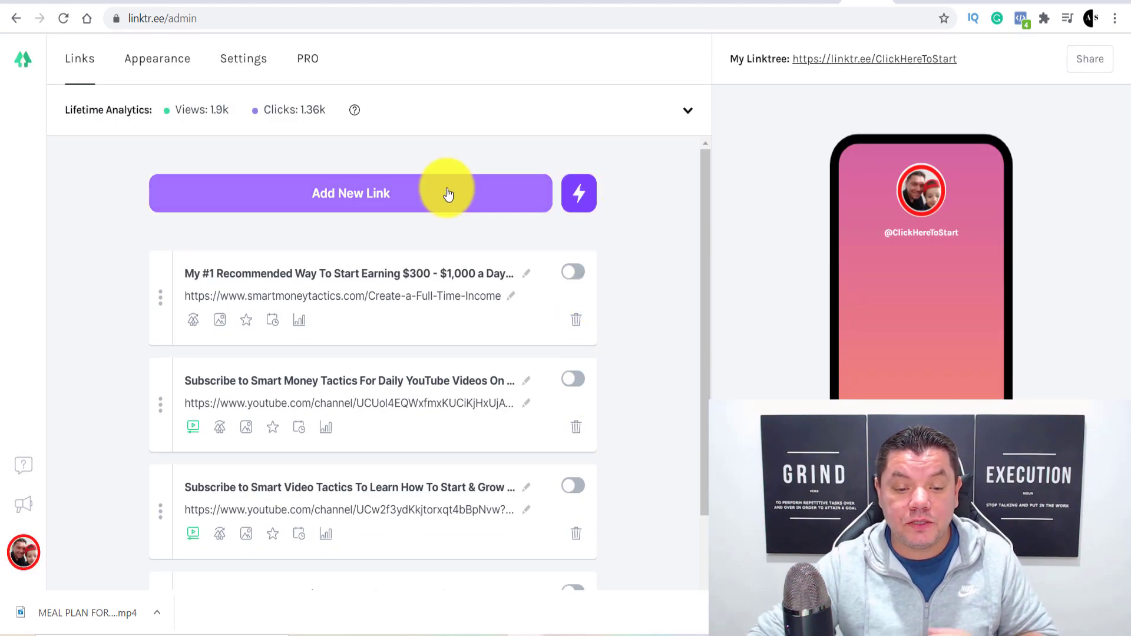
Step: Add a new Linktree link with the copied CINDERELLA SOLUTION promolink as its URL
click(342, 196)
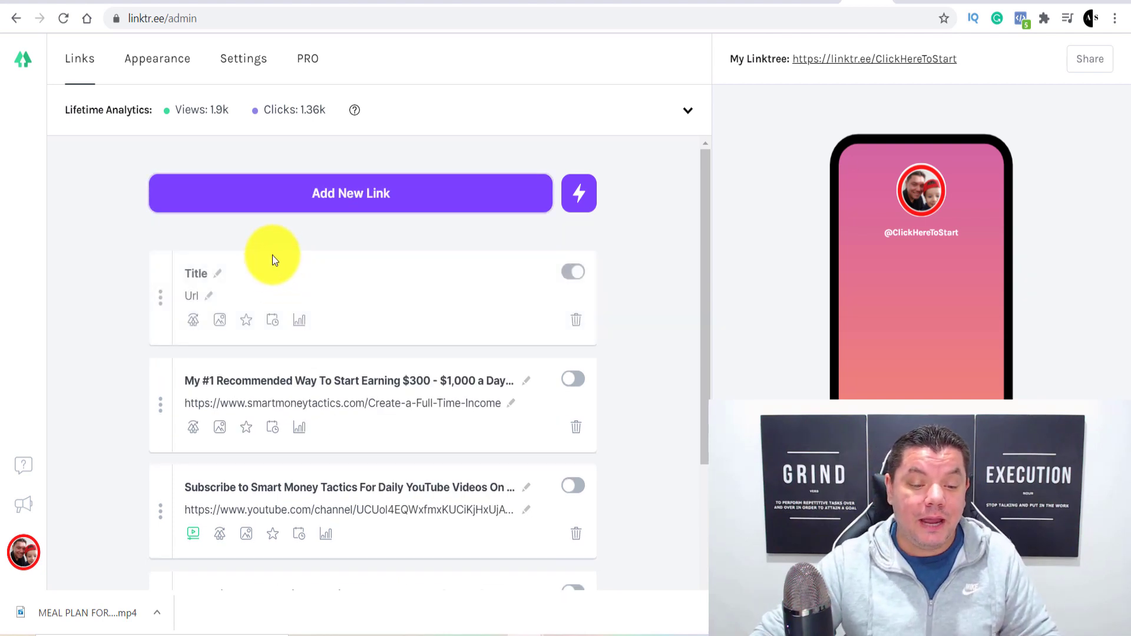
click(210, 295)
text(https://www.digistore24.com/redir/311818/SmartMoneyTactics/)
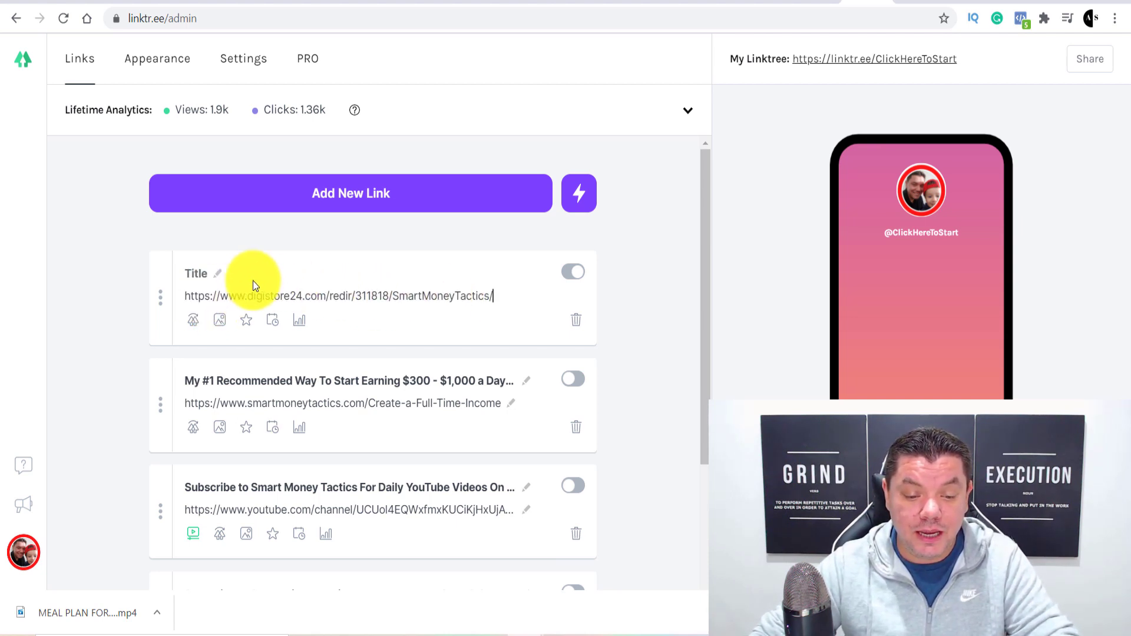
Step: Title the new link "Click here to learn how to lose weight fast", keep it enabled, and reload the page to refresh the preview
click(214, 277)
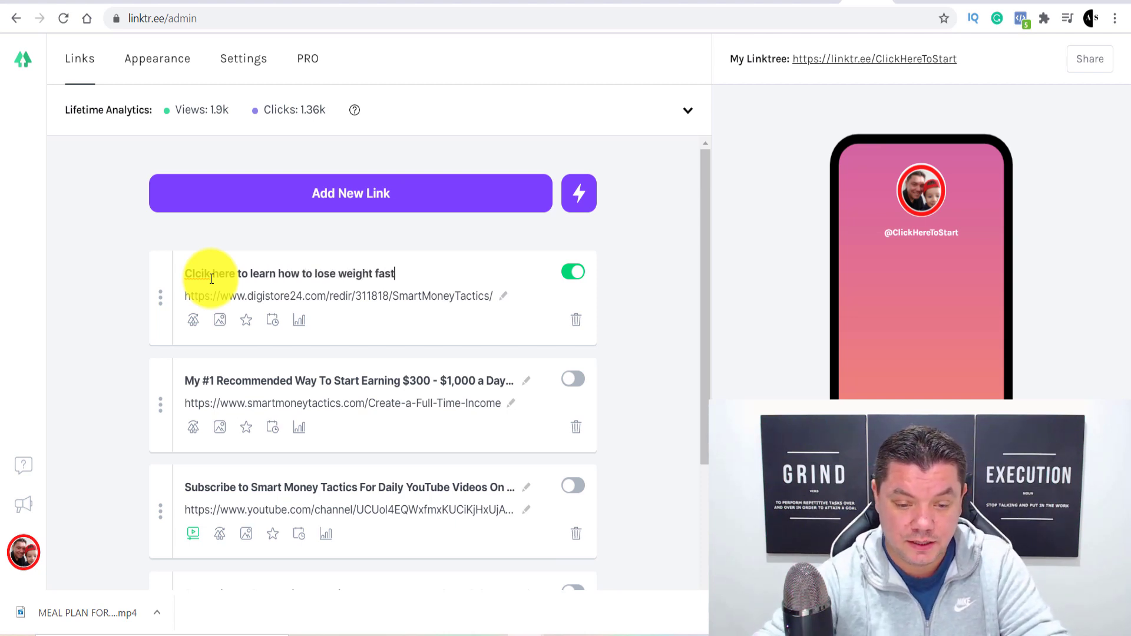
right_click(200, 275)
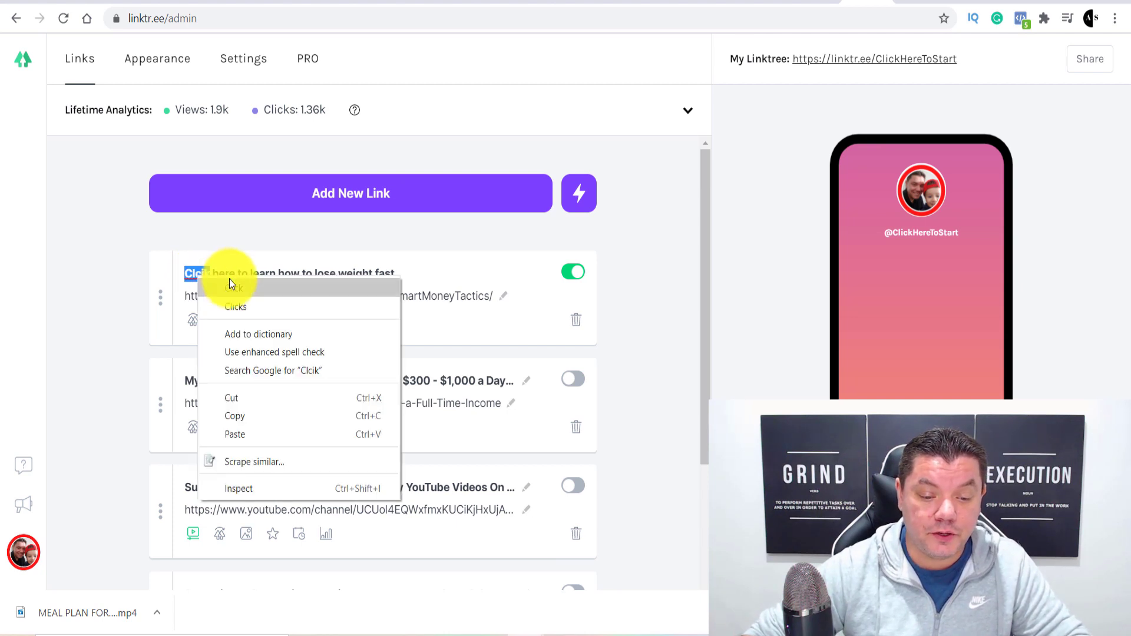
click(230, 280)
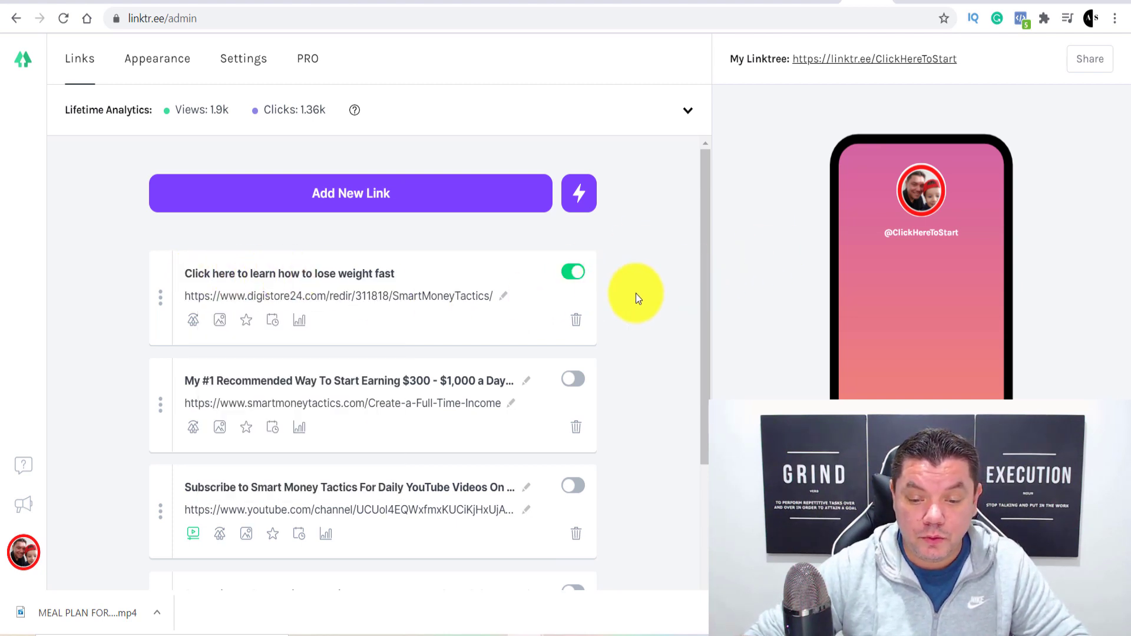
click(577, 273)
click(576, 273)
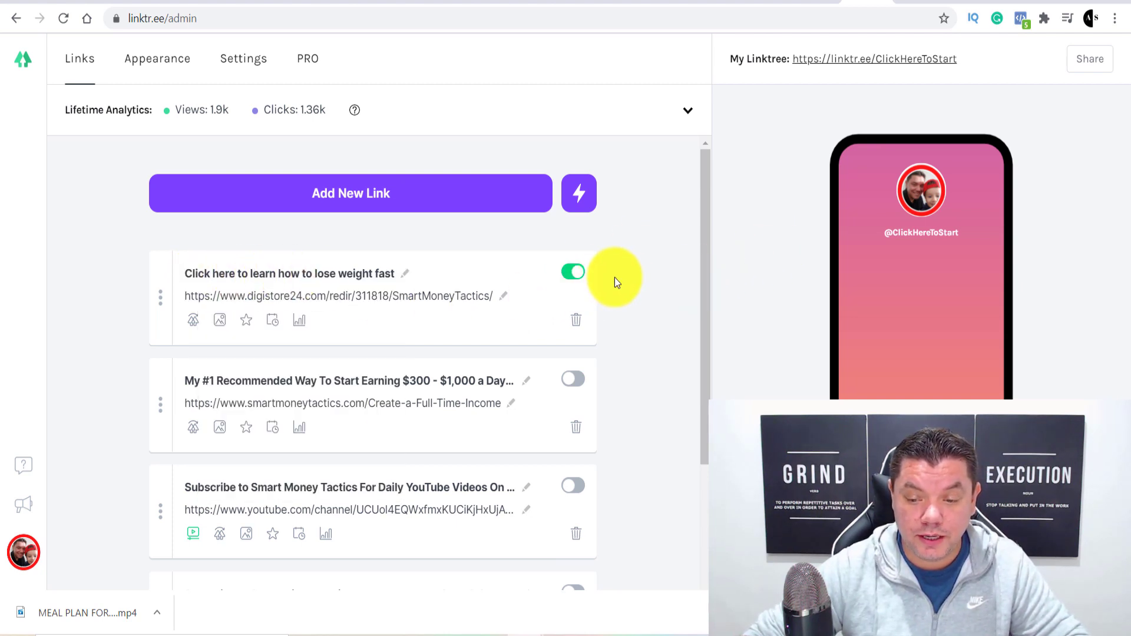
click(69, 21)
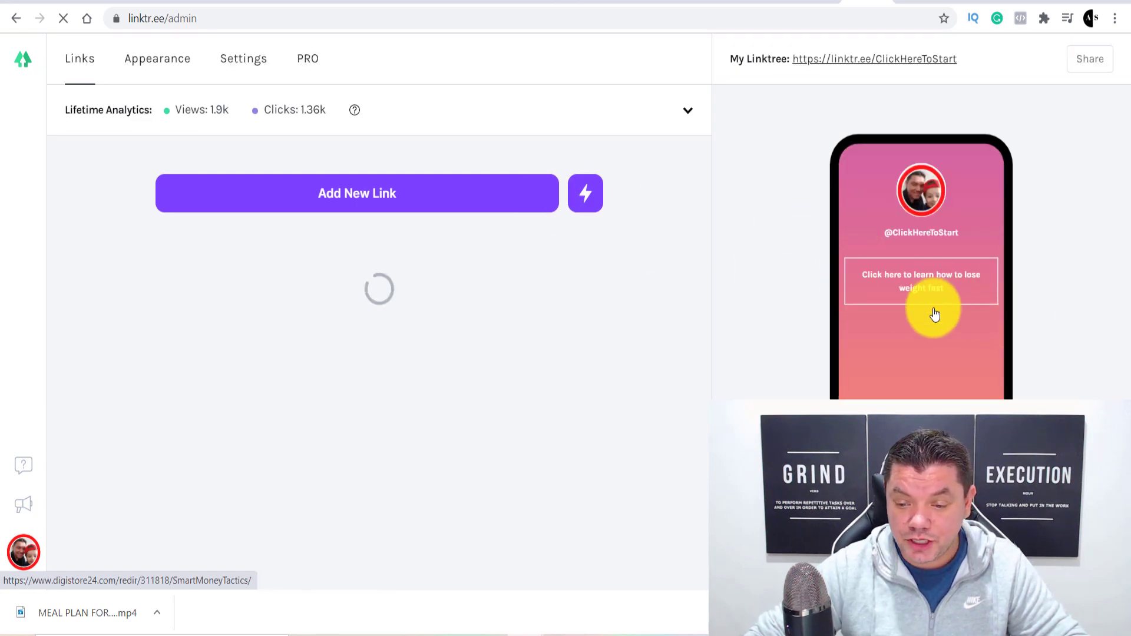
Step: Return to the Digistore24 offers and copy the promolink of the KETOFITTODAY offer
click(345, 6)
scroll(484, 218, down, 12)
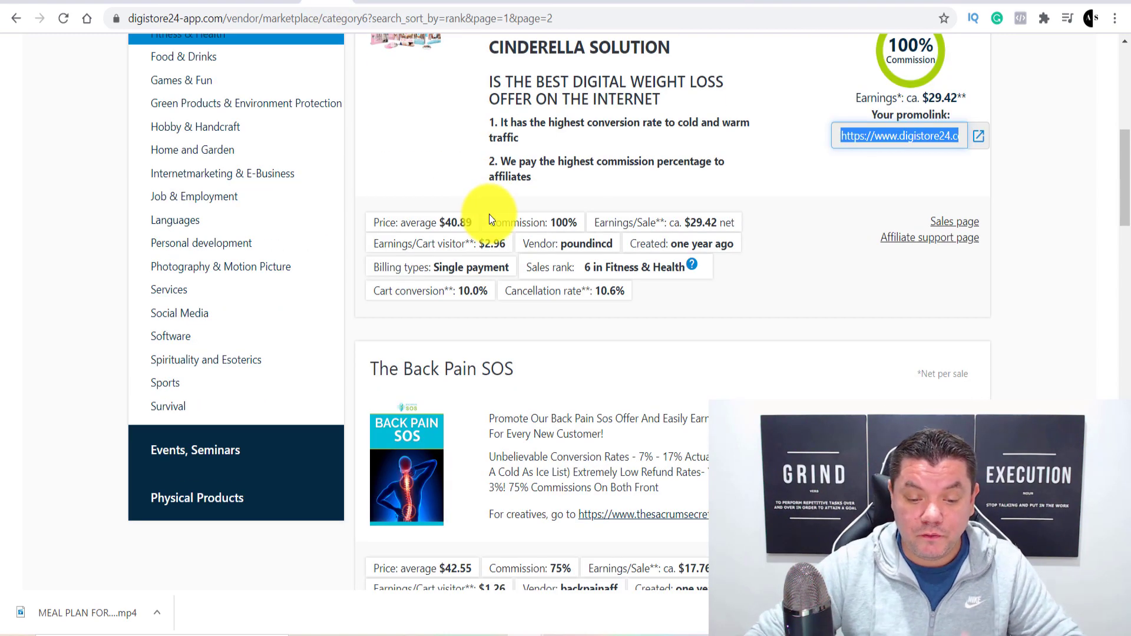
scroll(486, 219, down, 1)
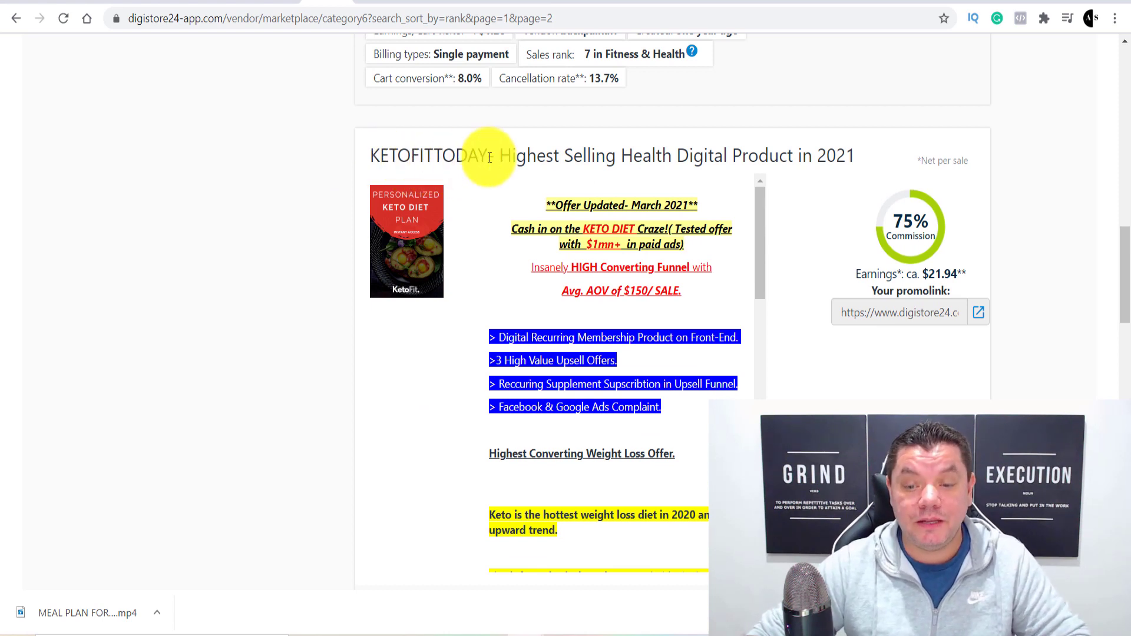
click(917, 321)
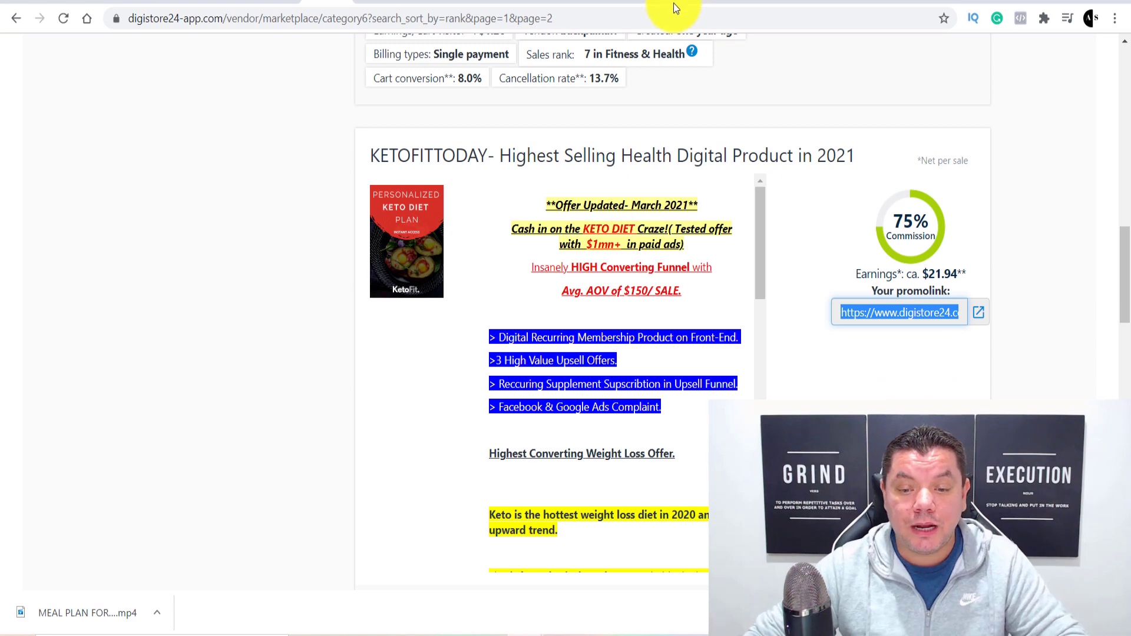
Step: Back in Linktree, add another new link with the copied KETOFITTODAY promolink as its URL
click(859, 3)
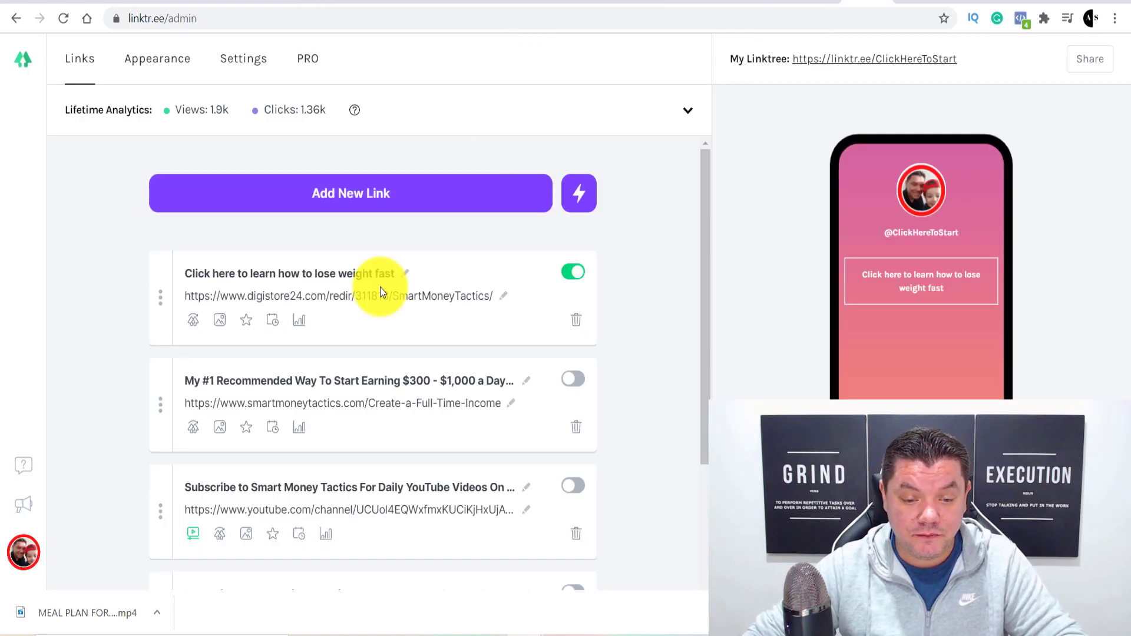
click(357, 197)
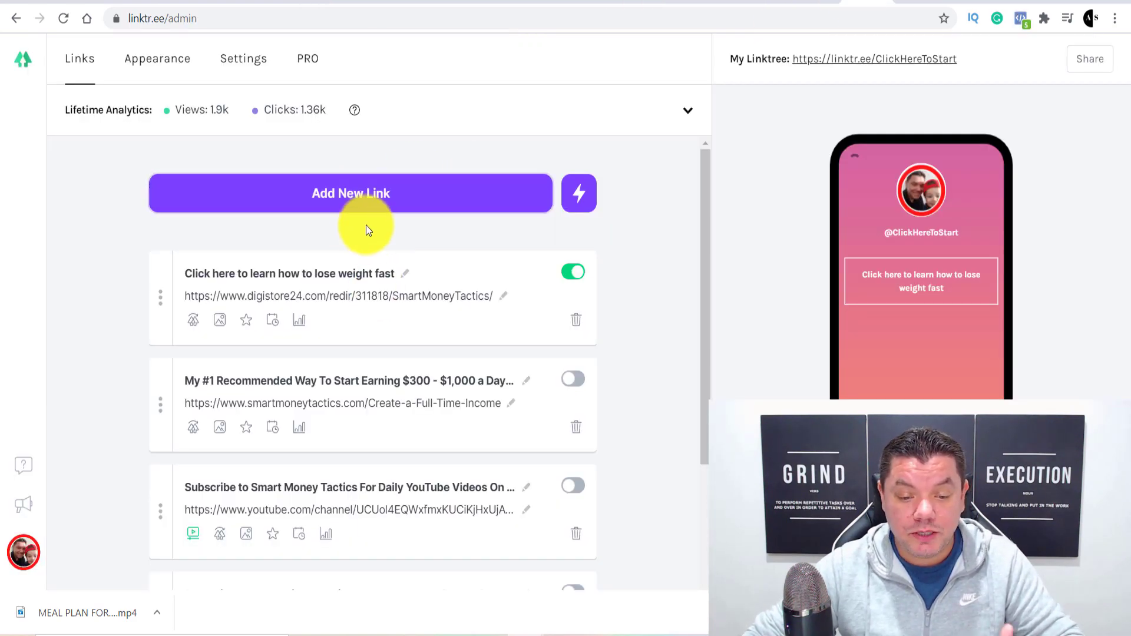
click(199, 299)
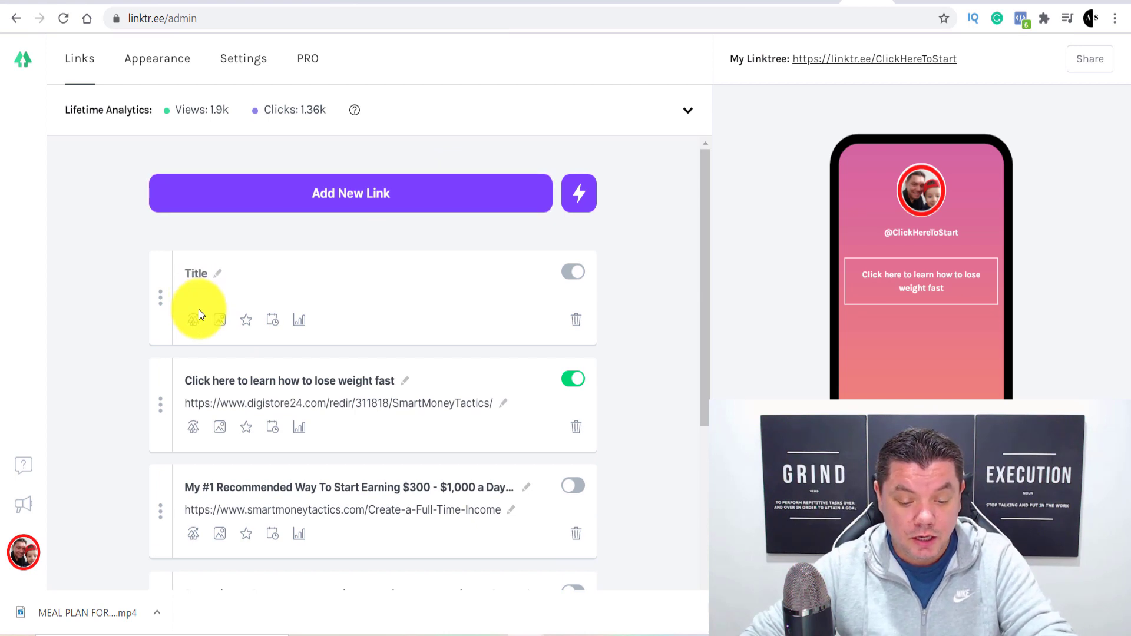
text(https://www.digistore24.com/redir/347298/SmartMoneyTactics/)
Step: Title the KETOFITTODAY link "Access Custom Keto Diets"
click(216, 277)
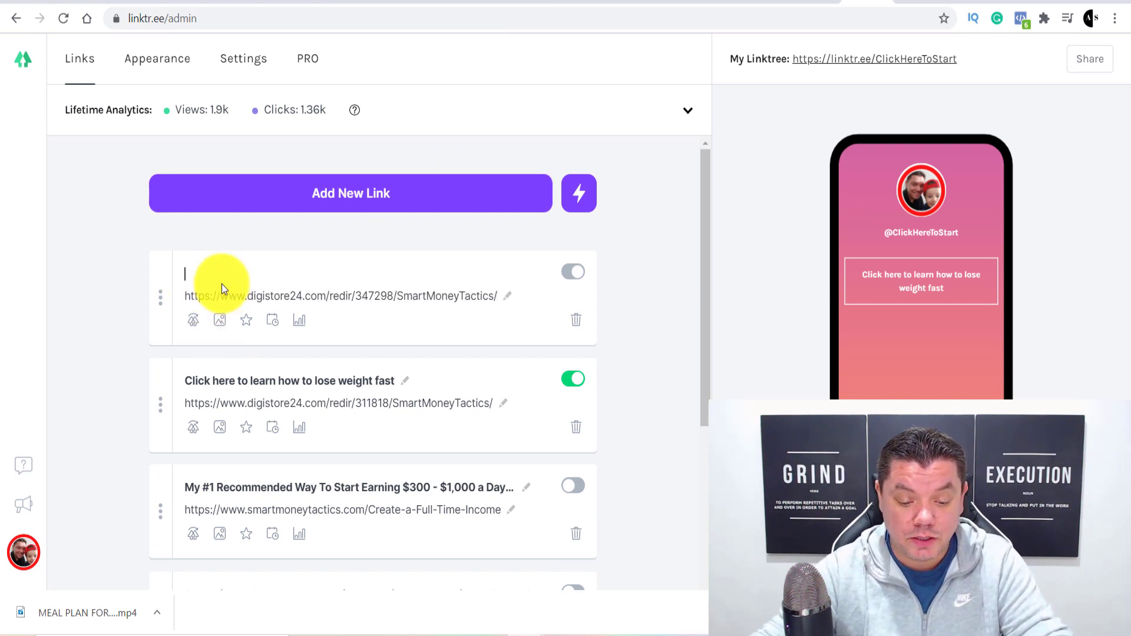
text(Ad)
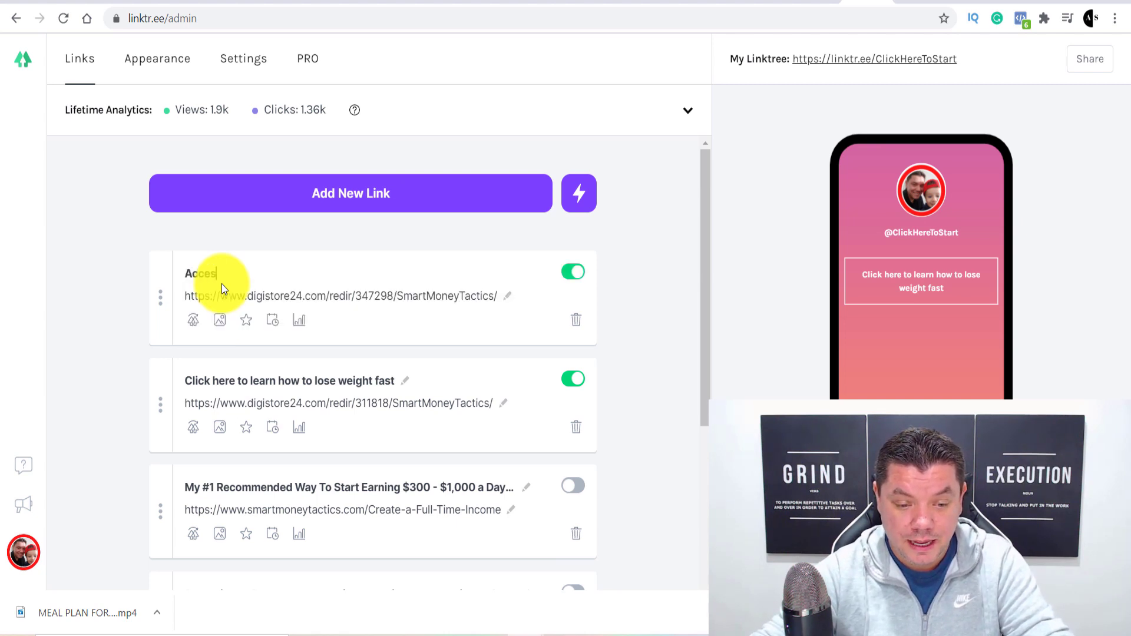
text(cess Cust)
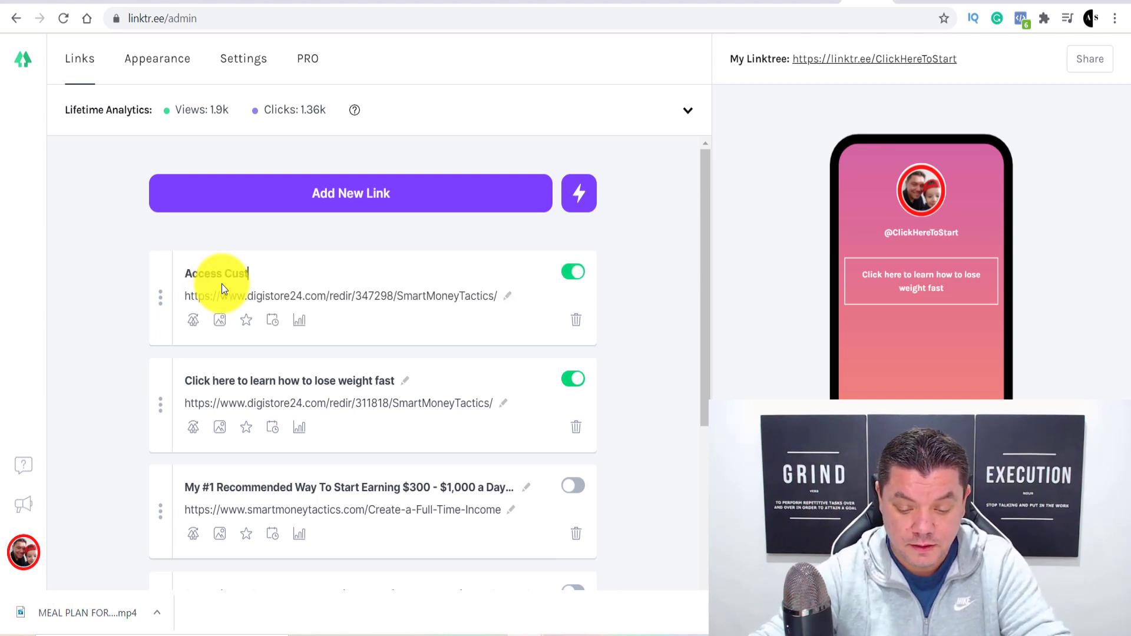
text(om Ket)
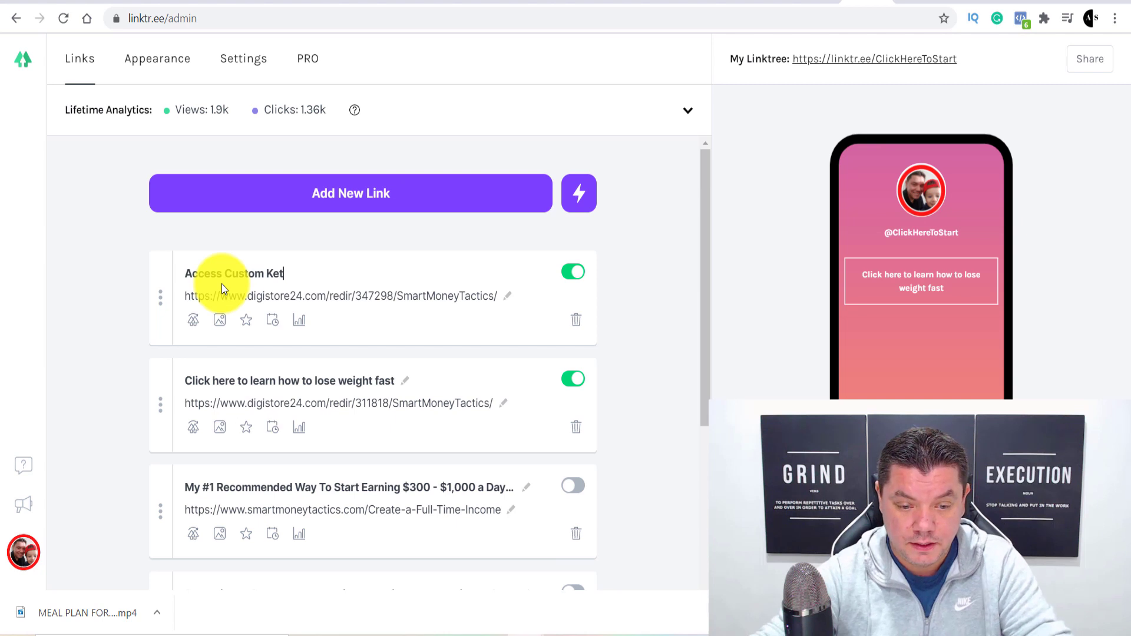
text(o Diets)
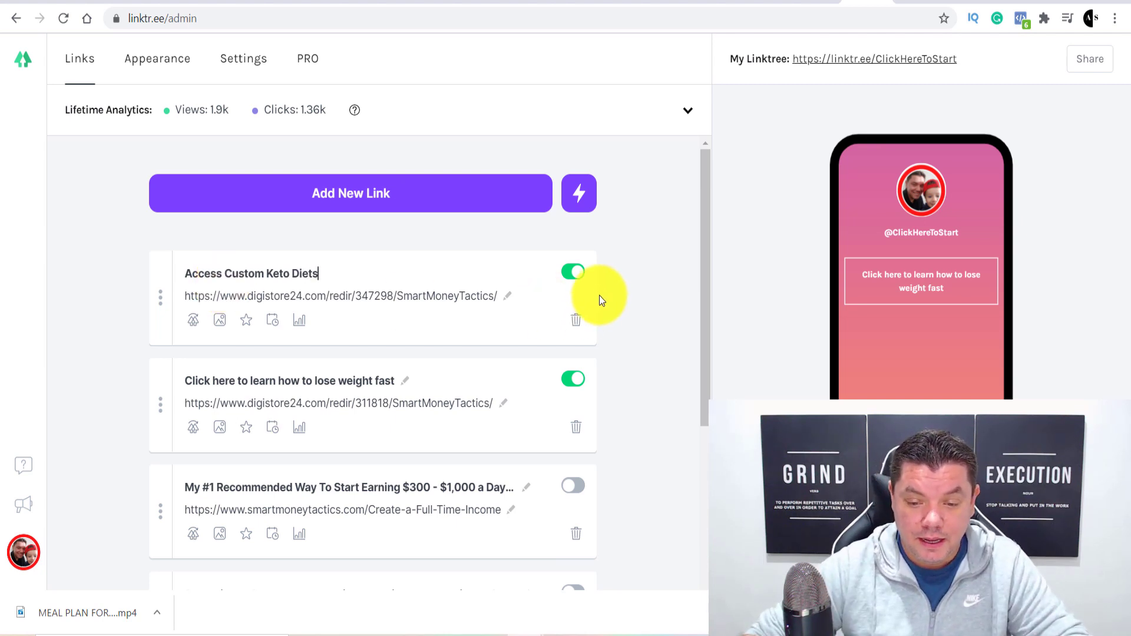
Step: Keep the "Access Custom Keto Diets" link enabled and reload the Linktree editor to refresh the preview
click(574, 276)
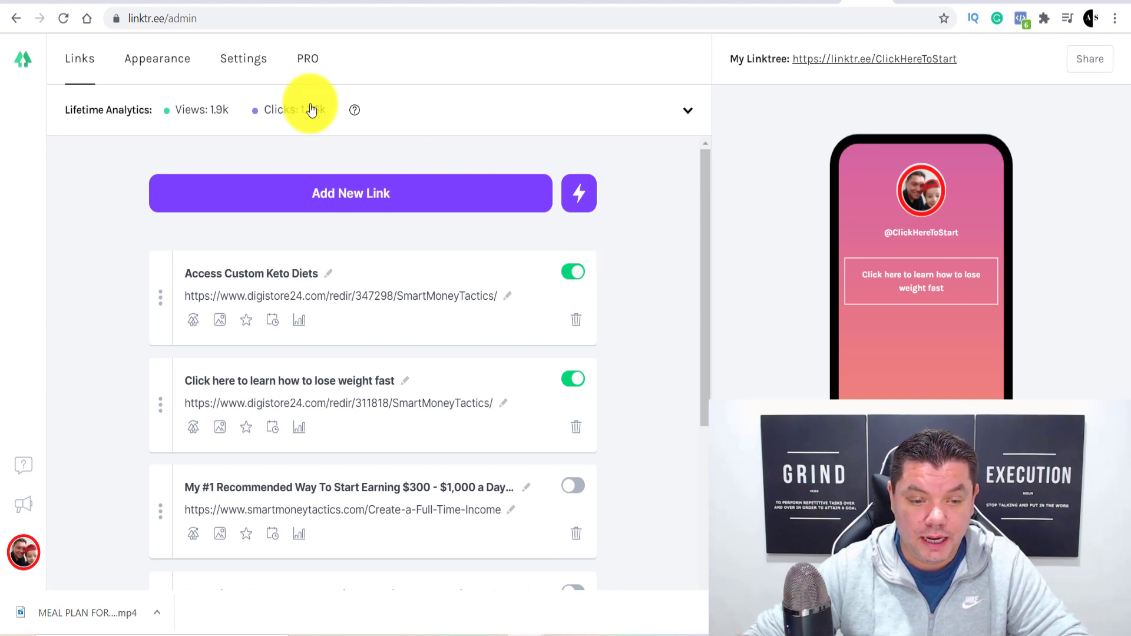
click(63, 18)
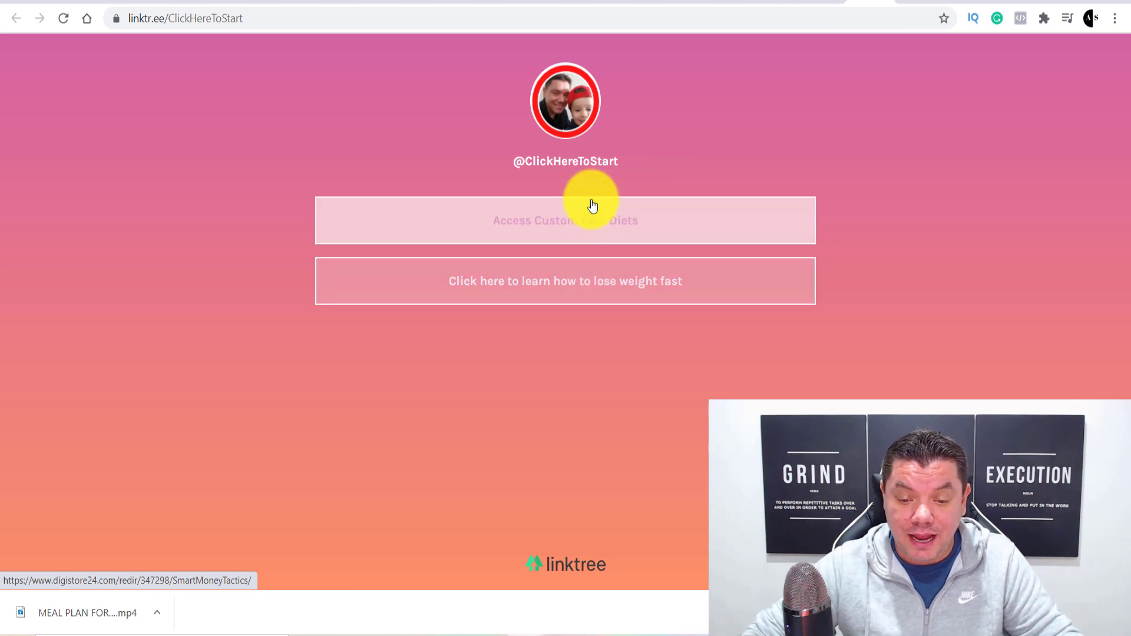
Step: Test the "Access Custom Keto Diets" link on the live Linktree page and return to the Linktree editor
click(587, 227)
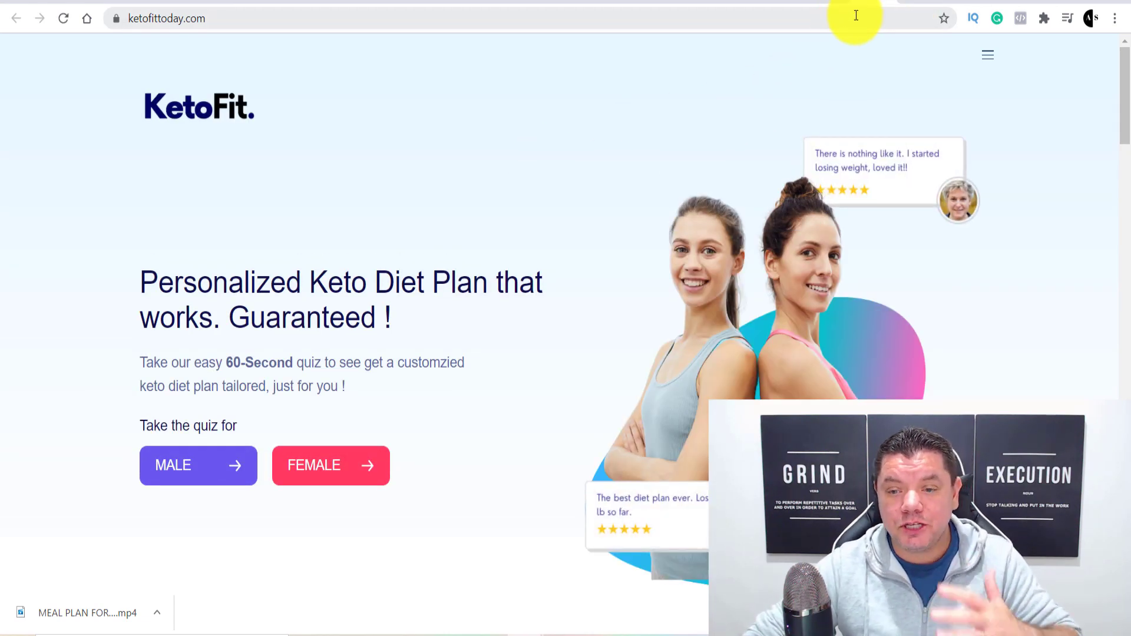
click(888, 1)
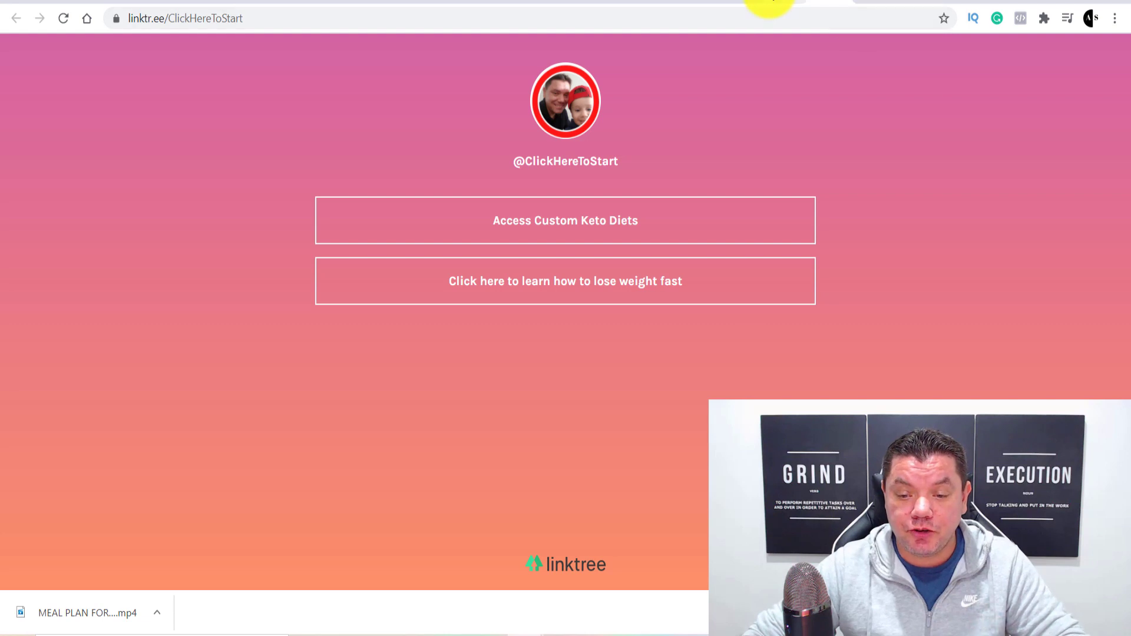
click(771, 1)
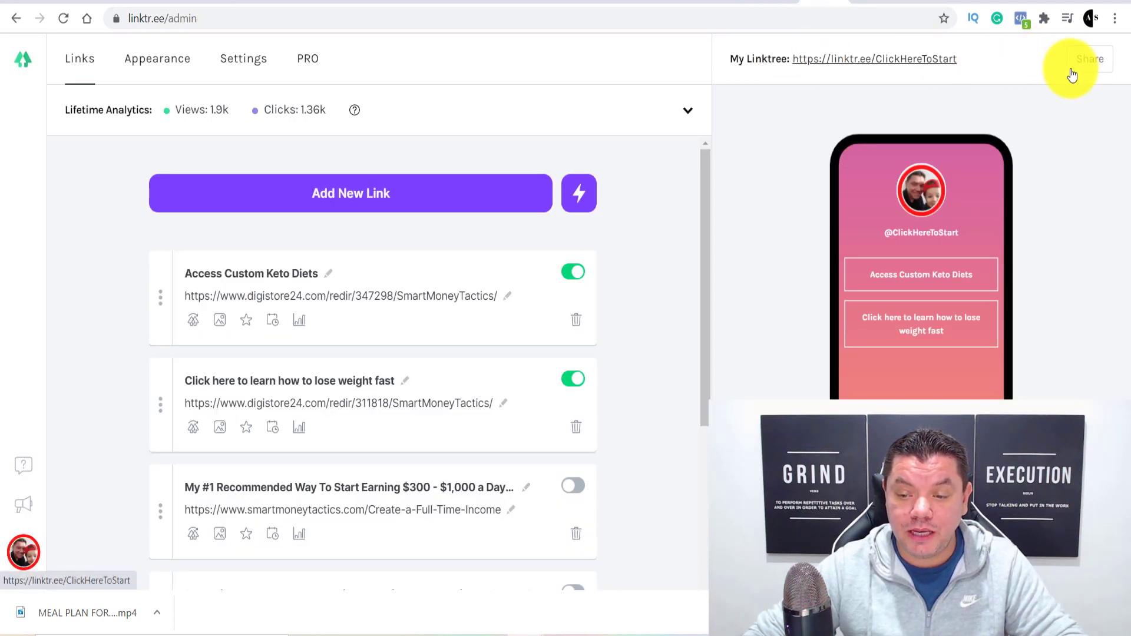
Step: Copy the Linktree URL and paste it into the Odysee video description after "Click here and get access to more weight loss tips -"
click(1086, 58)
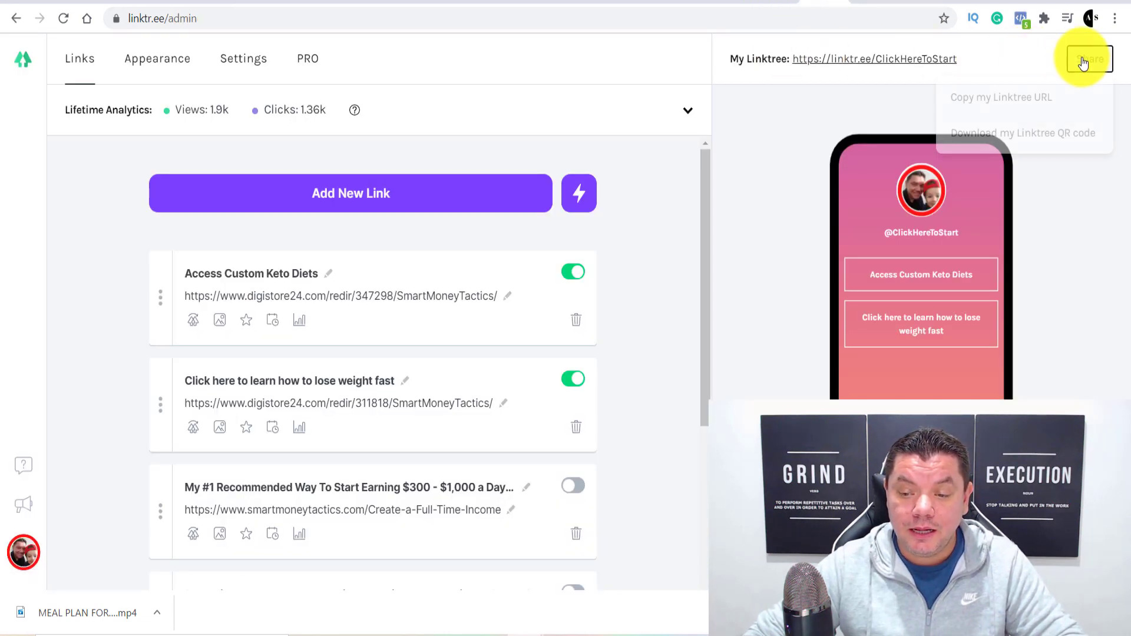
click(1019, 99)
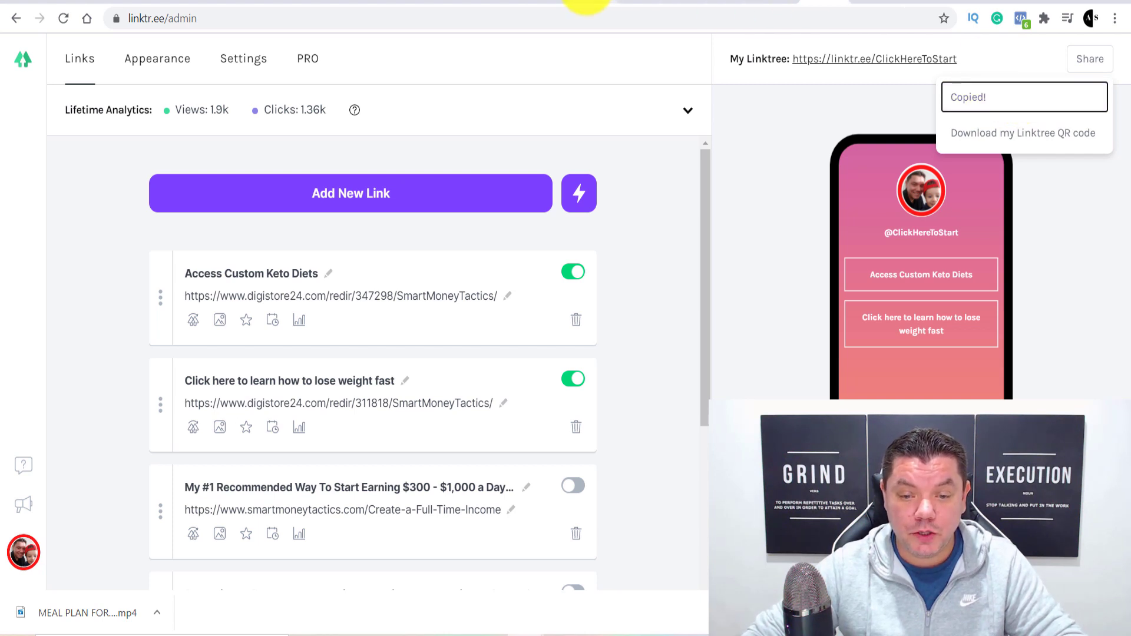
click(589, 3)
key(ctrl+v)
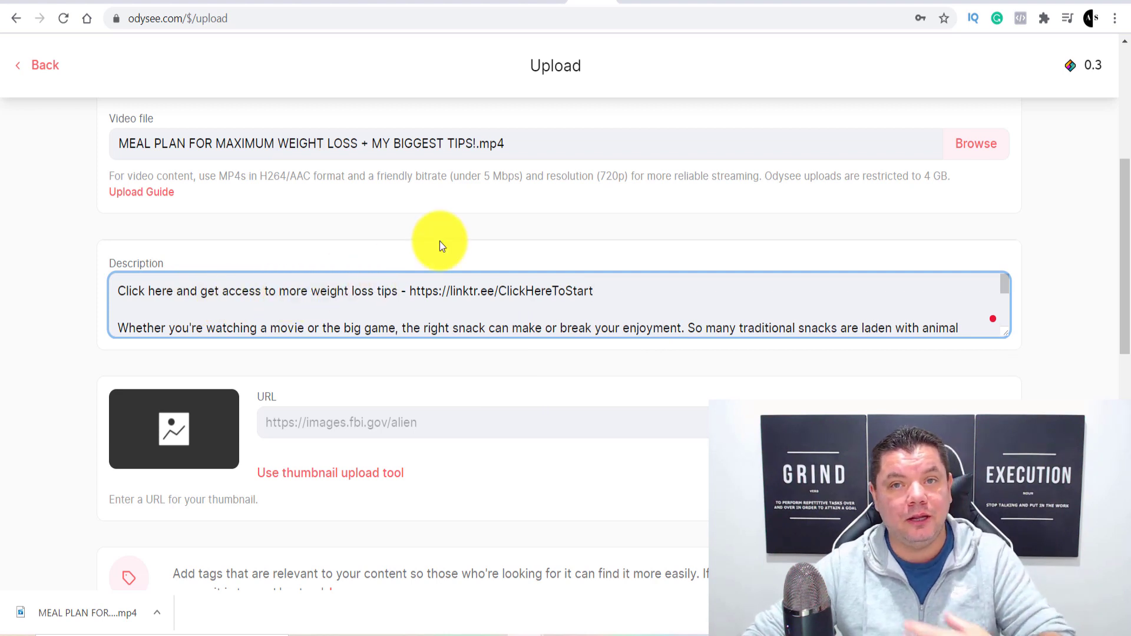
Step: Take a snapshot from the video at 11:49, showing the bowl of chopped vegetables, and upload it as the thumbnail
scroll(540, 296, down, 2)
scroll(540, 296, down, 1)
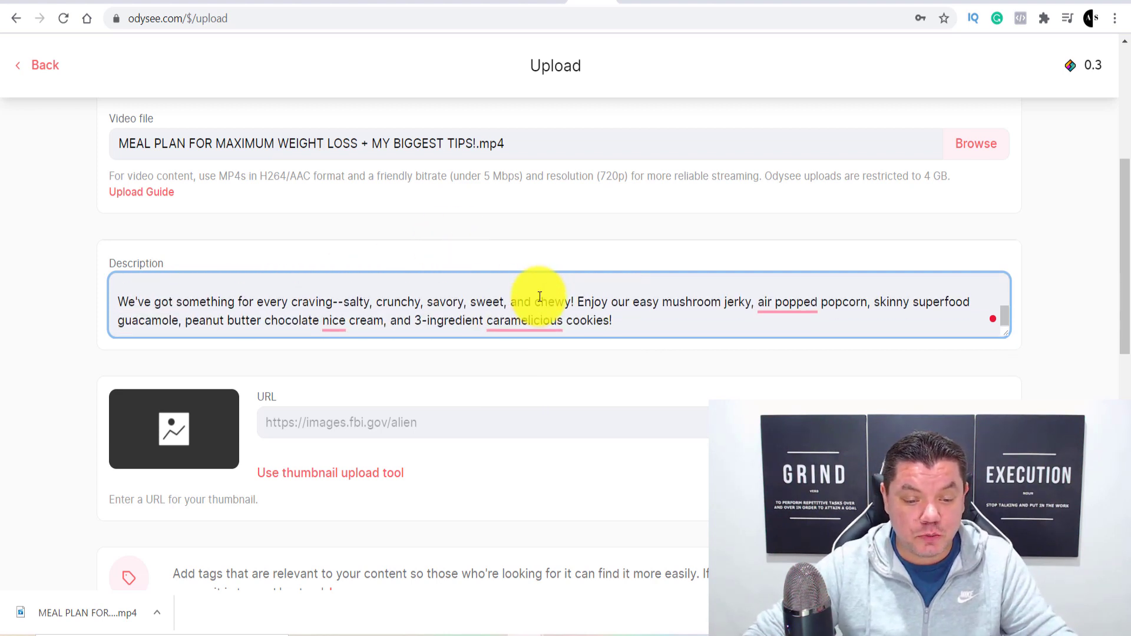
scroll(306, 480, down, 3)
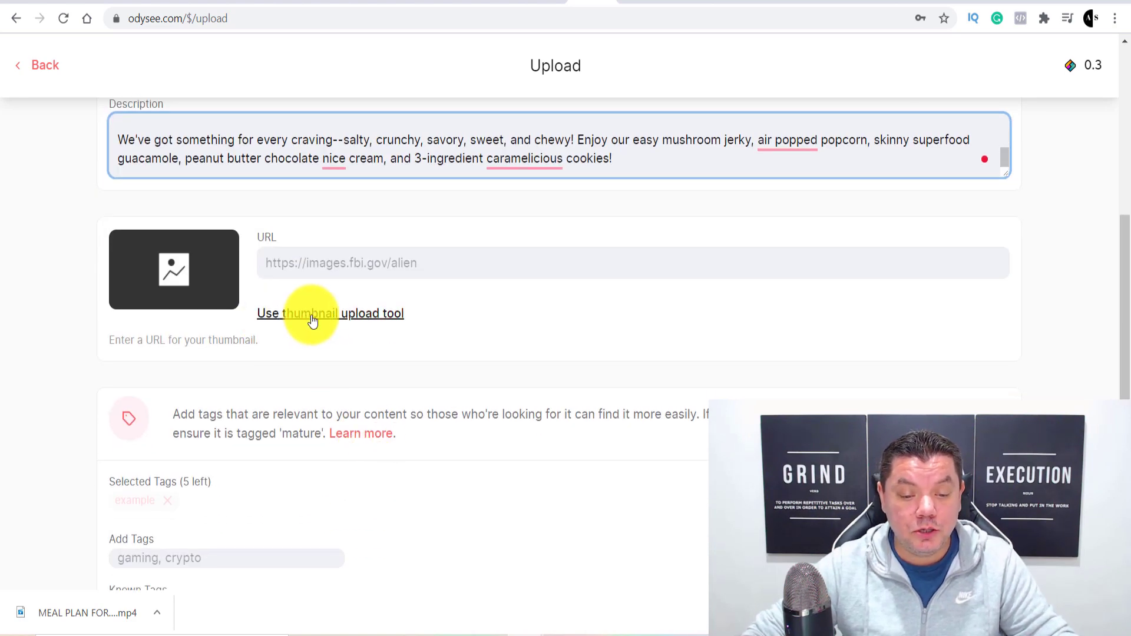
click(357, 317)
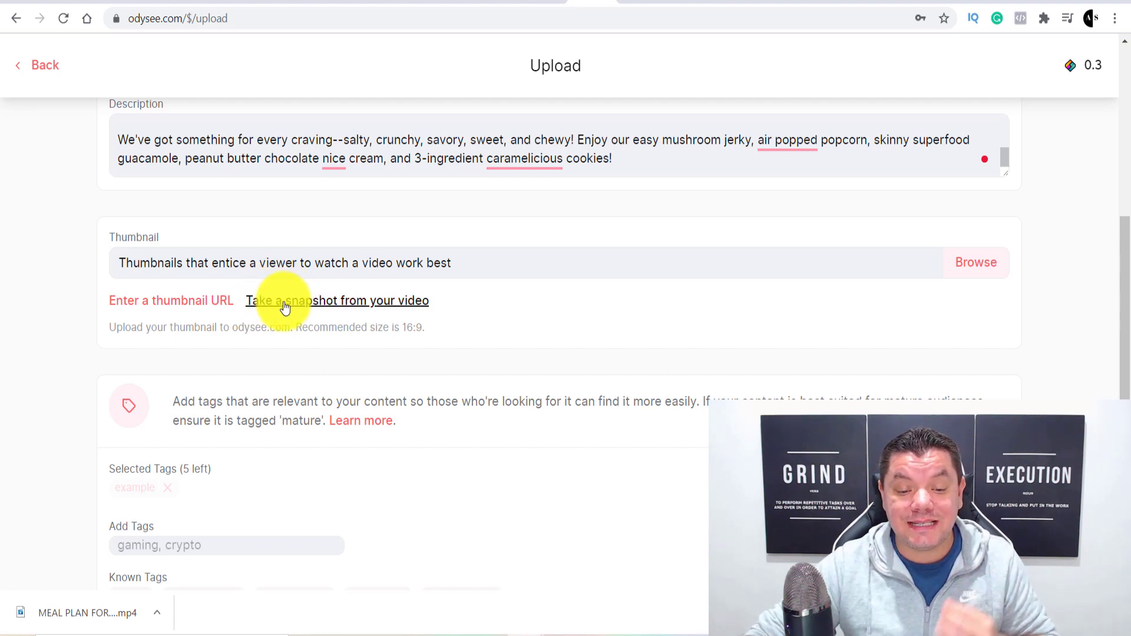
click(303, 304)
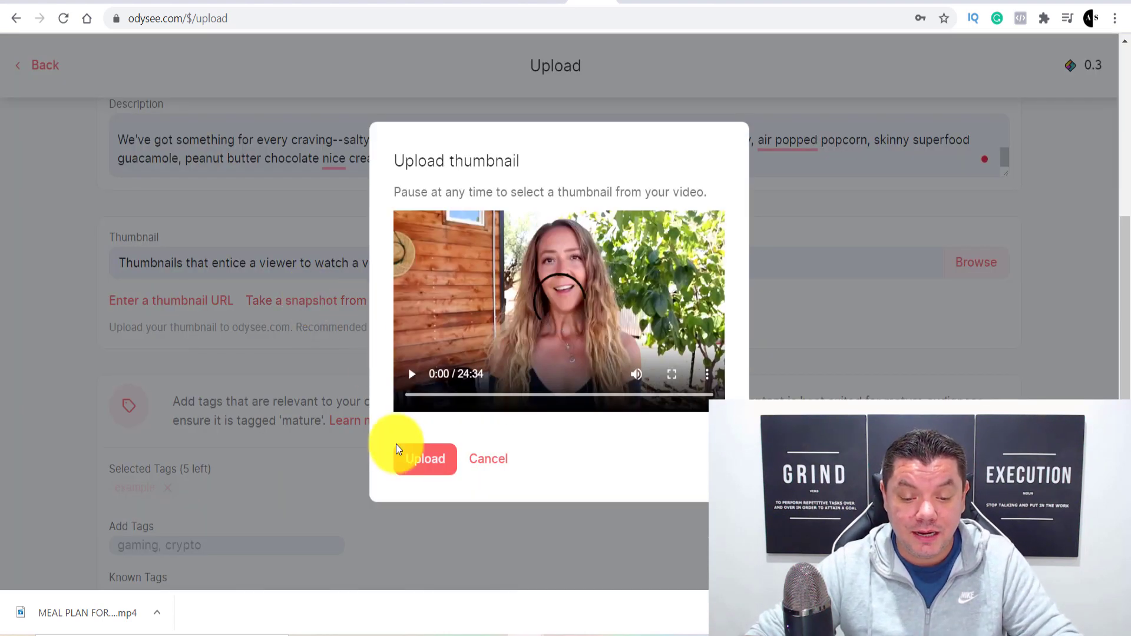
click(410, 396)
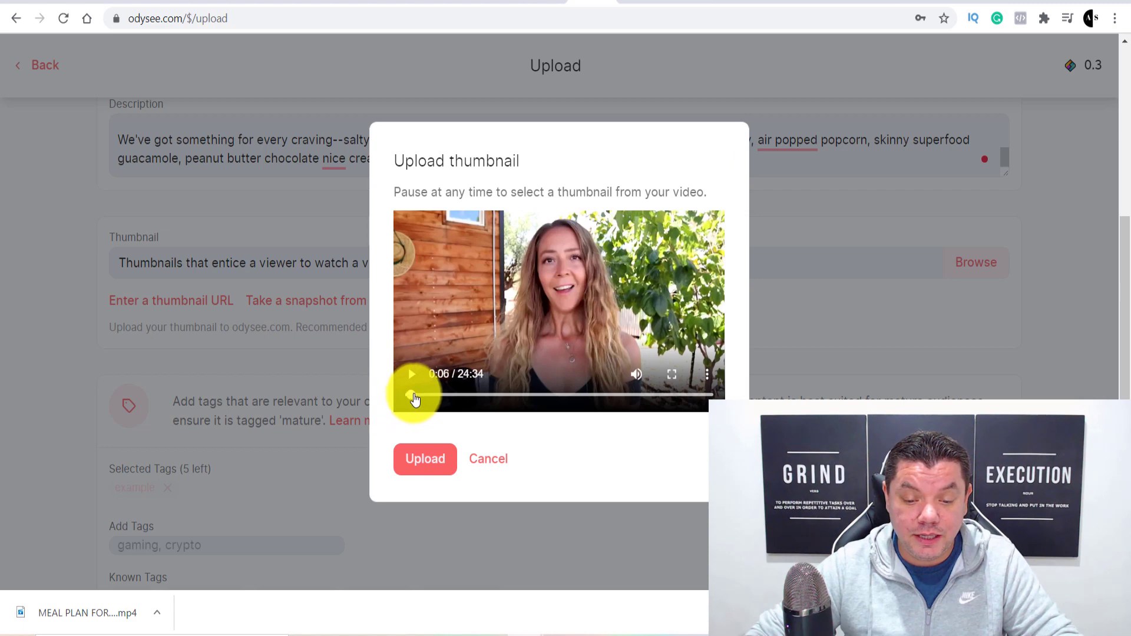
drag(414, 399, 555, 394)
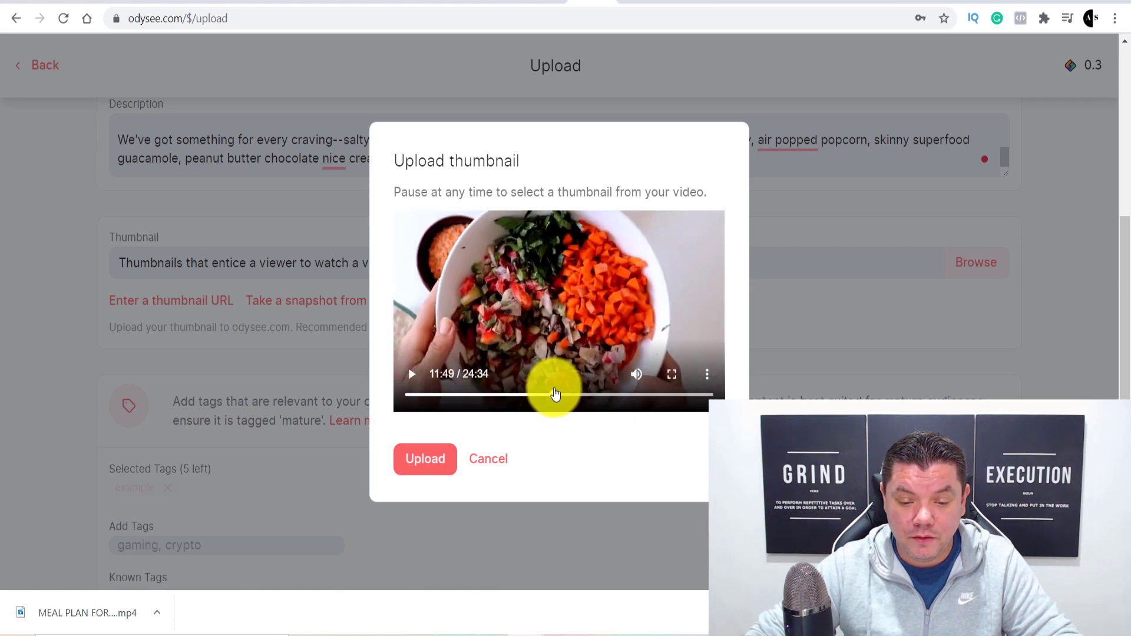
click(443, 461)
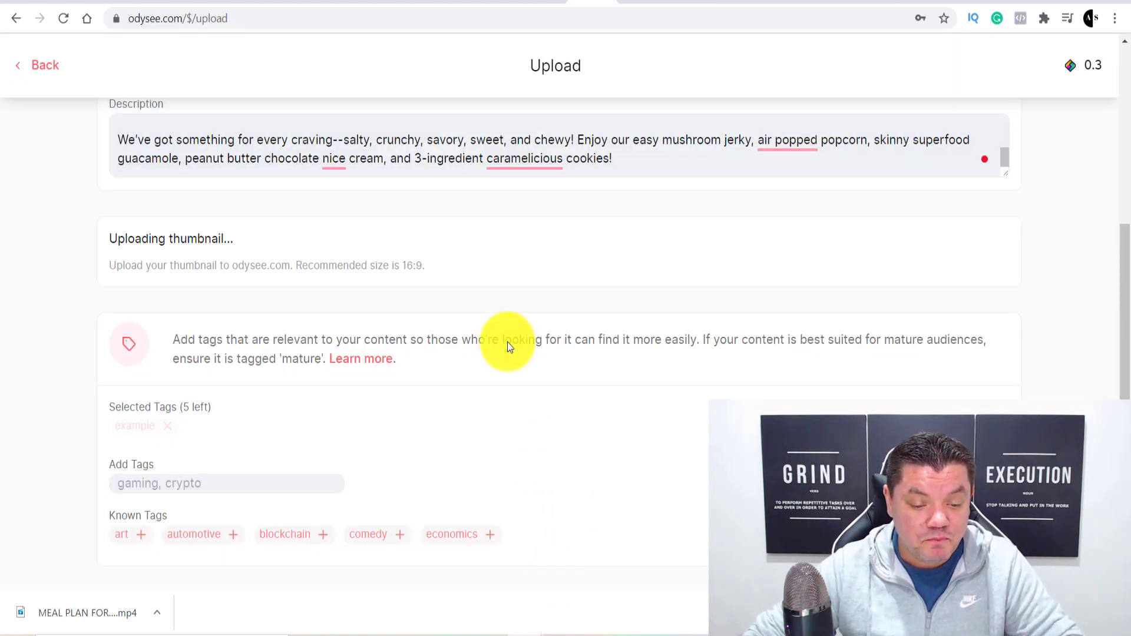
Step: Add the tags "diet", "weightloss" and "fitness" to the video
scroll(384, 309, up, 3)
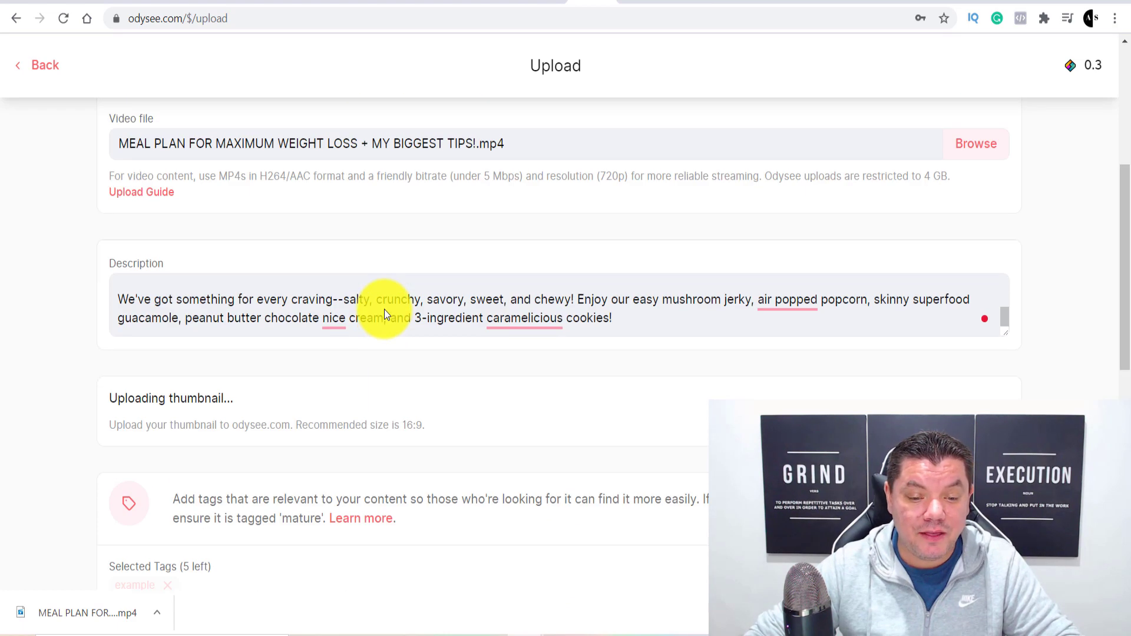
scroll(384, 309, down, 4)
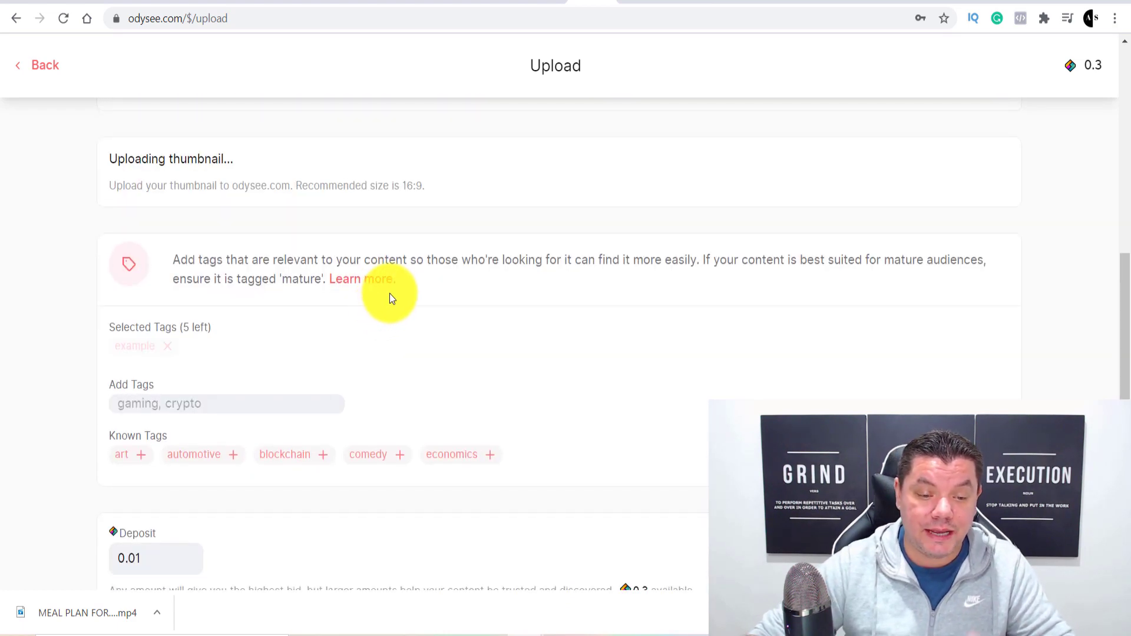
scroll(251, 318, down, 3)
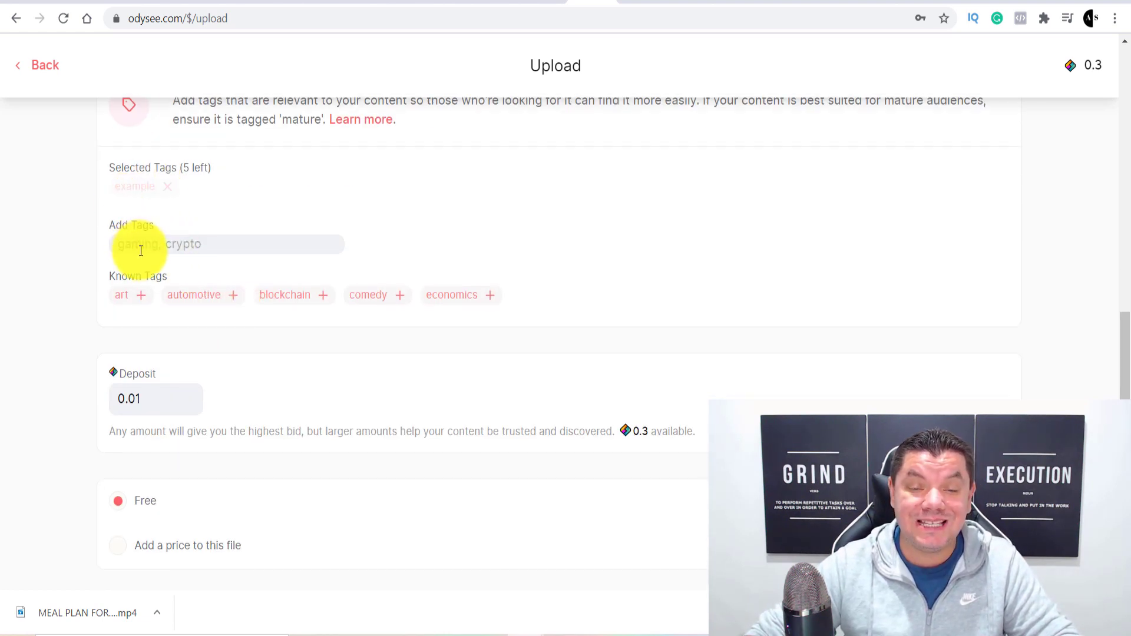
click(143, 246)
text(diet)
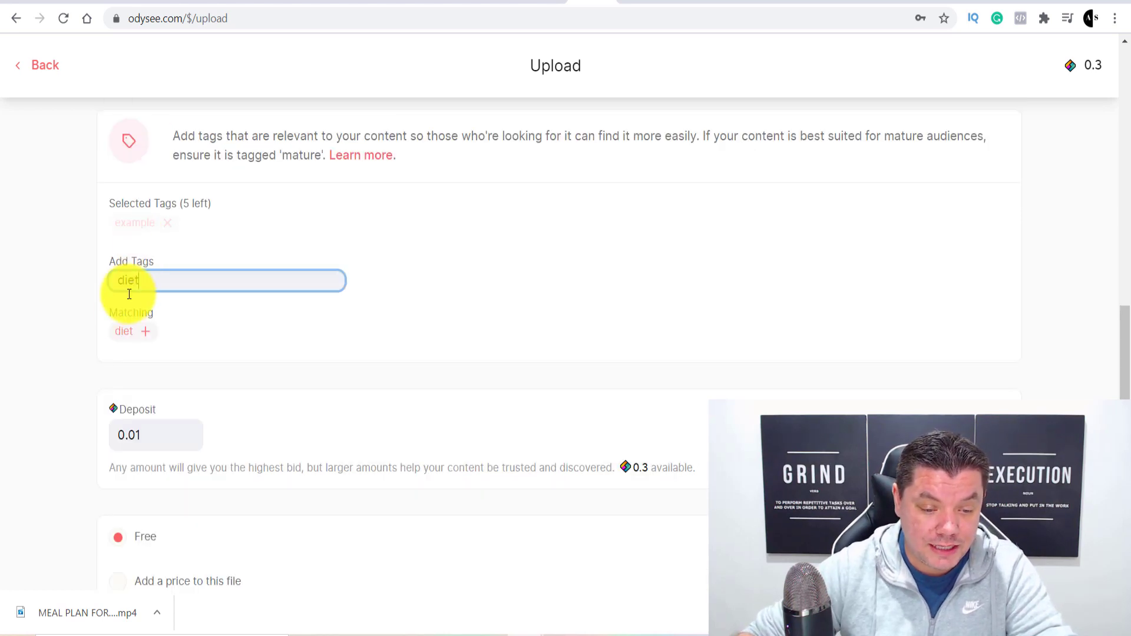
click(123, 331)
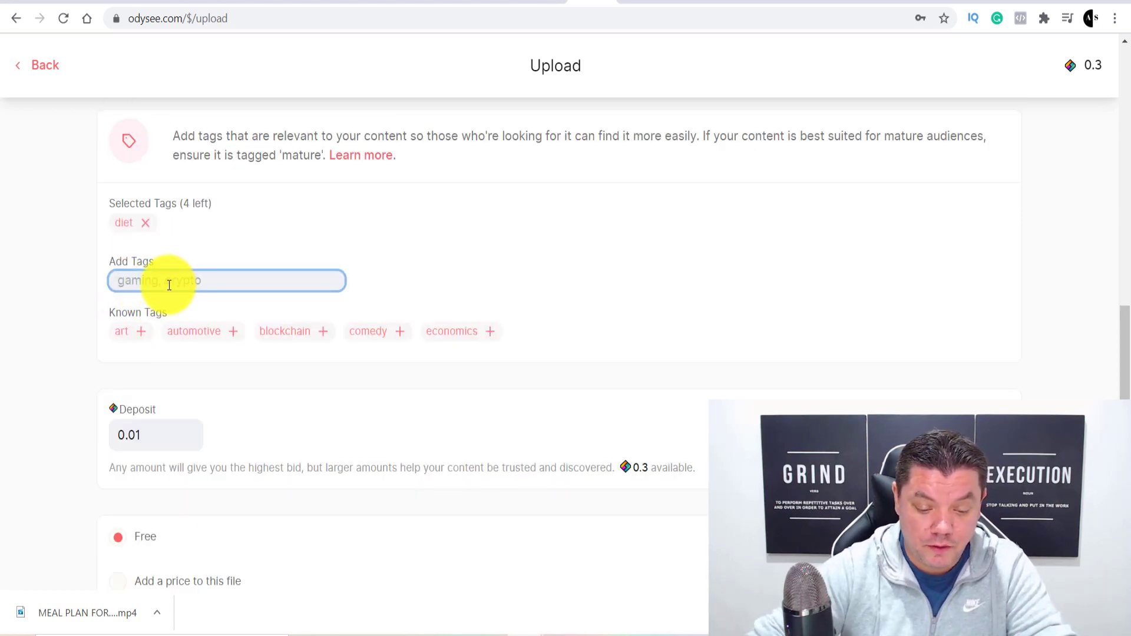
text(weightloss)
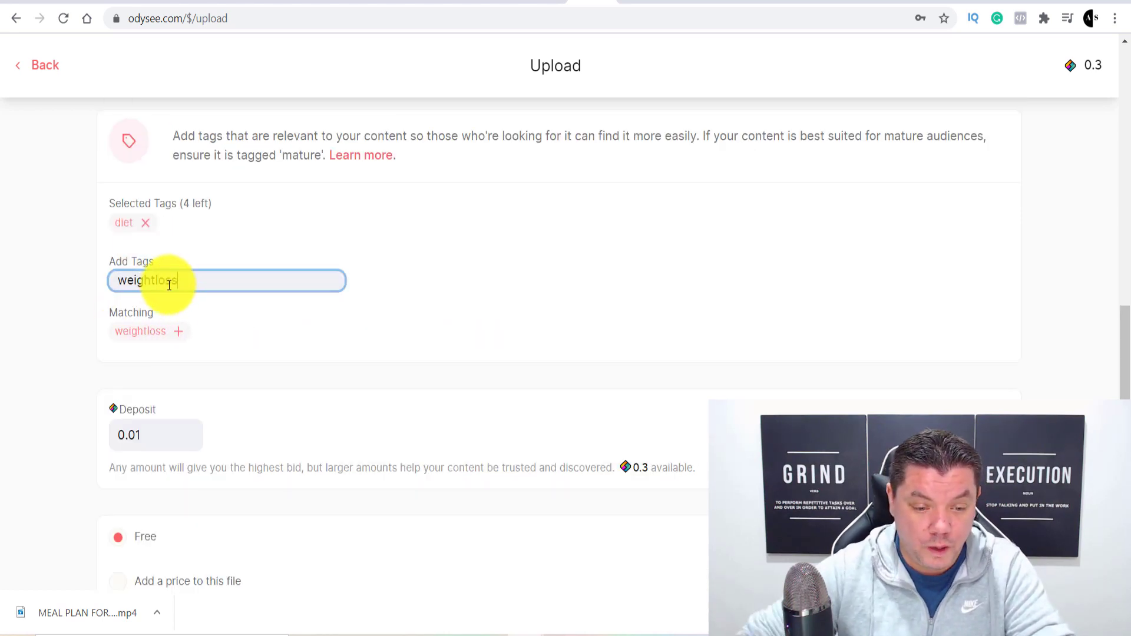
click(162, 333)
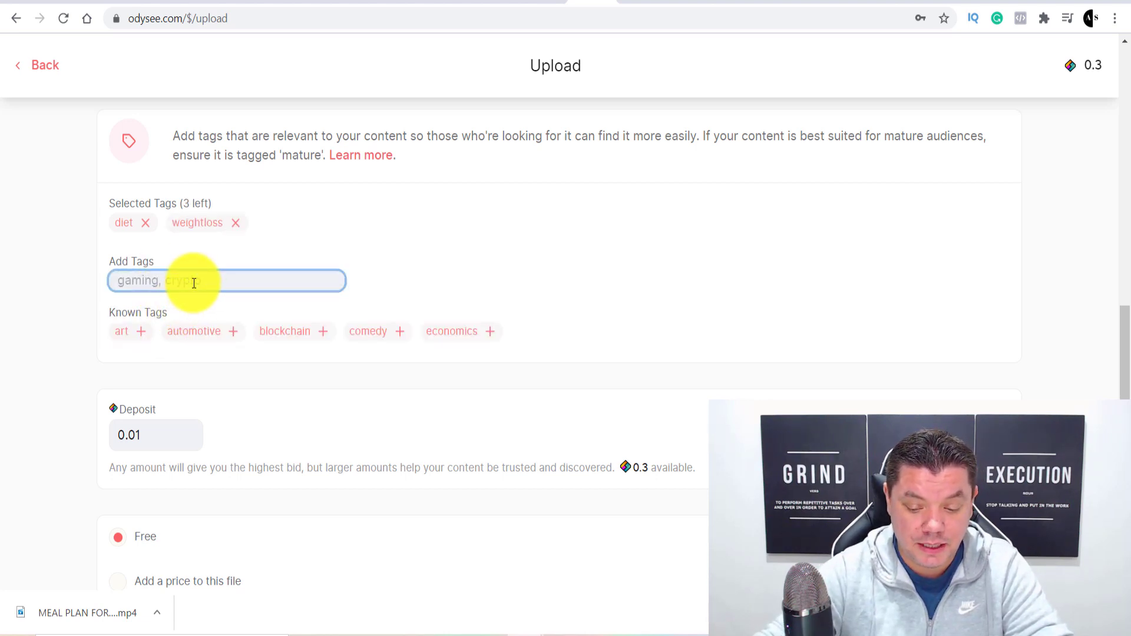
text(fitness)
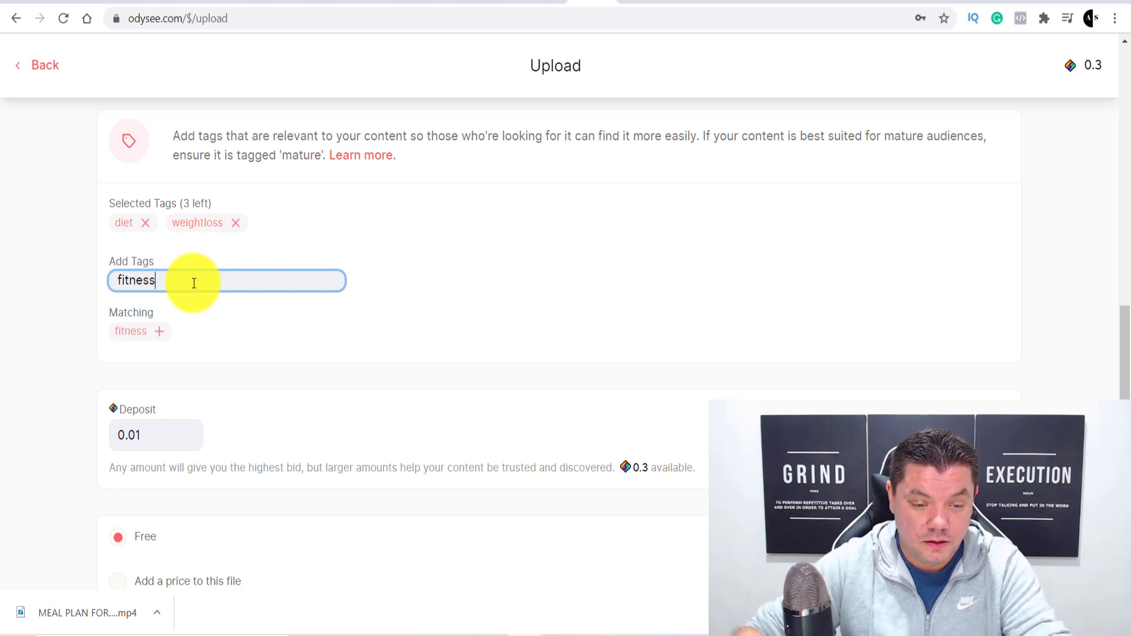
click(136, 331)
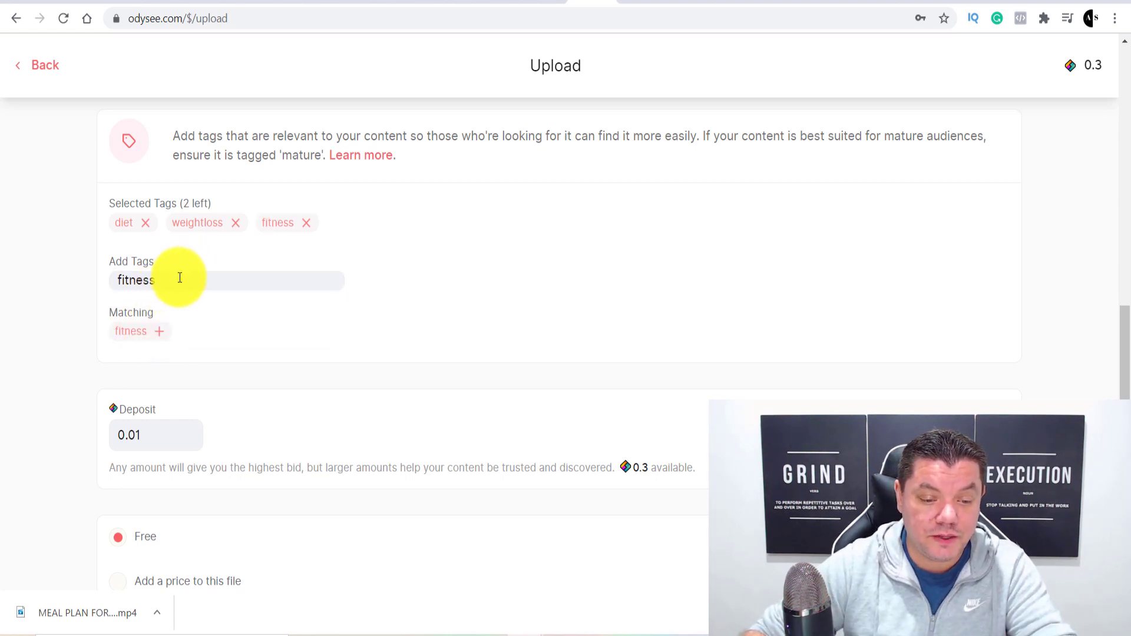
Step: Clear the leftover text from the tag entry and add "lose weight" as the fourth tag
click(173, 281)
text(fitne)
key(BackSpace)
key(BackSpace)
key(BackSpace)
key(BackSpace)
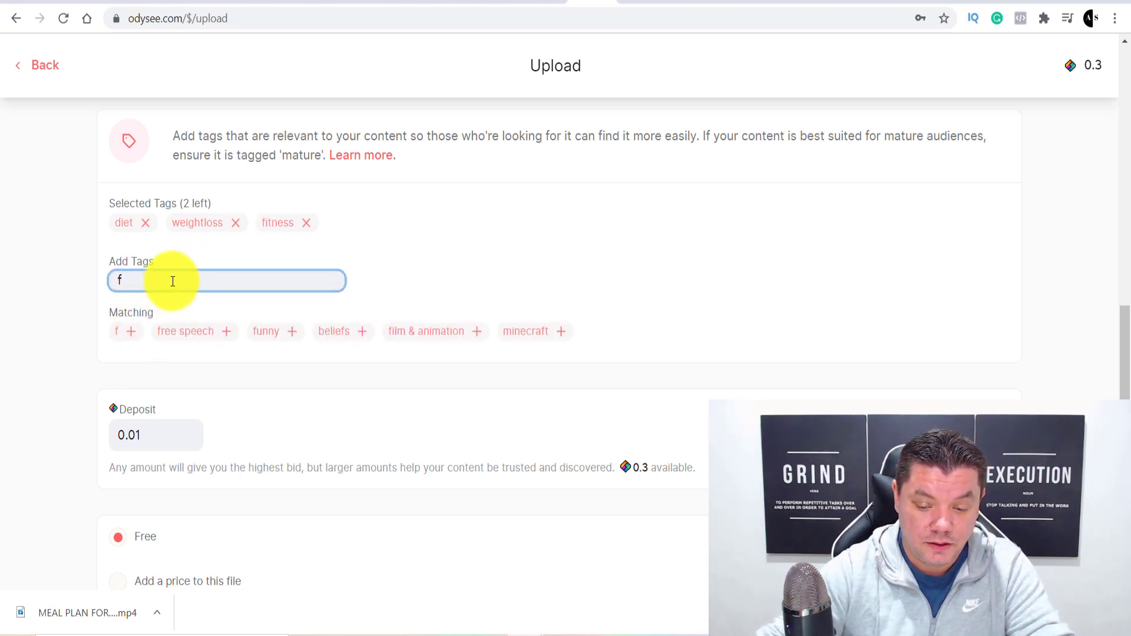
key(BackSpace)
text(lose weight)
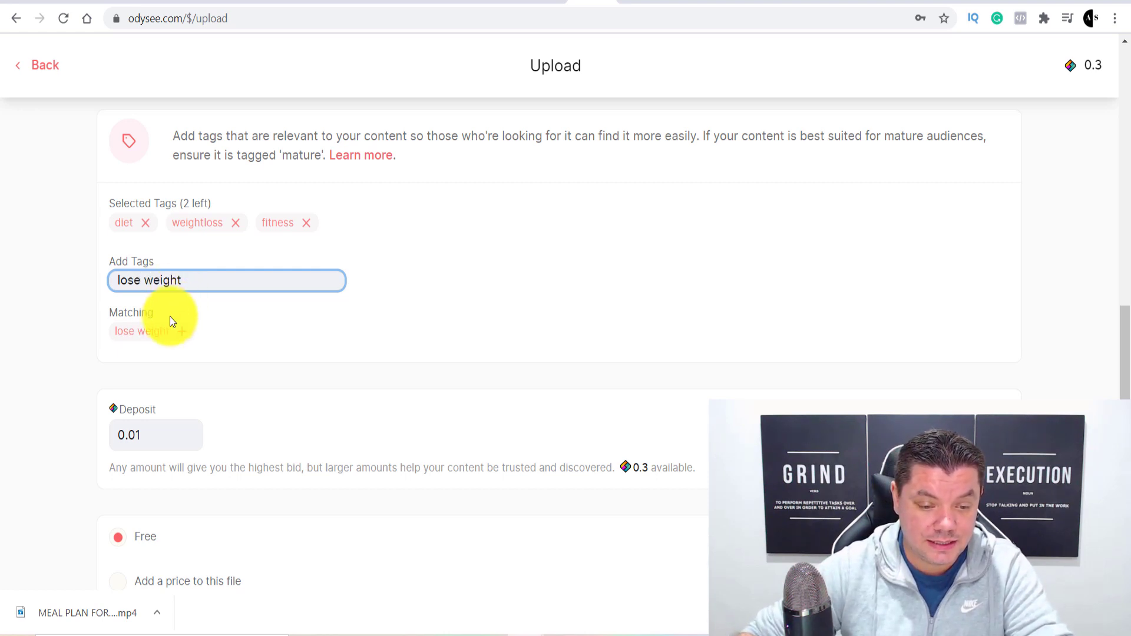
click(156, 331)
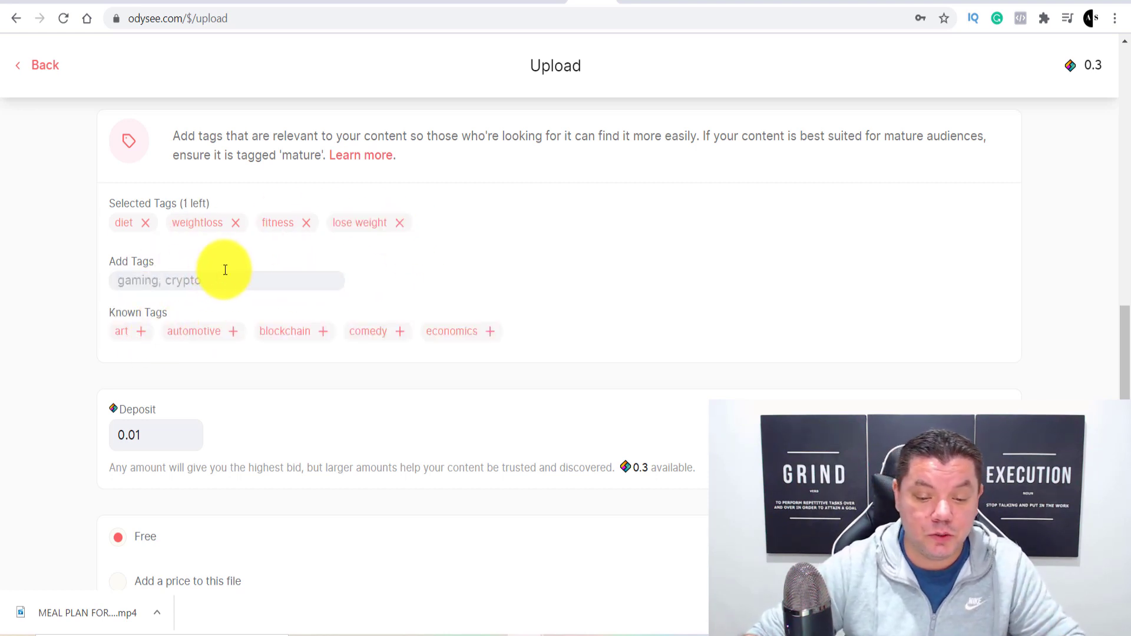
Step: Check the thumbnail upload and submit the completed video form for upload
scroll(265, 332, up, 10)
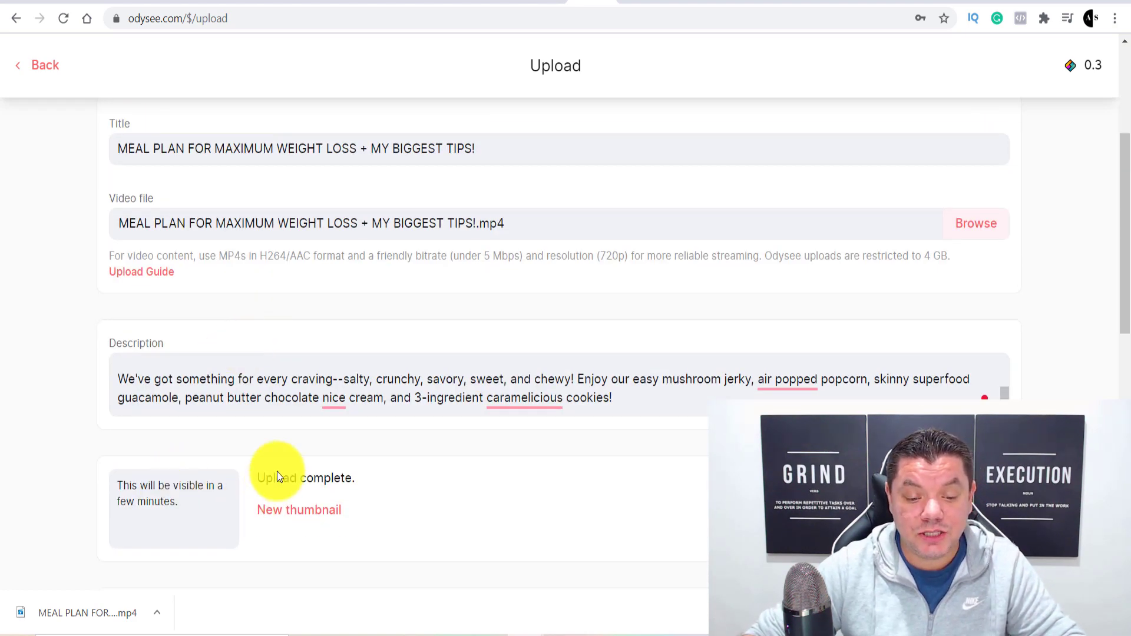
scroll(289, 480, down, 3)
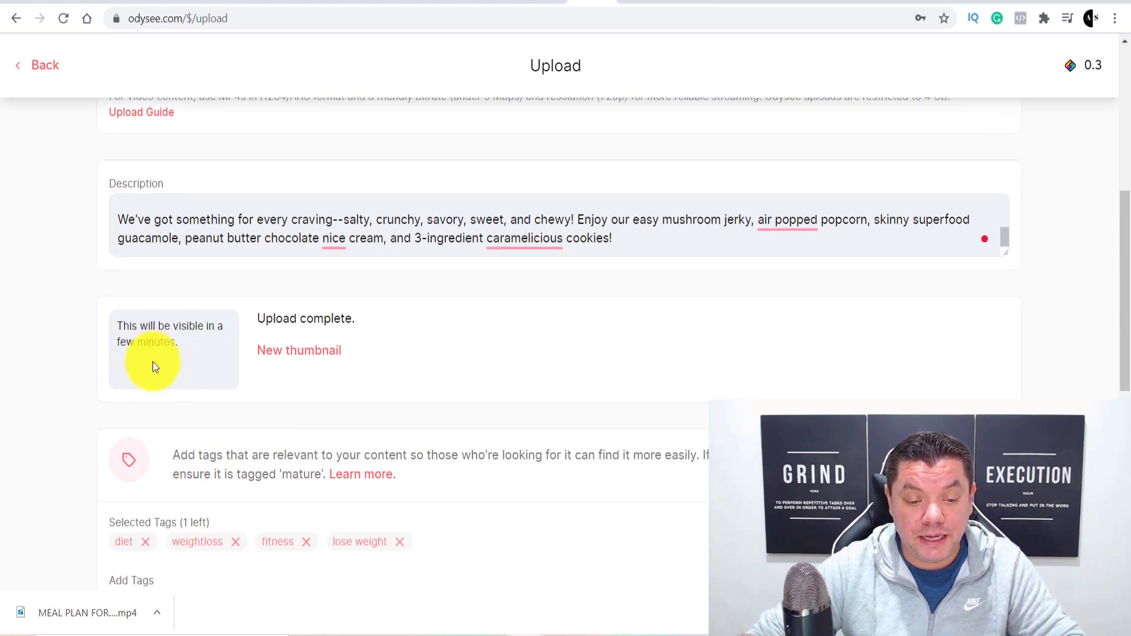
scroll(169, 357, down, 8)
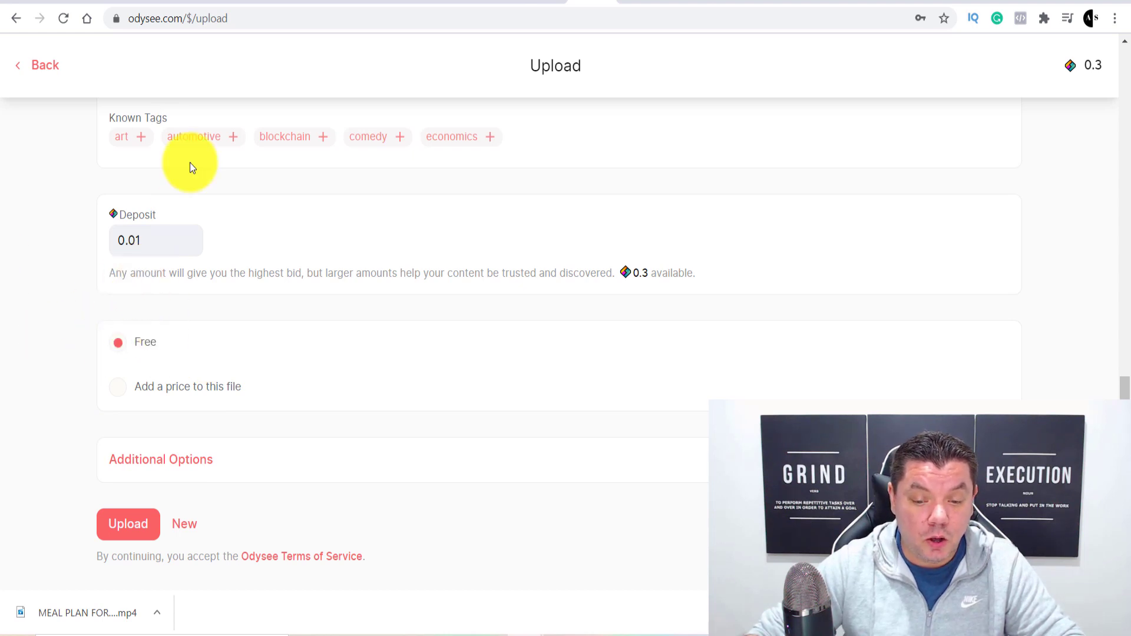
click(135, 533)
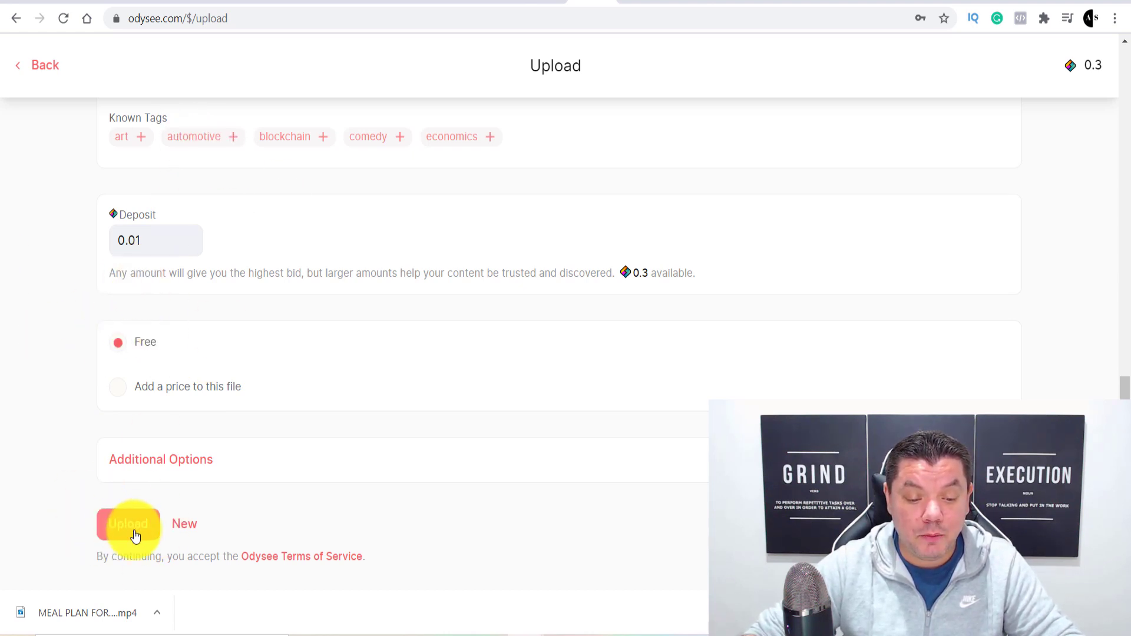
click(126, 527)
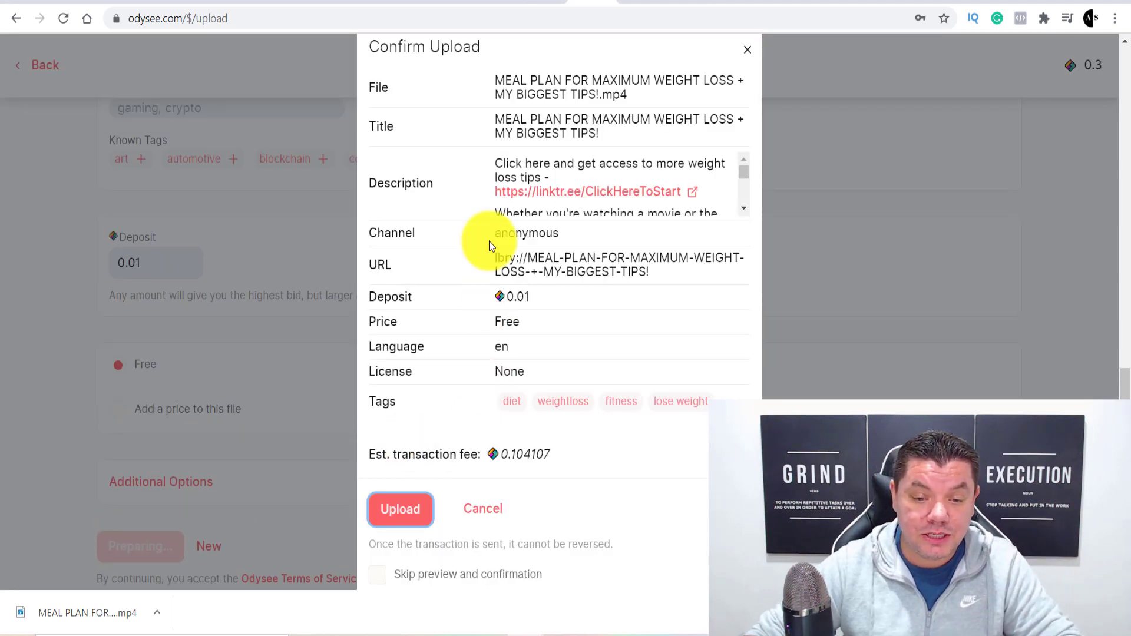
Step: Review the description in the upload summary and confirm publishing the meal plan video
scroll(538, 151, down, 2)
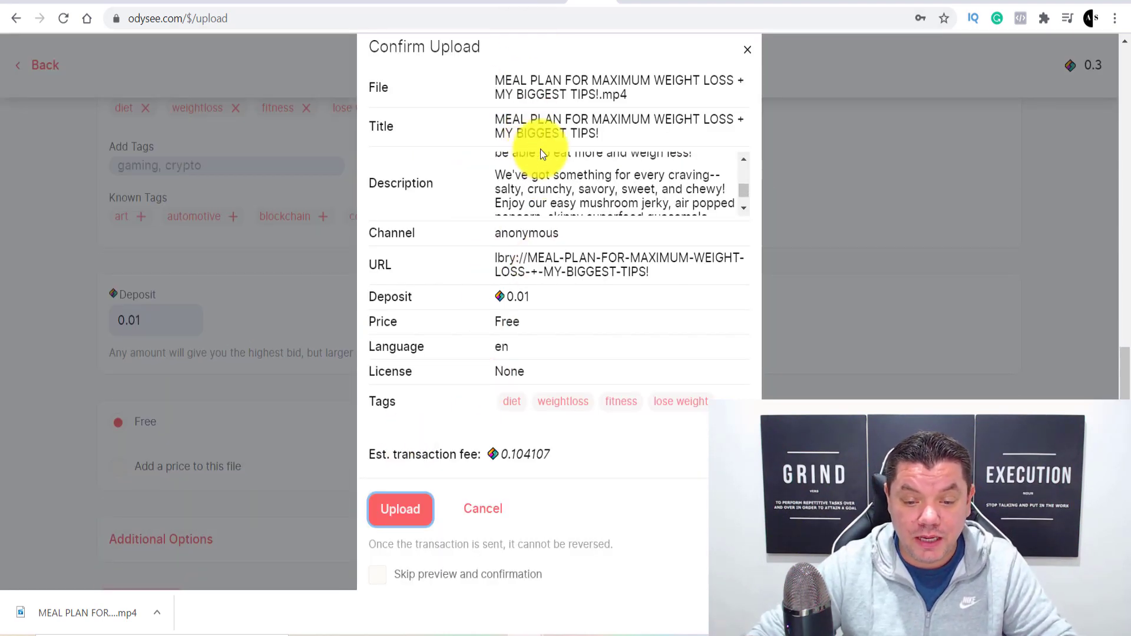
scroll(552, 184, up, 3)
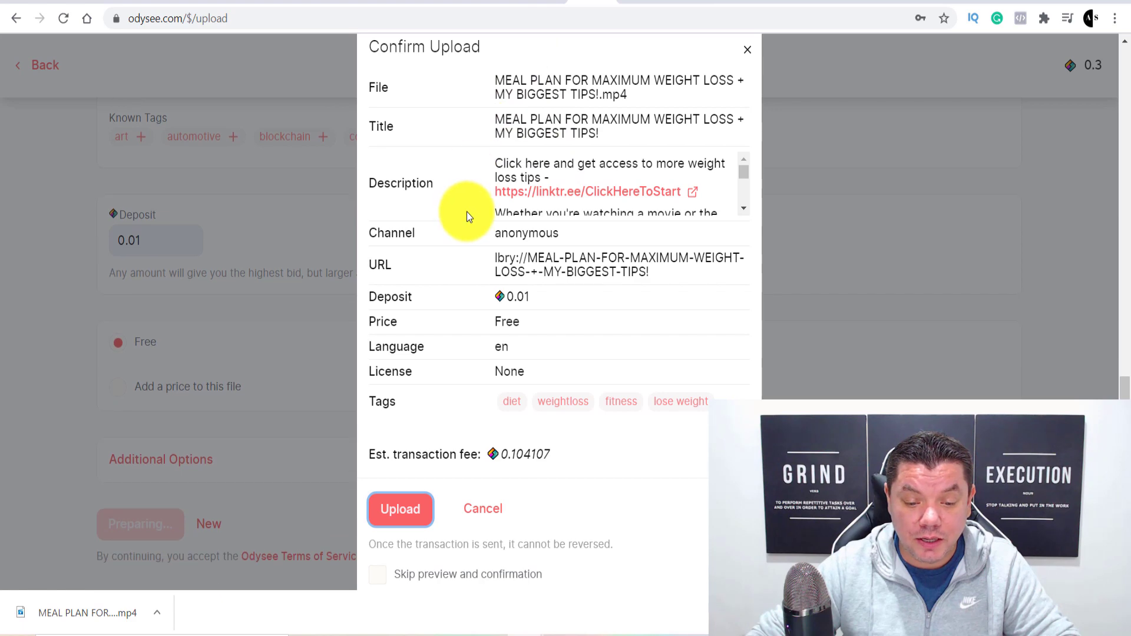
click(401, 511)
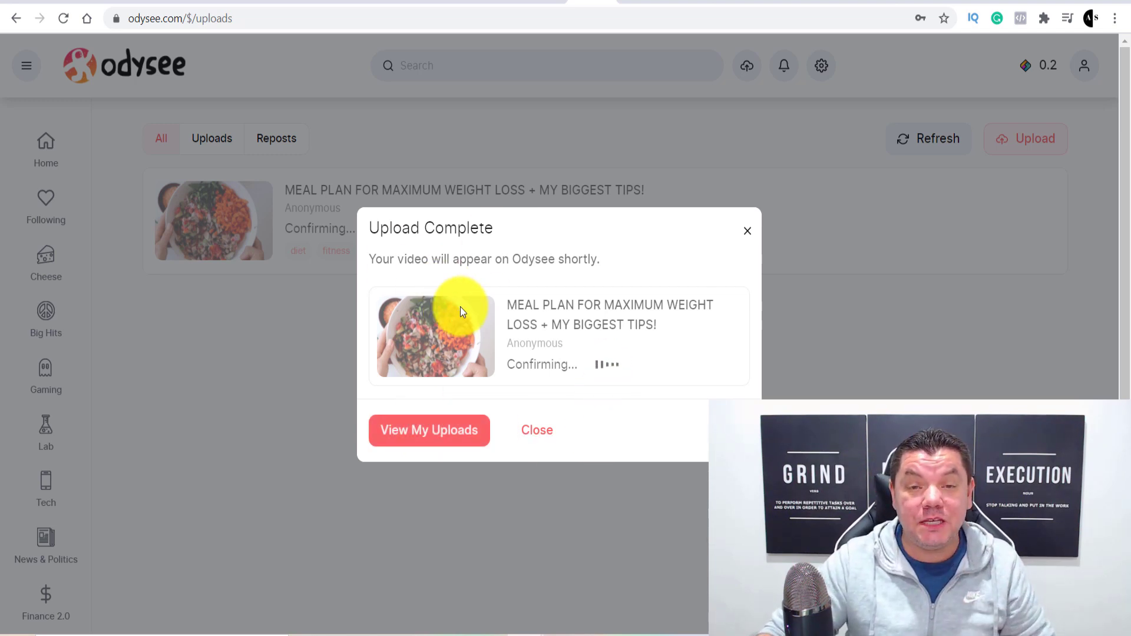
Step: Open the published meal plan video from the list of uploads and pause its playback
click(419, 435)
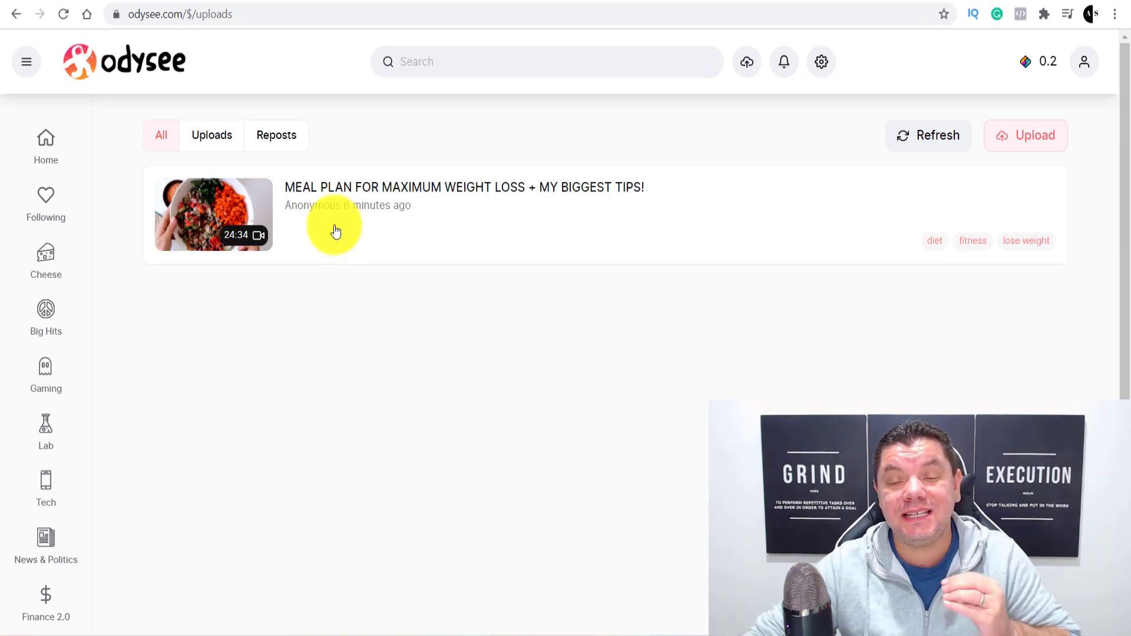
click(369, 193)
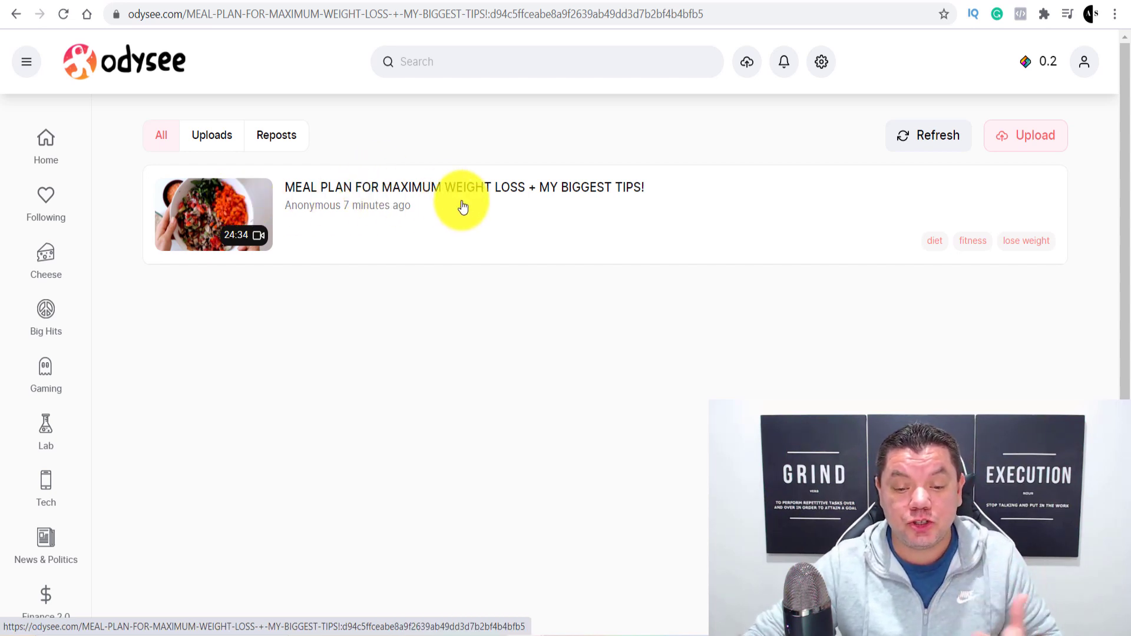
click(471, 184)
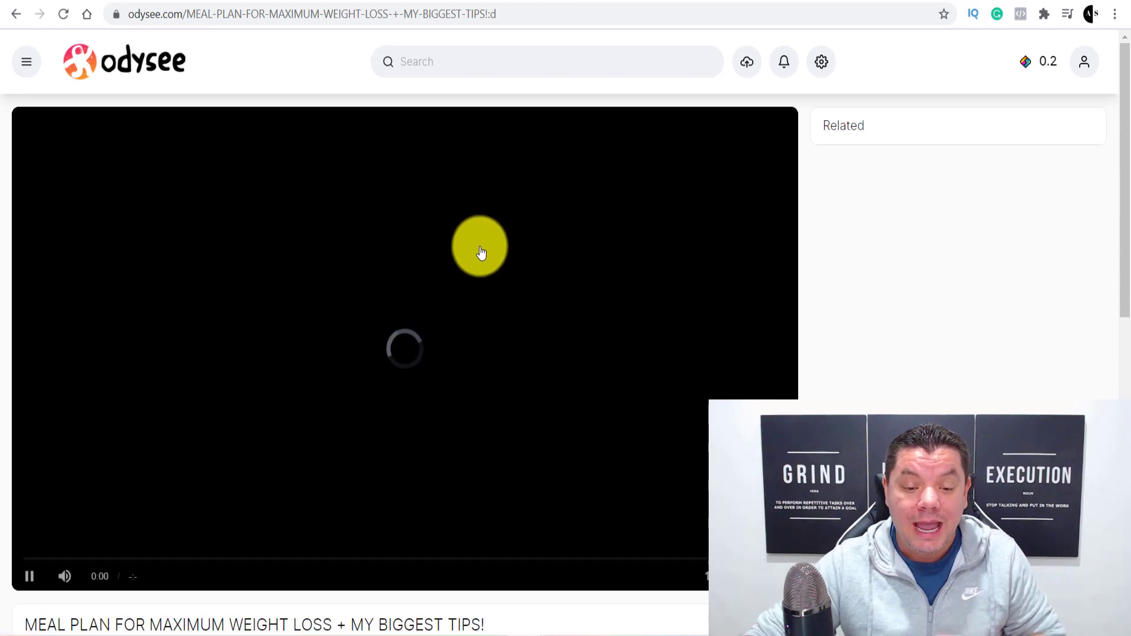
scroll(106, 498, down, 3)
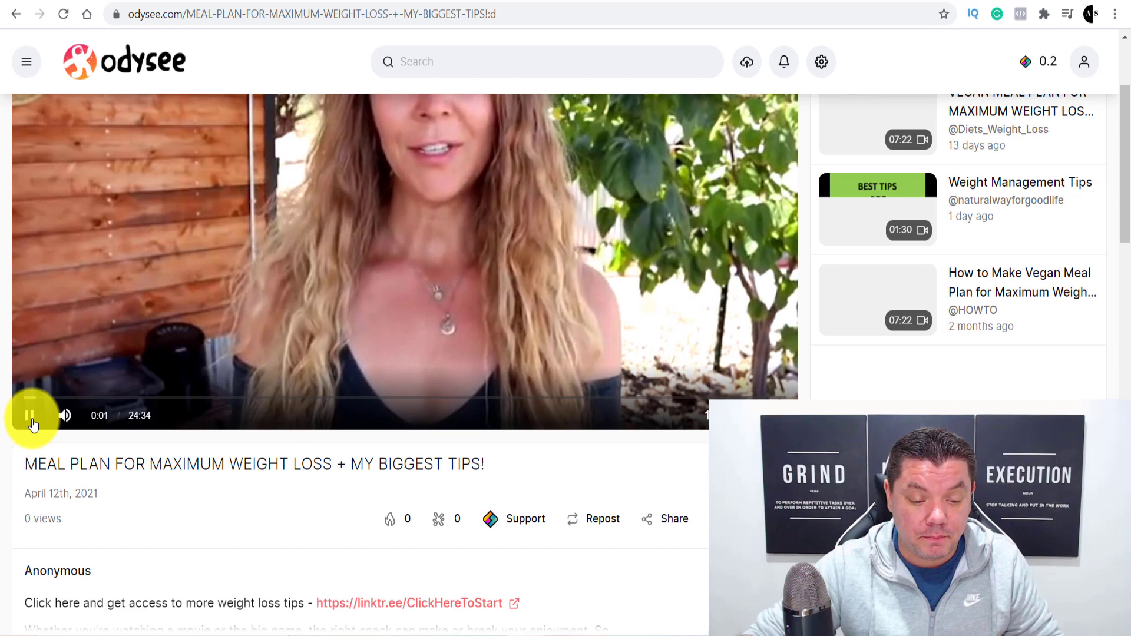
click(29, 416)
scroll(61, 442, down, 3)
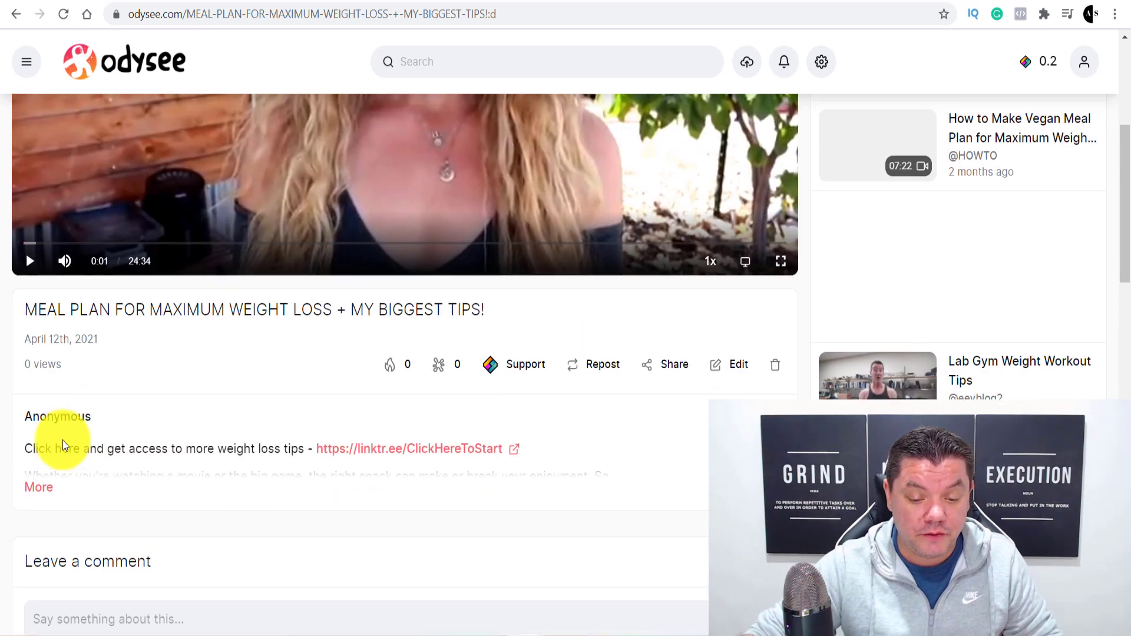
scroll(408, 447, down, 2)
scroll(211, 437, down, 1)
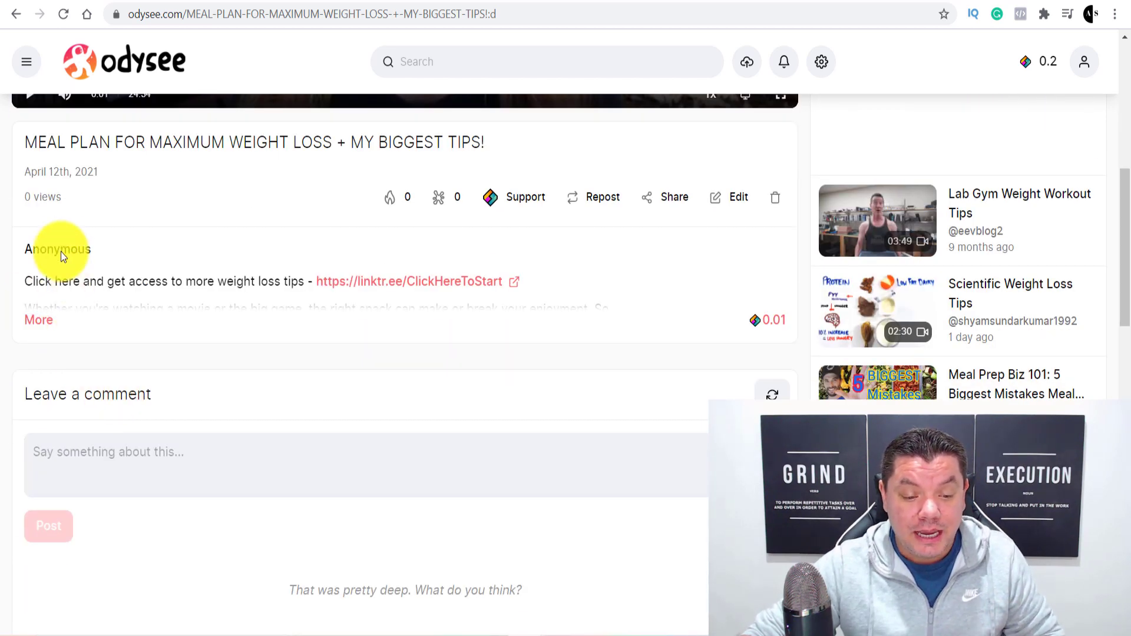
click(39, 322)
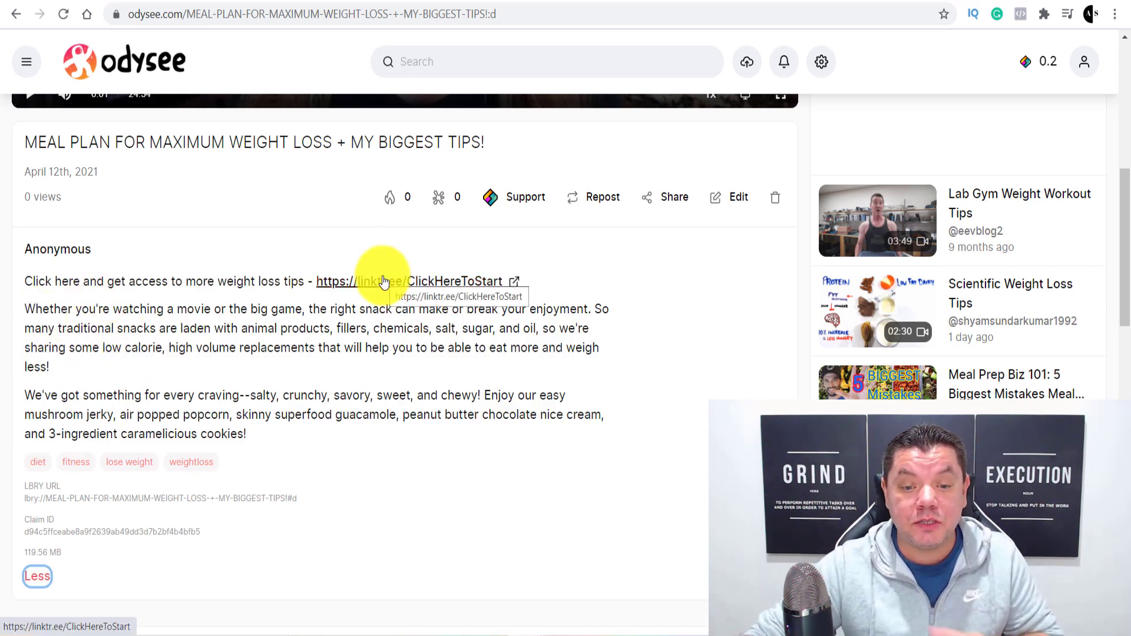
scroll(383, 344, down, 2)
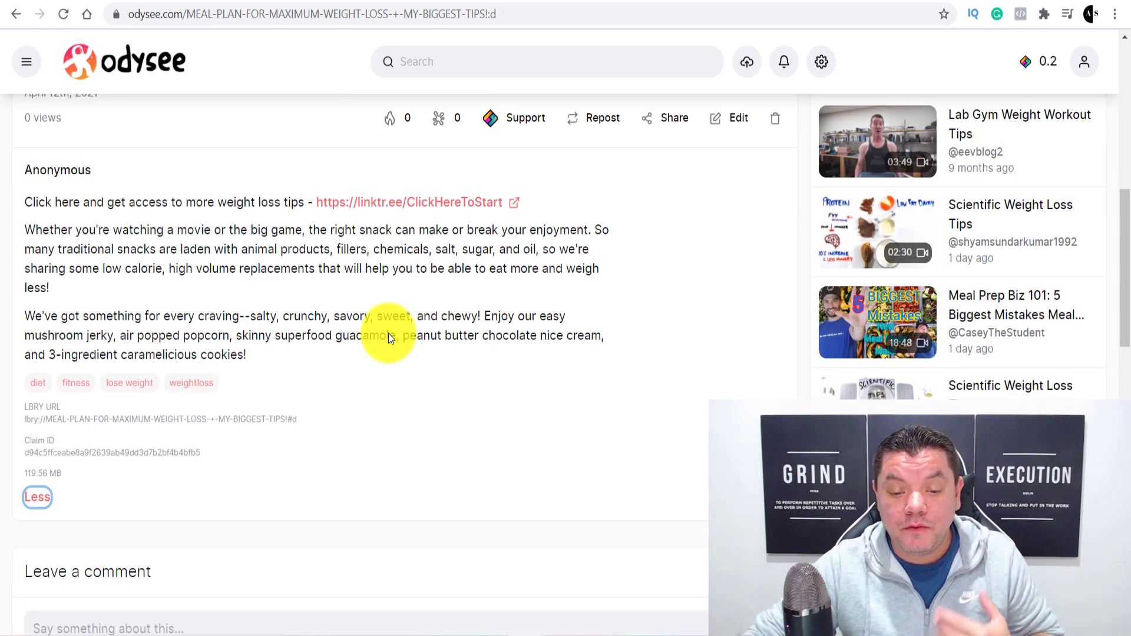
scroll(387, 318, up, 2)
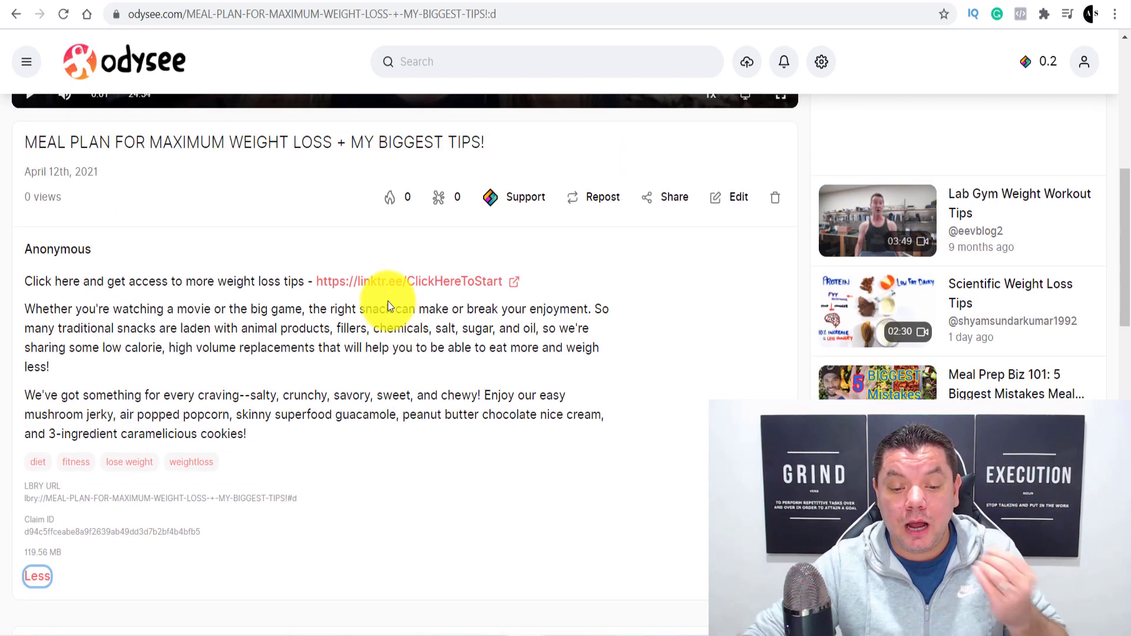
click(421, 283)
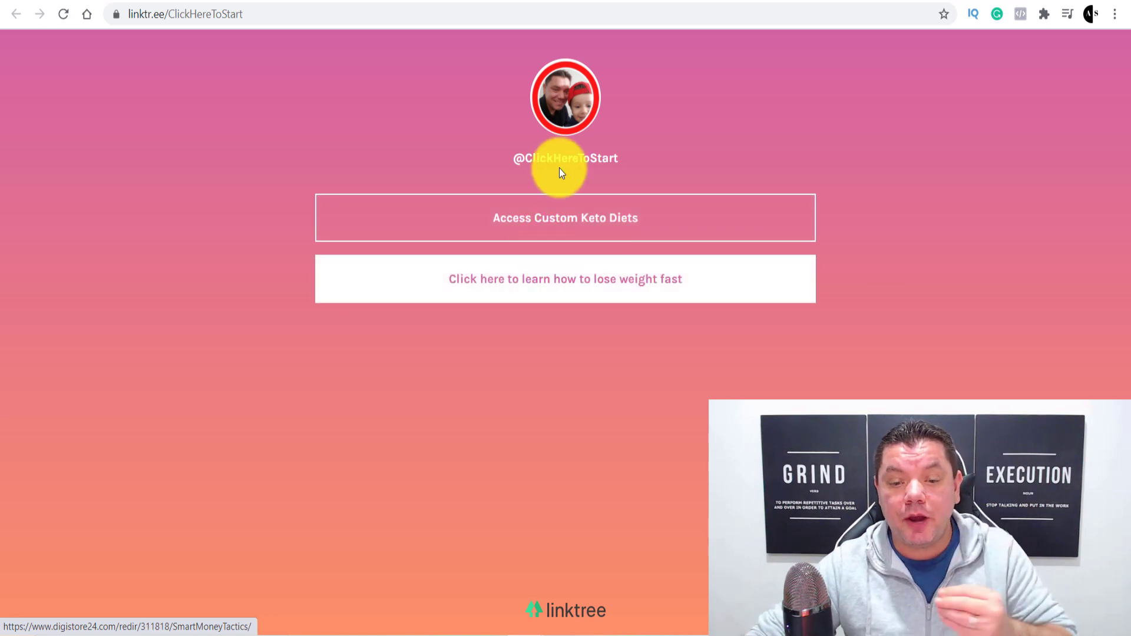
Step: Return to the Odysee home page, dismiss the offer to save the password and browse the featured videos
click(557, 2)
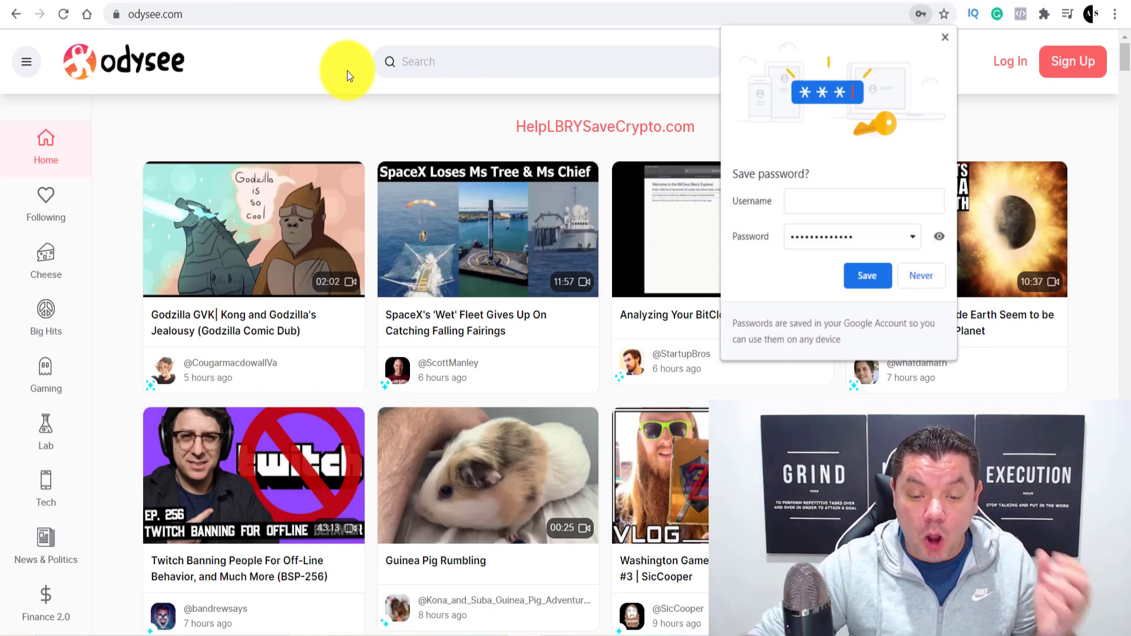
click(945, 37)
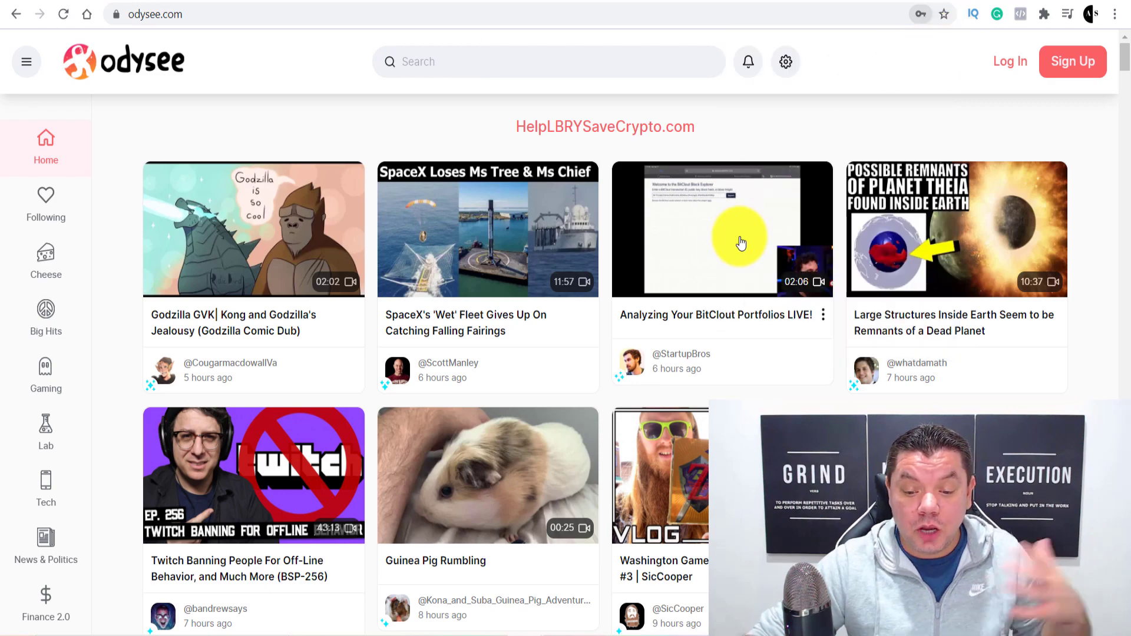
scroll(734, 238, down, 3)
scroll(737, 245, down, 3)
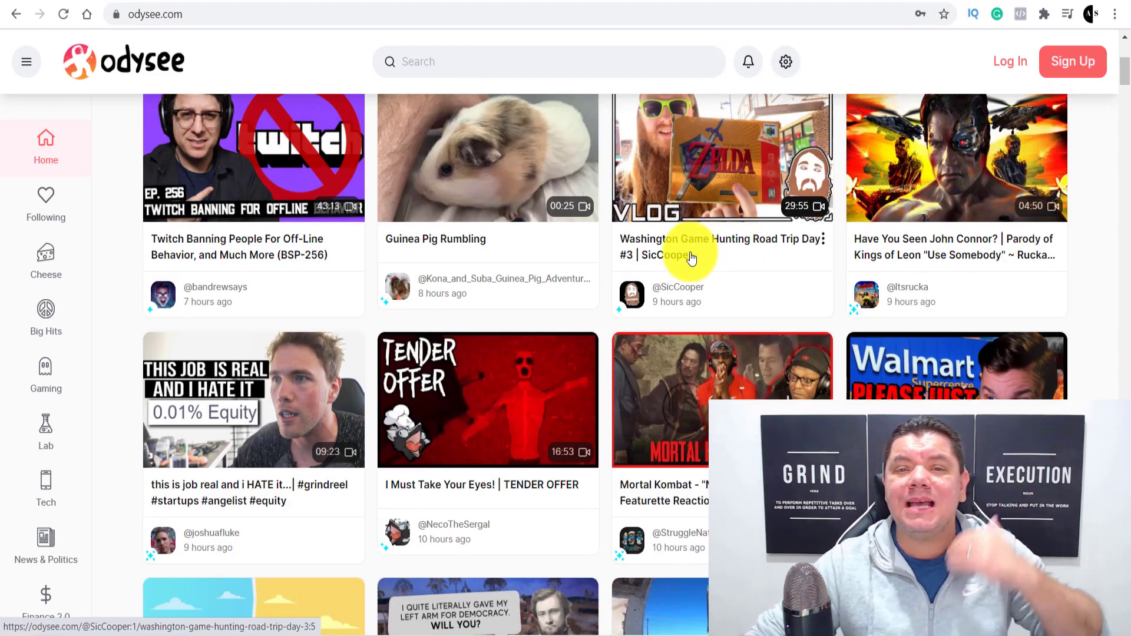